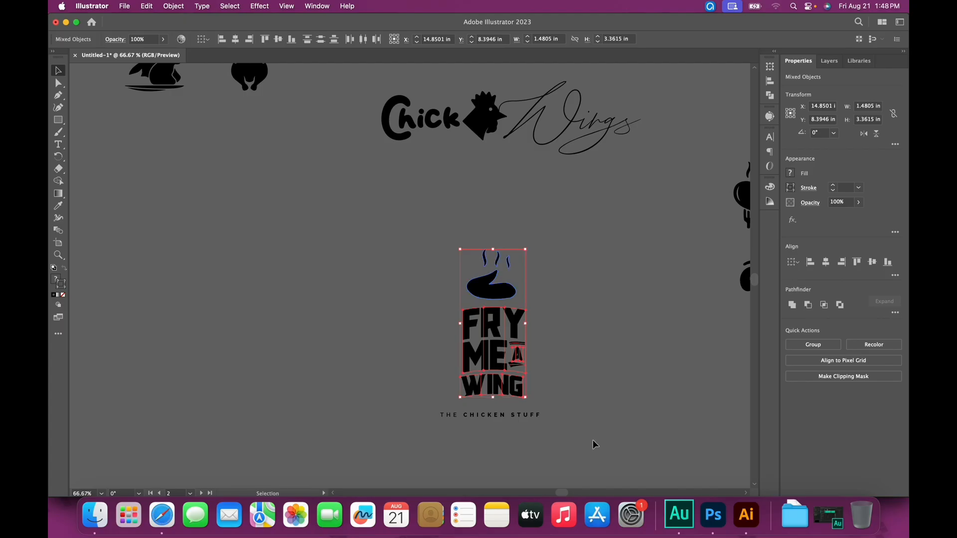
# Switch to Photoshop and create a new 5 × 5 inch document at 300 pixels/inch with the Adobe RGB (1998) color profile
pyautogui.click(713, 514)
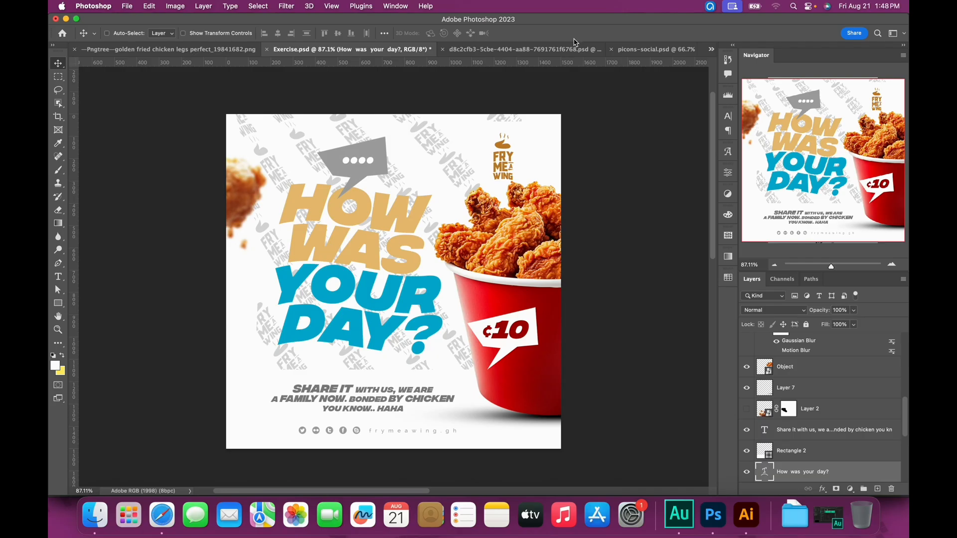
pyautogui.press('super+n')
pyautogui.click(662, 168)
pyautogui.click(660, 205)
pyautogui.doubleClick(635, 172)
pyautogui.write('5')
pyautogui.press('Tab')
pyautogui.write('5')
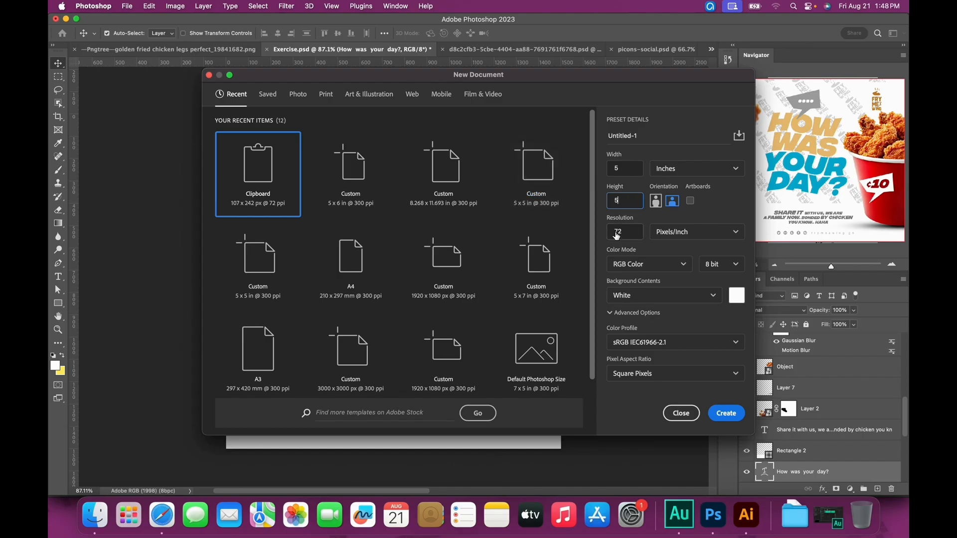
pyautogui.press('Tab')
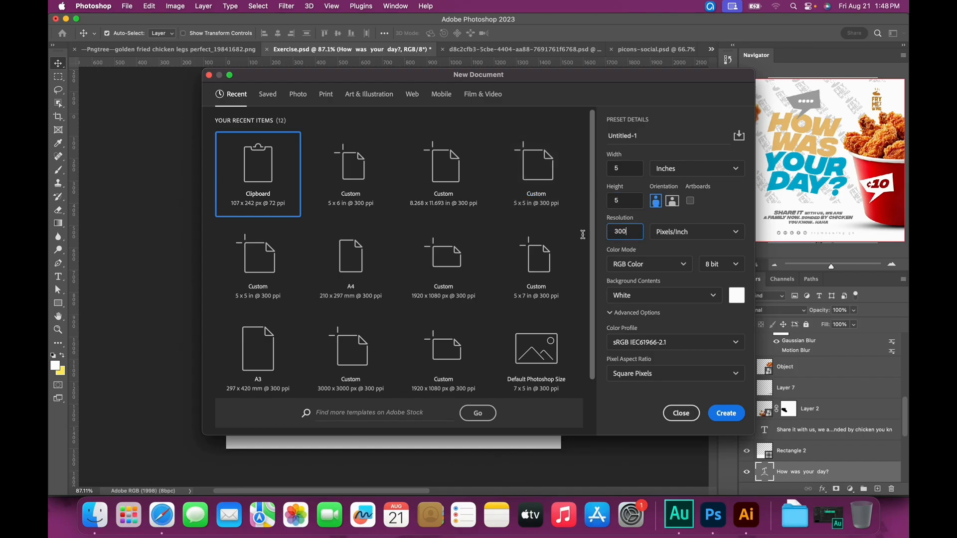
pyautogui.click(658, 342)
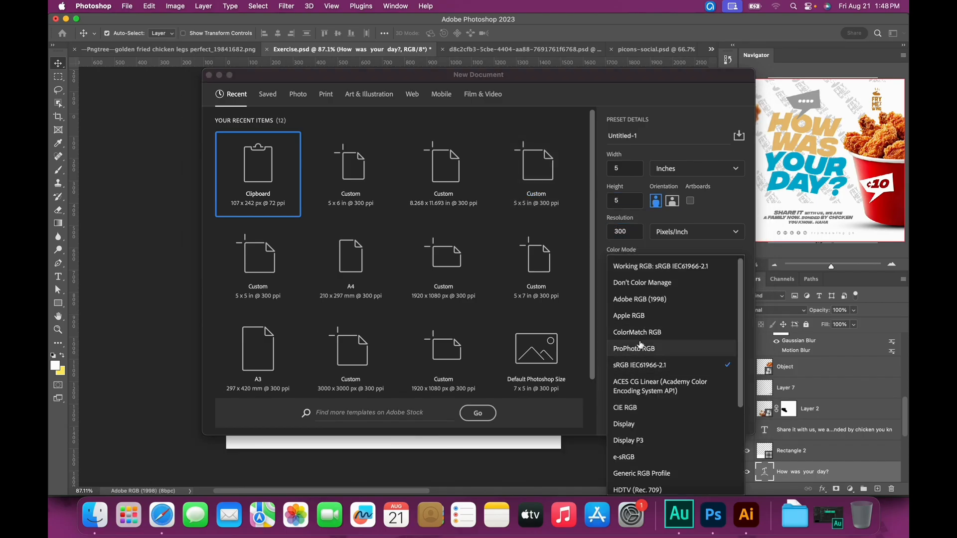
pyautogui.click(644, 300)
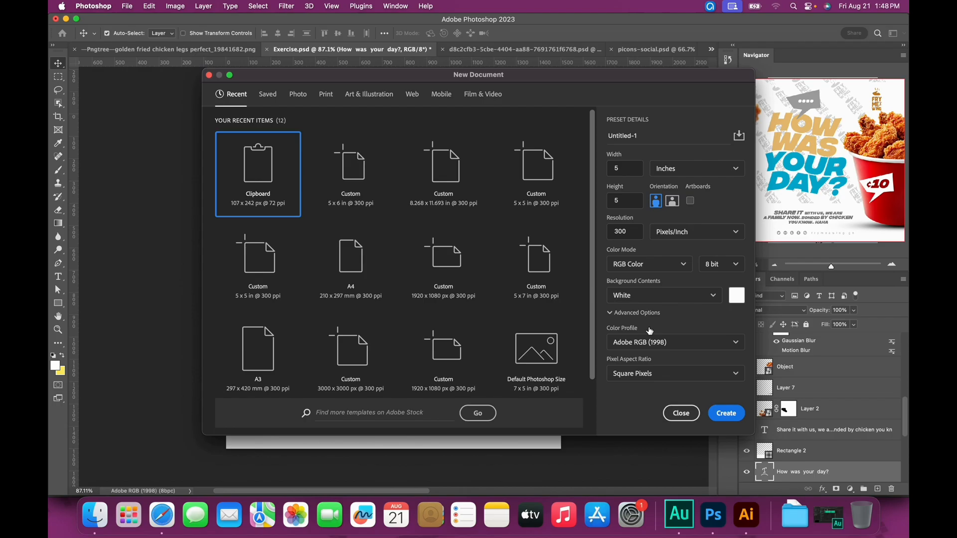
pyautogui.click(727, 414)
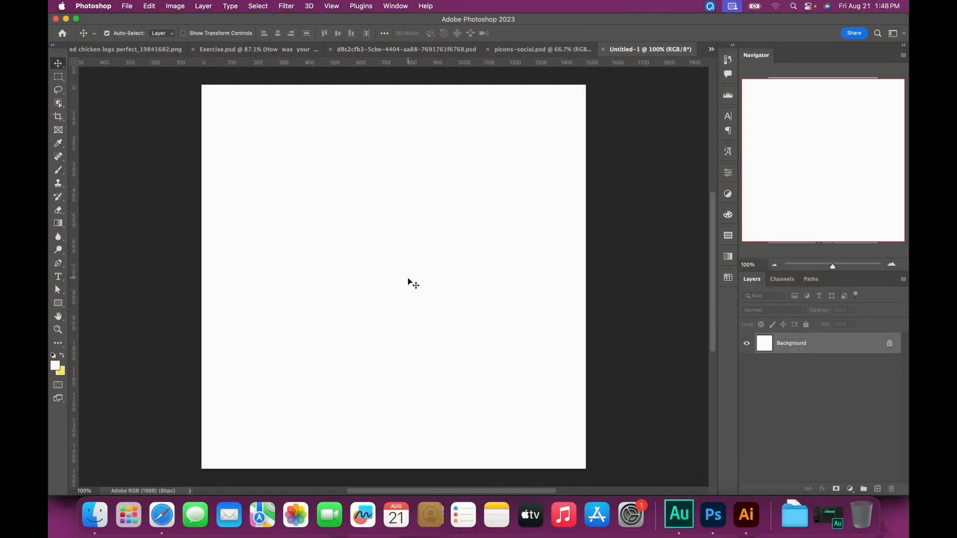
# Copy the chicken bucket from the d8c2cfb3 PSD into the new document, accepting the color conversion, and close picons-social.psd
pyautogui.click(404, 49)
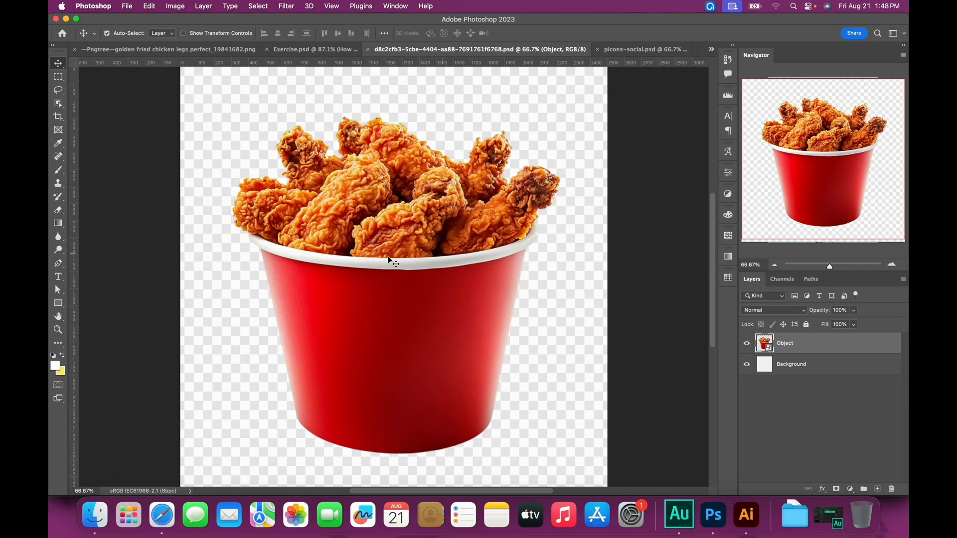
pyautogui.moveTo(352, 233); pyautogui.dragTo(367, 288)
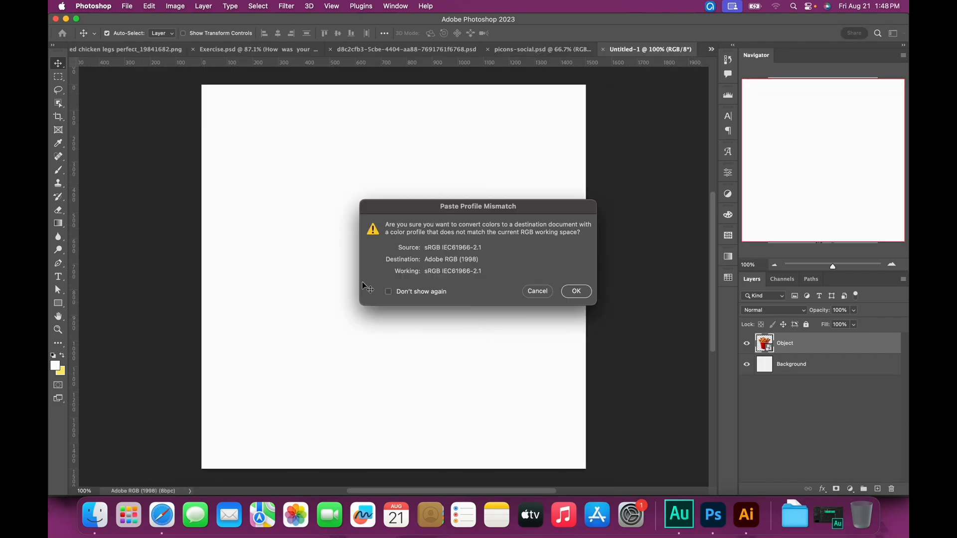
pyautogui.click(567, 294)
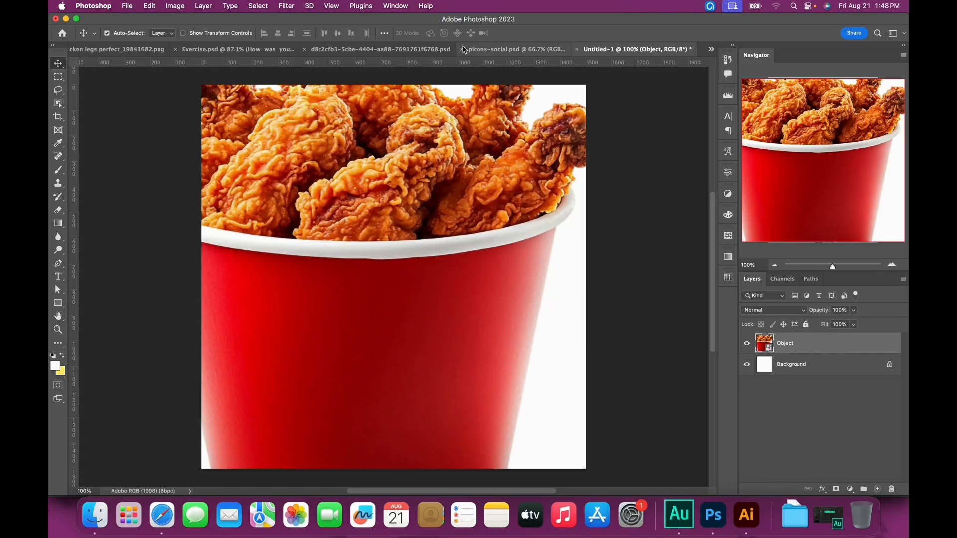
pyautogui.click(462, 49)
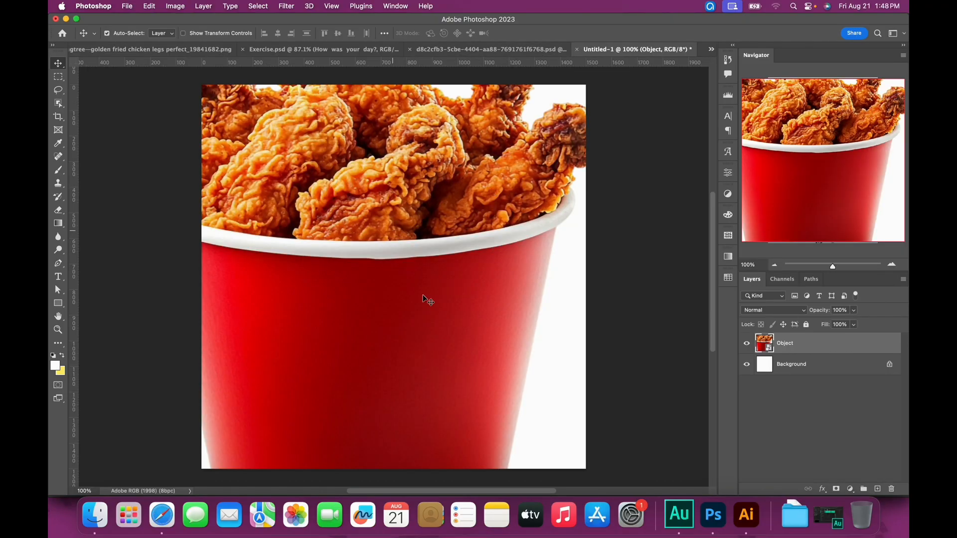
# Scale the chicken bucket down and place it against the canvas's right edge so that it is partly cropped
pyautogui.moveTo(395, 230); pyautogui.dragTo(524, 301)
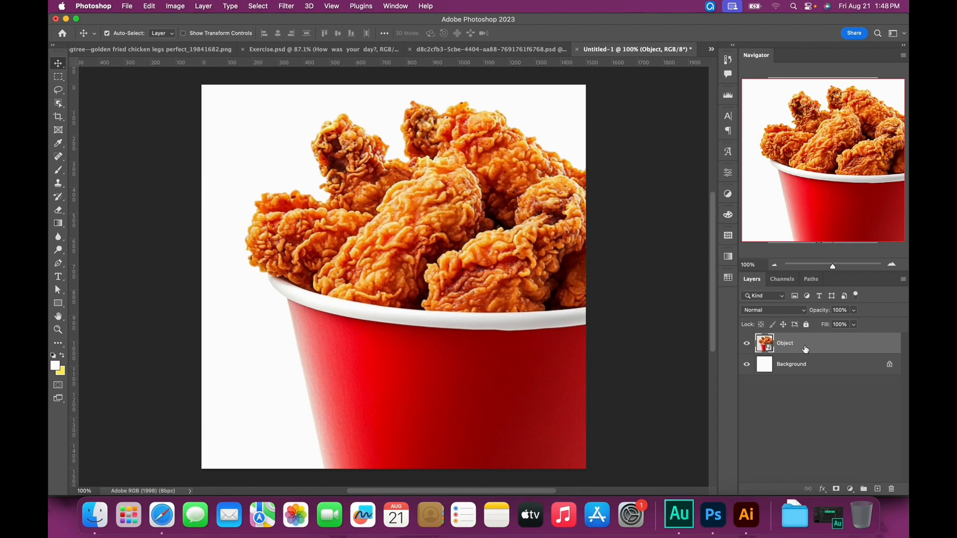
pyautogui.press('super+minus')
pyautogui.press('super+minus')
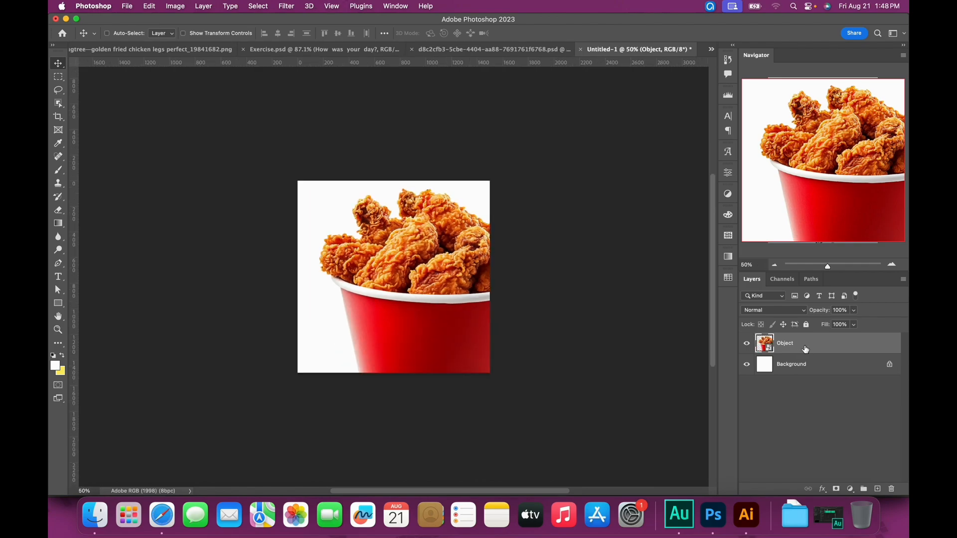
pyautogui.press('super+t')
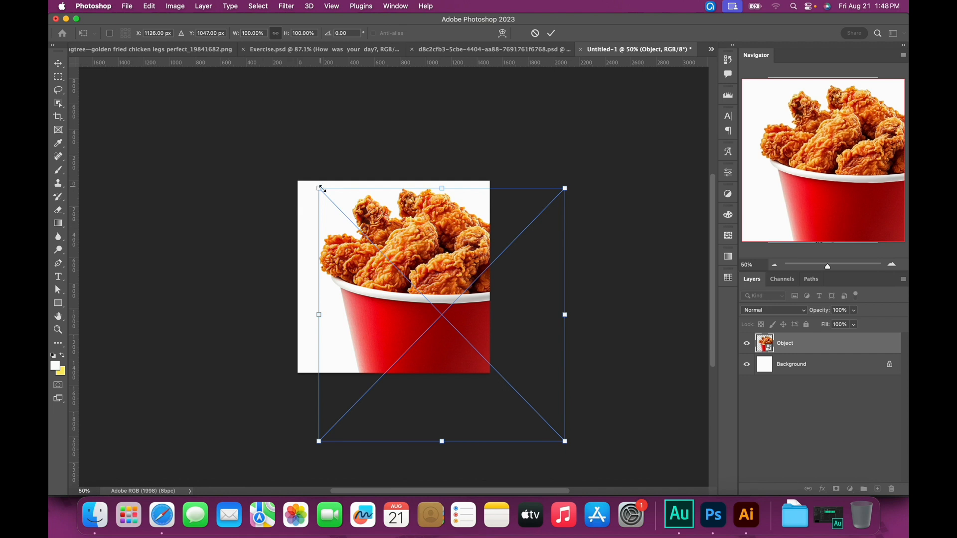
pyautogui.moveTo(322, 189); pyautogui.dragTo(411, 281)
pyautogui.moveTo(443, 318); pyautogui.dragTo(467, 261)
pyautogui.click(551, 33)
# Add a layer beneath the bucket with the centered text "HOW WAS YOUR DAY" on four lines, and move it just left of the bucket
pyautogui.click(877, 489)
pyautogui.moveTo(828, 352); pyautogui.dragTo(815, 379)
pyautogui.press('t')
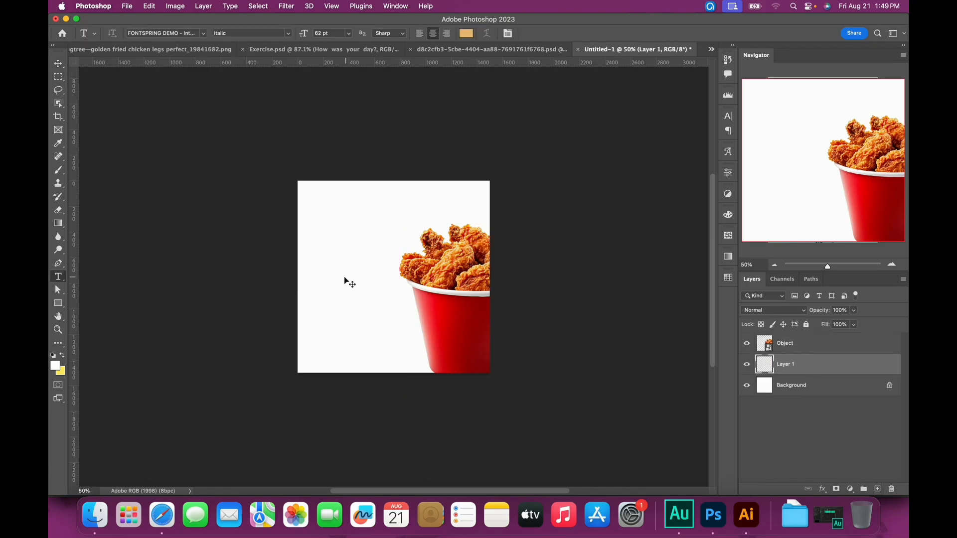
pyautogui.click(344, 261)
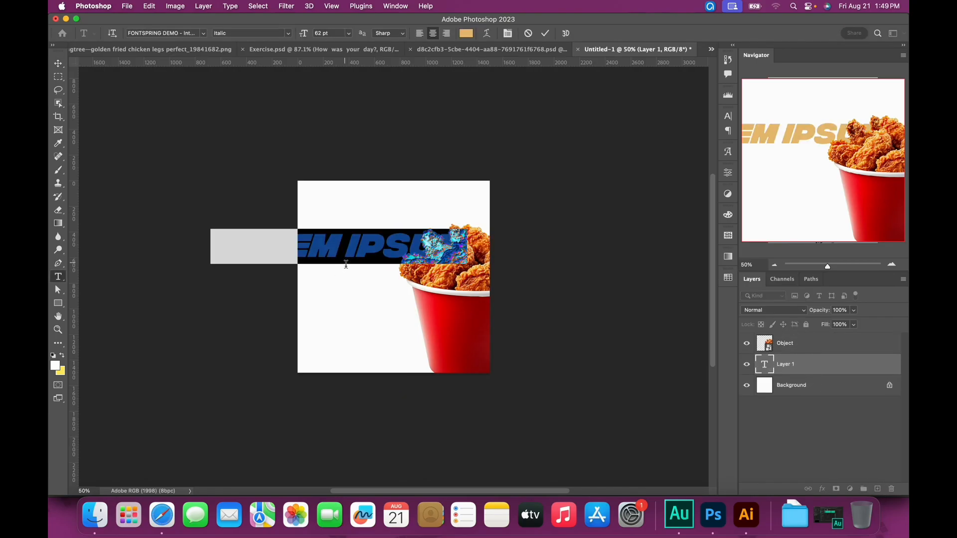
pyautogui.write('HOW ')
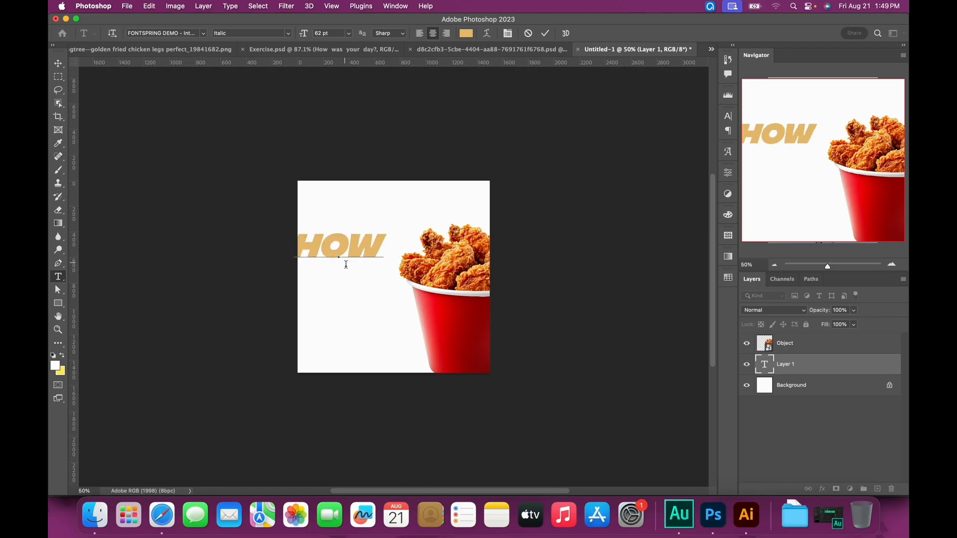
pyautogui.write('WAS')
pyautogui.press('Return')
pyautogui.write('YOUR')
pyautogui.press('Return')
pyautogui.write('DAY')
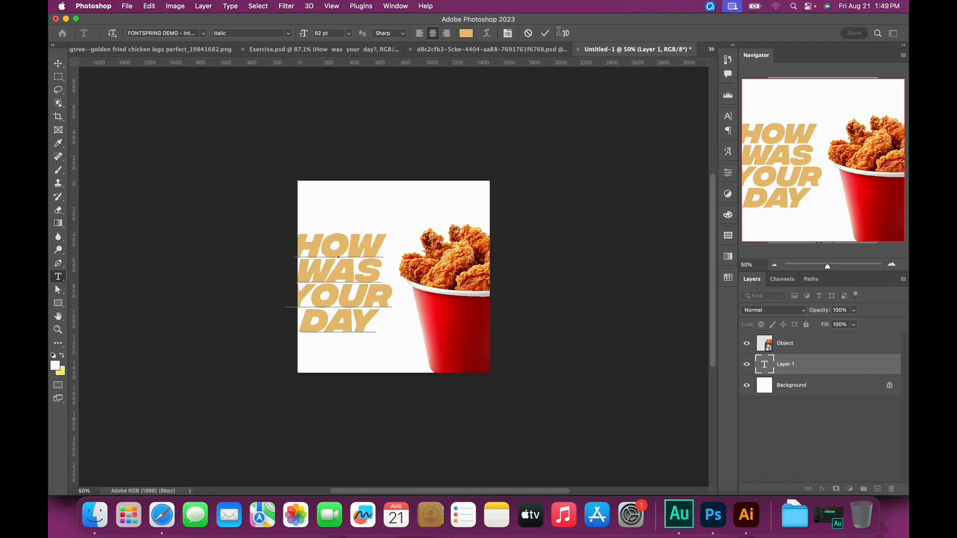
pyautogui.click(556, 33)
pyautogui.press('v')
pyautogui.moveTo(340, 259); pyautogui.dragTo(368, 273)
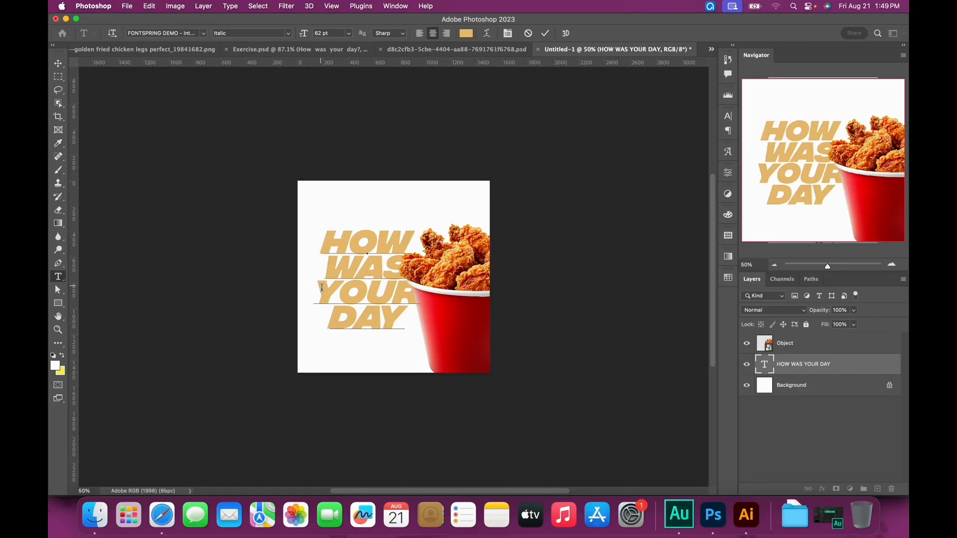
# Recolor the words "YOUR DAY" in the headline to blue #5b9dbf
pyautogui.moveTo(322, 289); pyautogui.dragTo(398, 324)
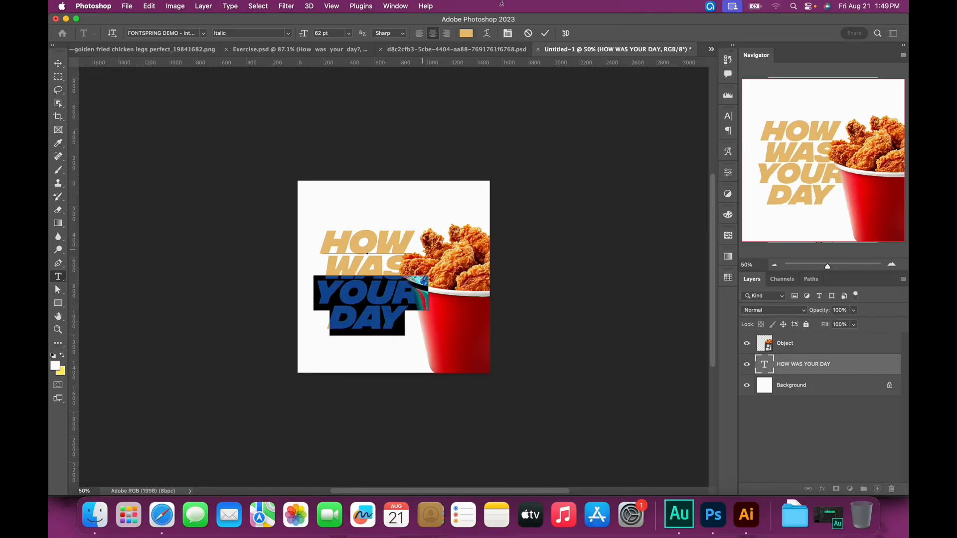
pyautogui.click(467, 34)
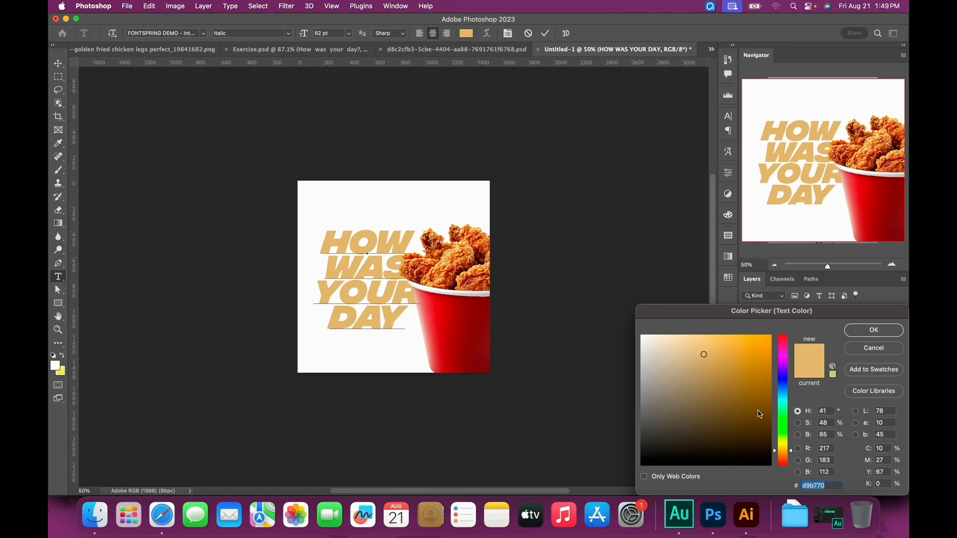
pyautogui.click(783, 393)
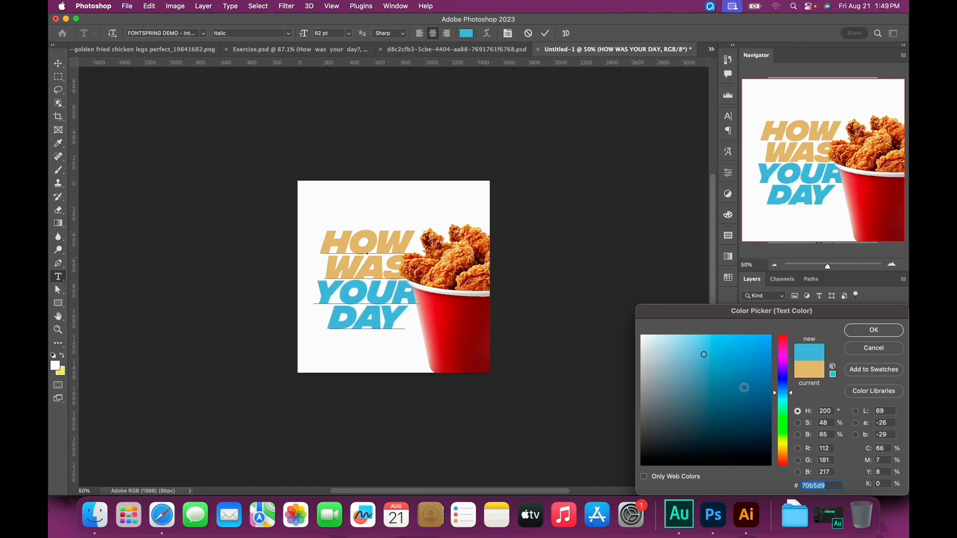
pyautogui.click(710, 368)
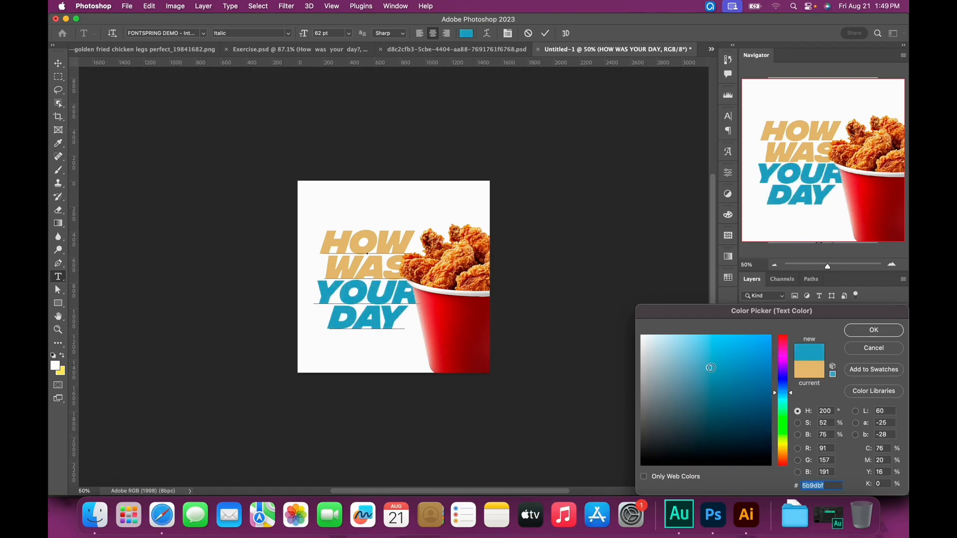
pyautogui.click(873, 329)
pyautogui.click(545, 33)
# Scale the headline text down slightly, to about 98%
pyautogui.press('super+t')
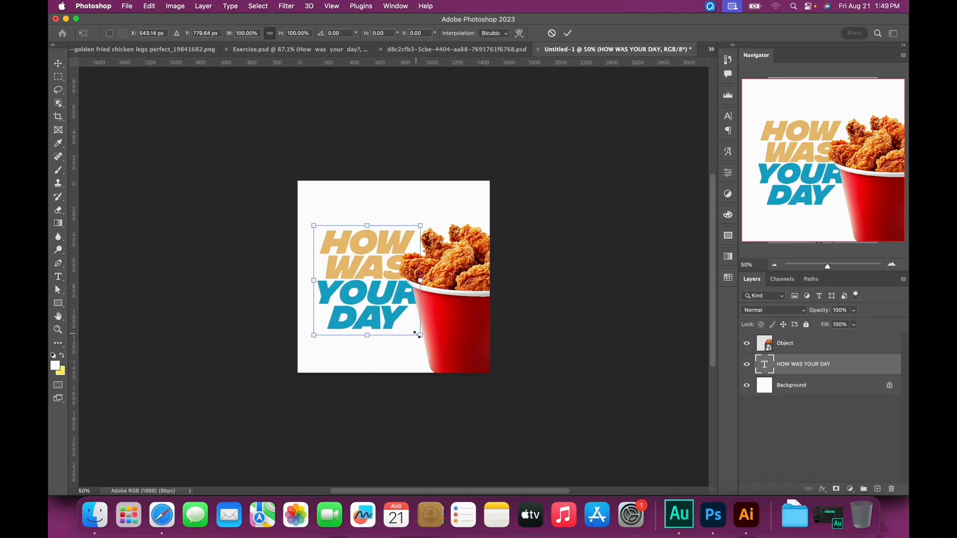
pyautogui.moveTo(418, 335); pyautogui.dragTo(412, 326)
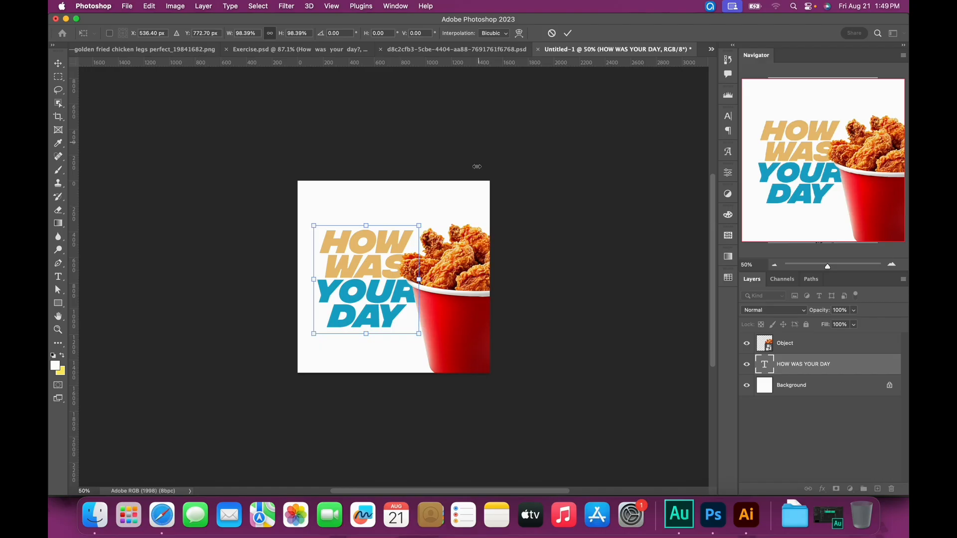
pyautogui.click(568, 33)
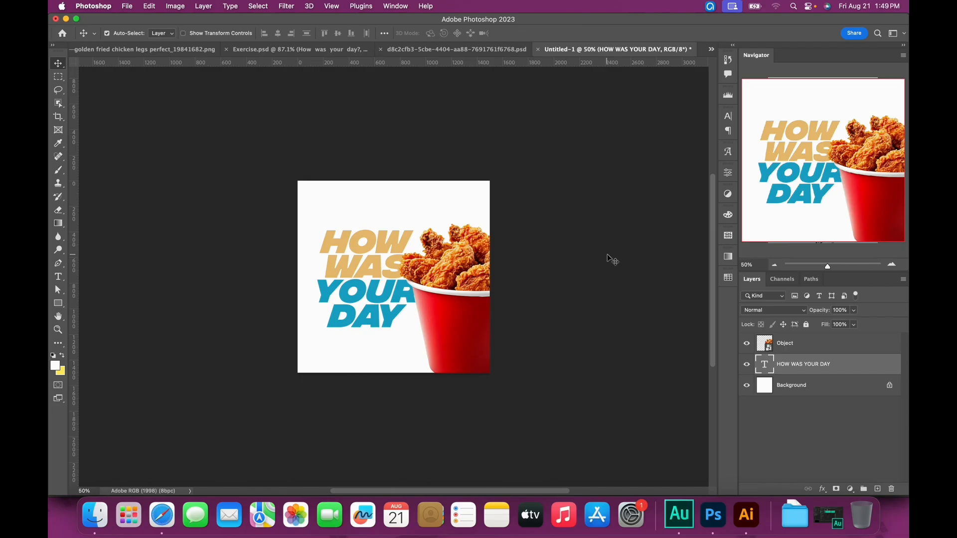
# Warp the headline text with the Flag style at a bend of 5.8%
pyautogui.press('super')
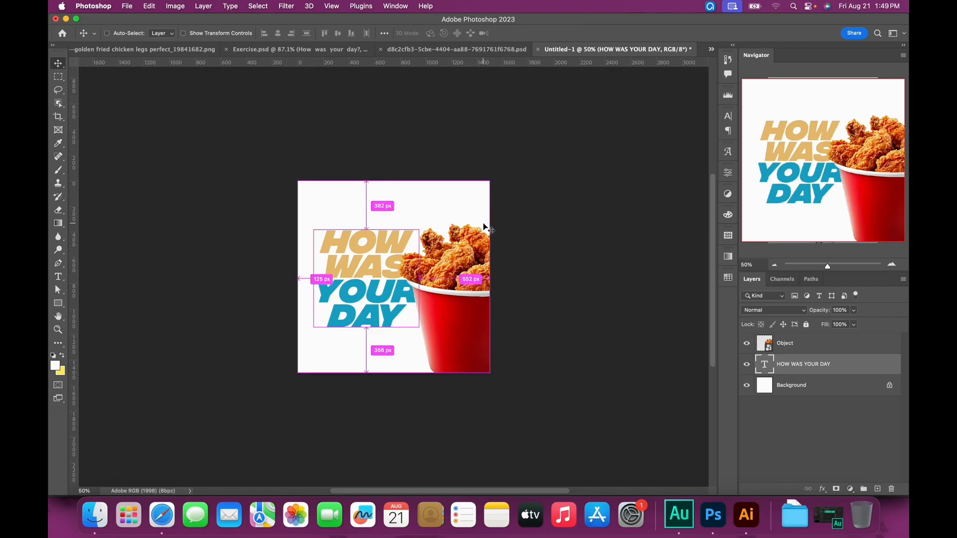
pyautogui.press('super+t')
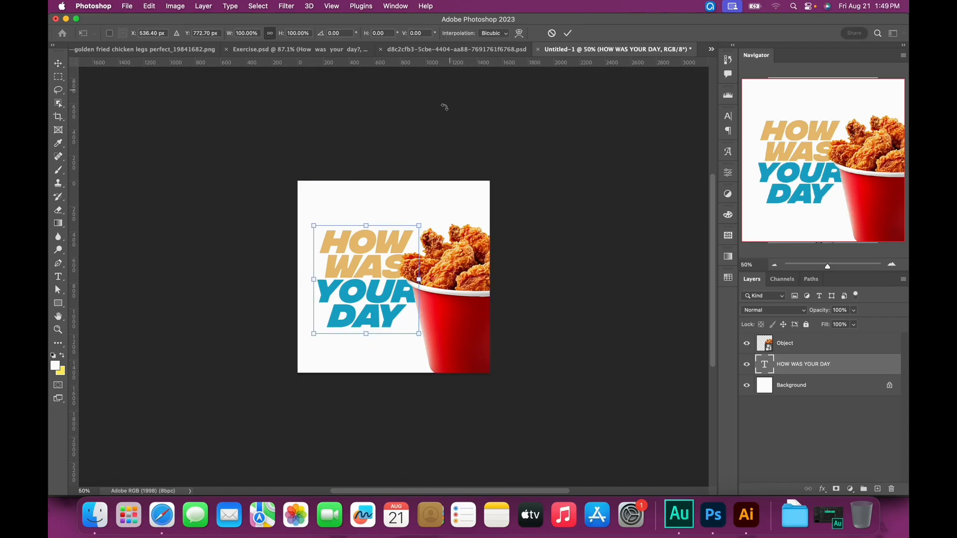
pyautogui.click(519, 34)
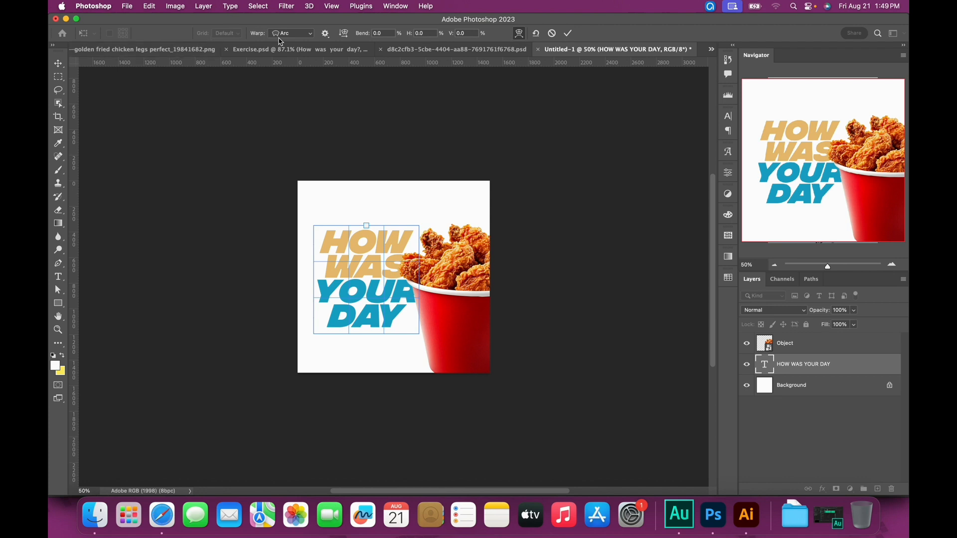
pyautogui.click(305, 37)
pyautogui.click(282, 113)
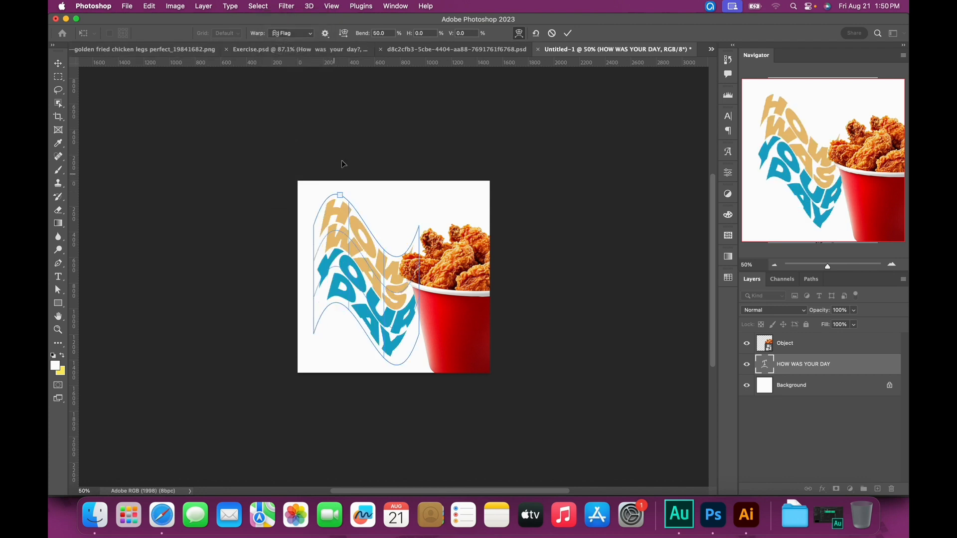
pyautogui.moveTo(338, 196); pyautogui.dragTo(339, 223)
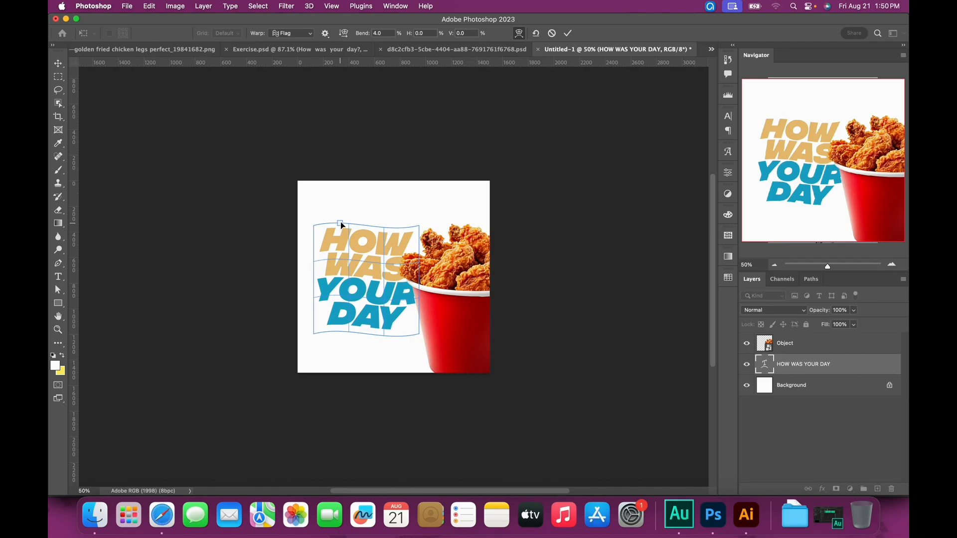
pyautogui.moveTo(341, 221); pyautogui.dragTo(342, 222)
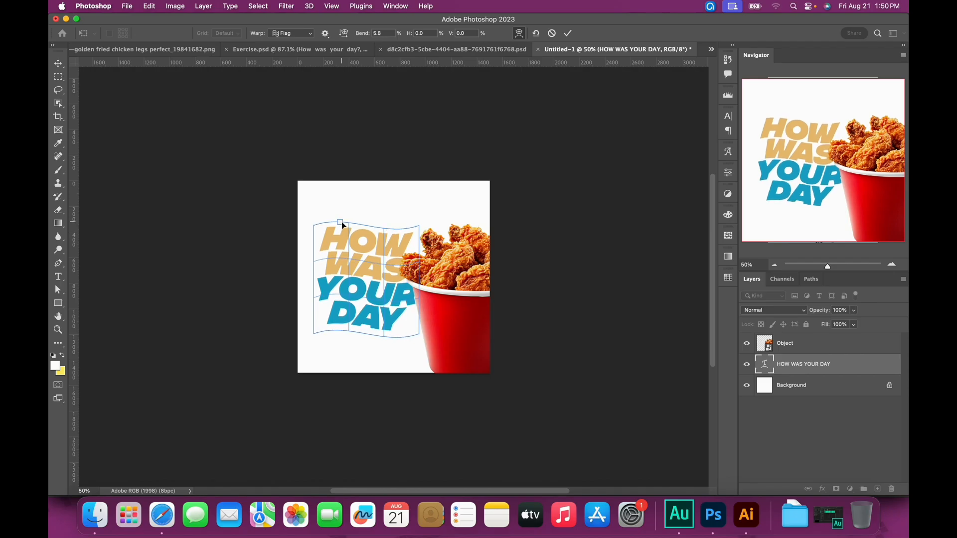
pyautogui.click(568, 33)
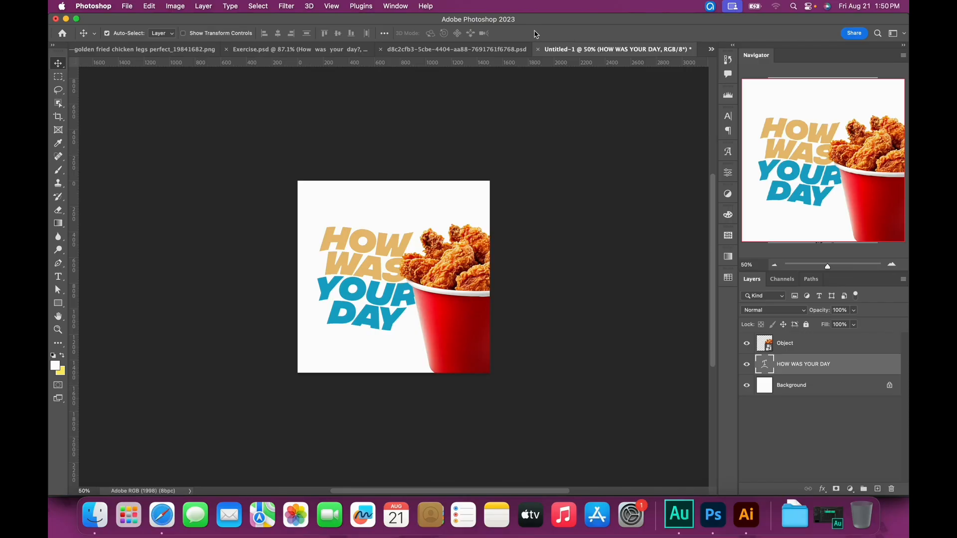
# Scale the chicken bucket down further so its base sits just above the canvas's bottom edge, clear of most of the headline
pyautogui.click(453, 275)
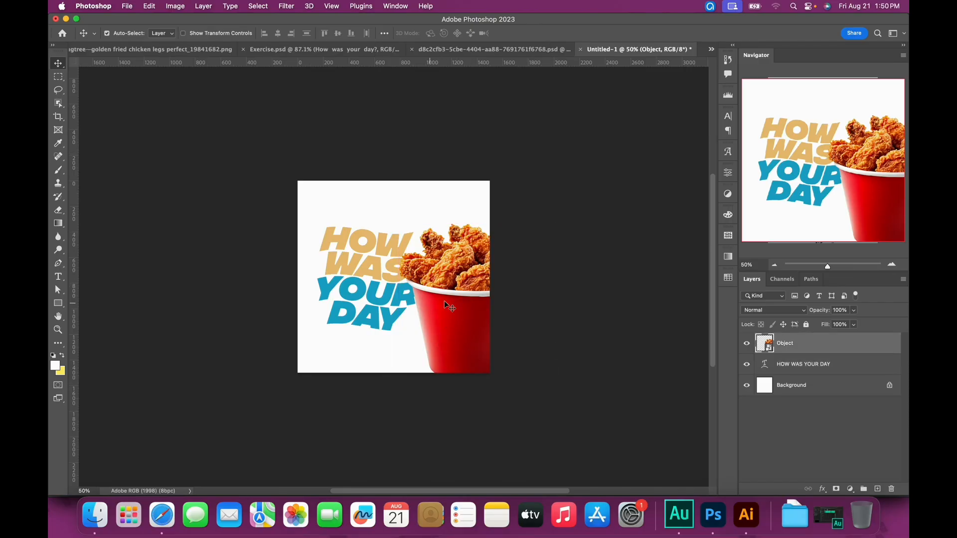
pyautogui.press('super+t')
pyautogui.moveTo(397, 384); pyautogui.dragTo(411, 373)
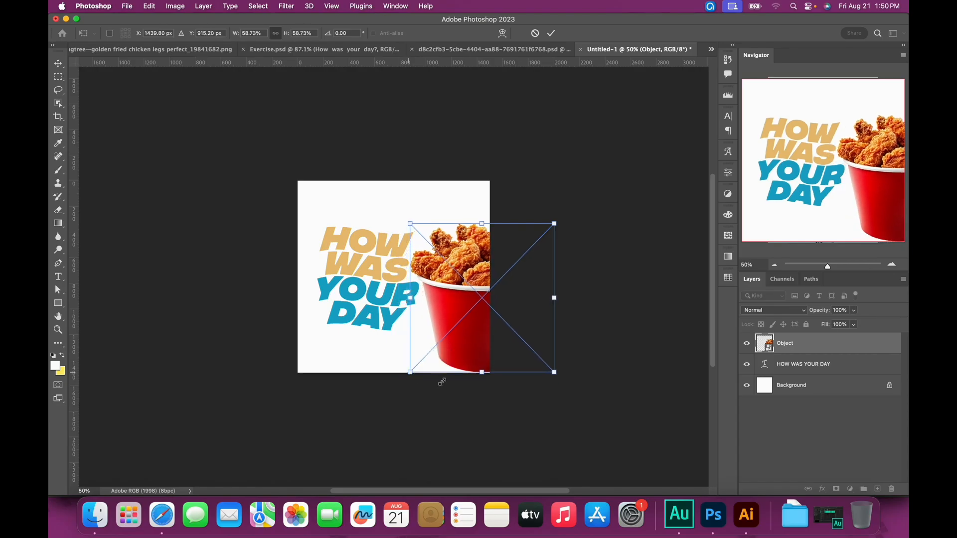
pyautogui.moveTo(555, 374); pyautogui.dragTo(545, 365)
pyautogui.press('Return')
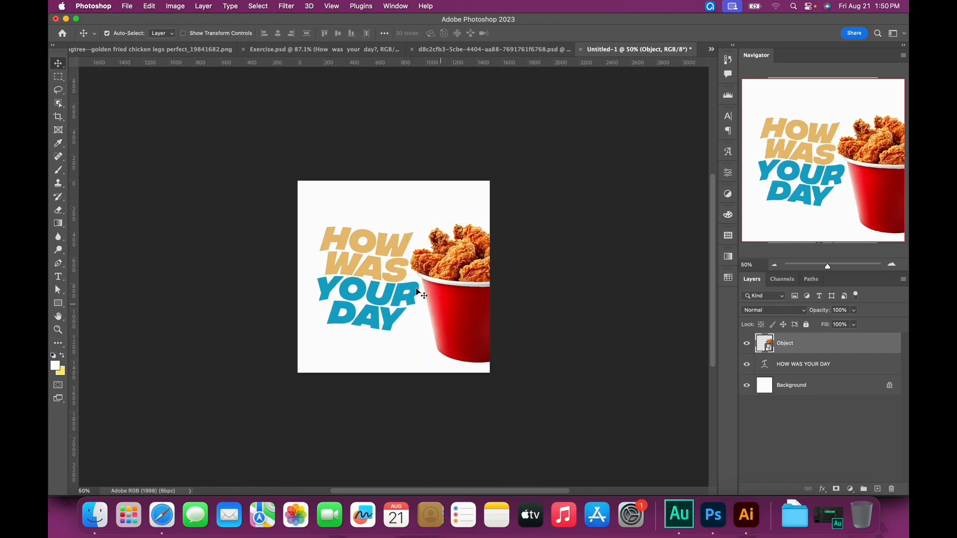
# Shift the headline slightly toward the bucket and add a question mark after "DAY"
pyautogui.moveTo(373, 264); pyautogui.dragTo(382, 272)
pyautogui.doubleClick(402, 325)
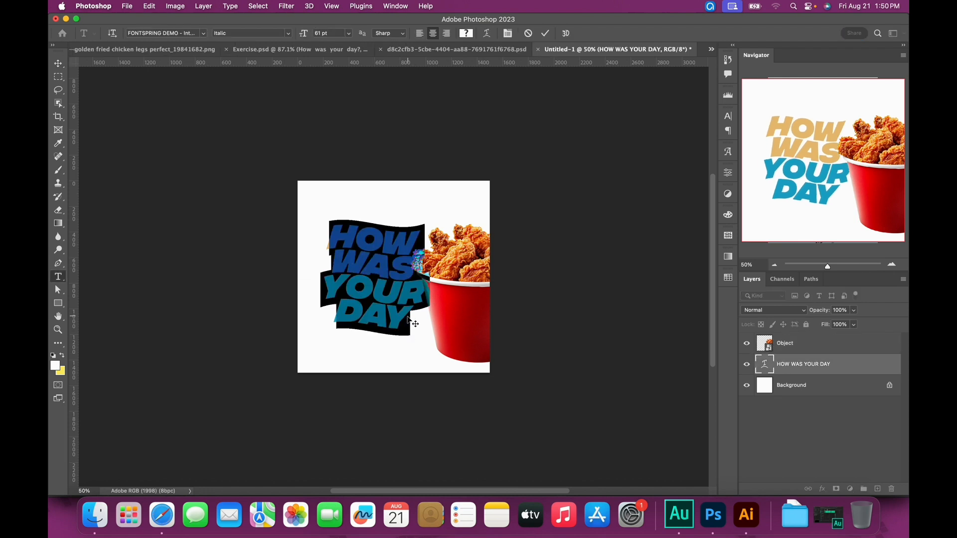
pyautogui.click(409, 317)
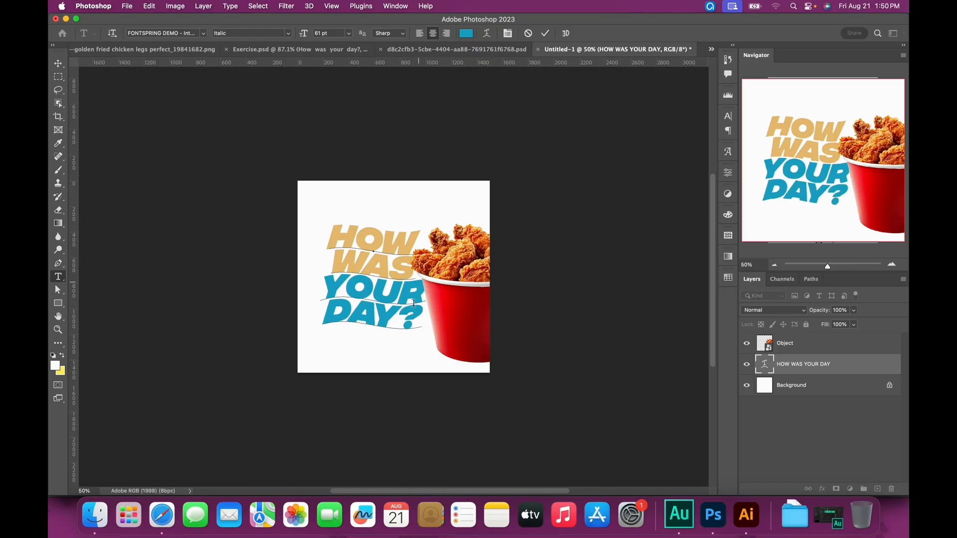
pyautogui.click(546, 33)
pyautogui.press('v')
# Scale the headline down slightly and nudge it down on the canvas
pyautogui.press('super+t')
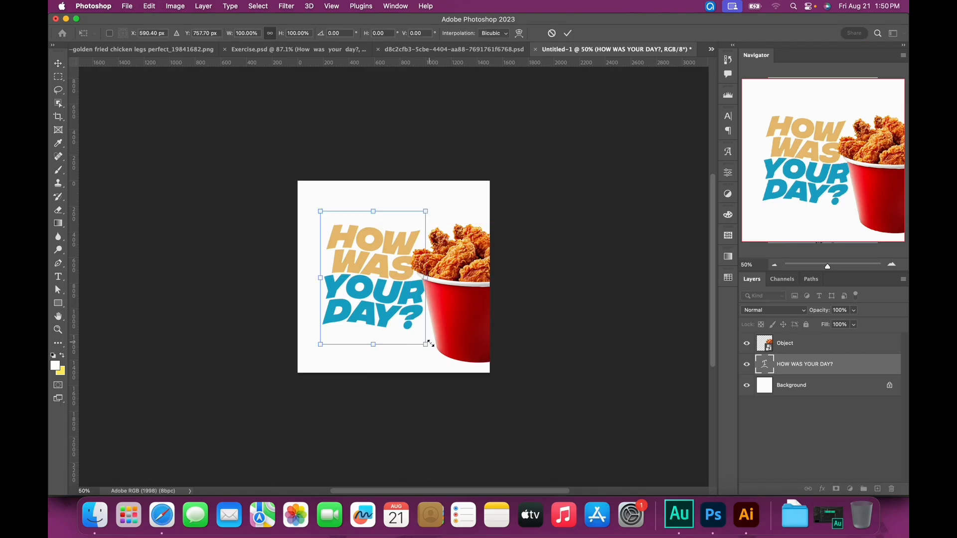
pyautogui.moveTo(429, 344); pyautogui.dragTo(427, 339)
pyautogui.press('Return')
pyautogui.hotkey('shift', 'Down')
pyautogui.hotkey('shift', 'Down')
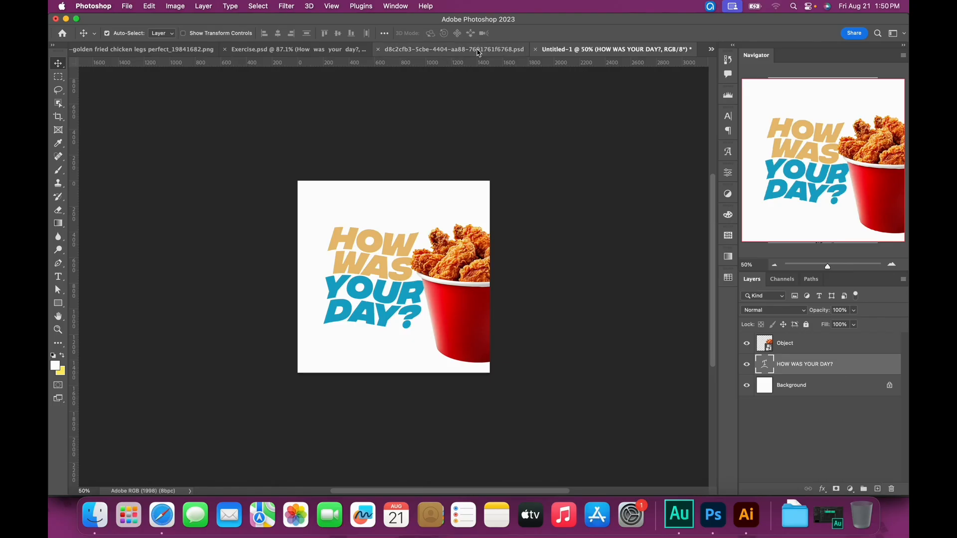
# Close the d8c2cfb3-5cbe-4404-aa88-7691761f6768.psd document and copy the FRY ME A WING logo from Illustrator for use in the Photoshop flyer
pyautogui.click(377, 50)
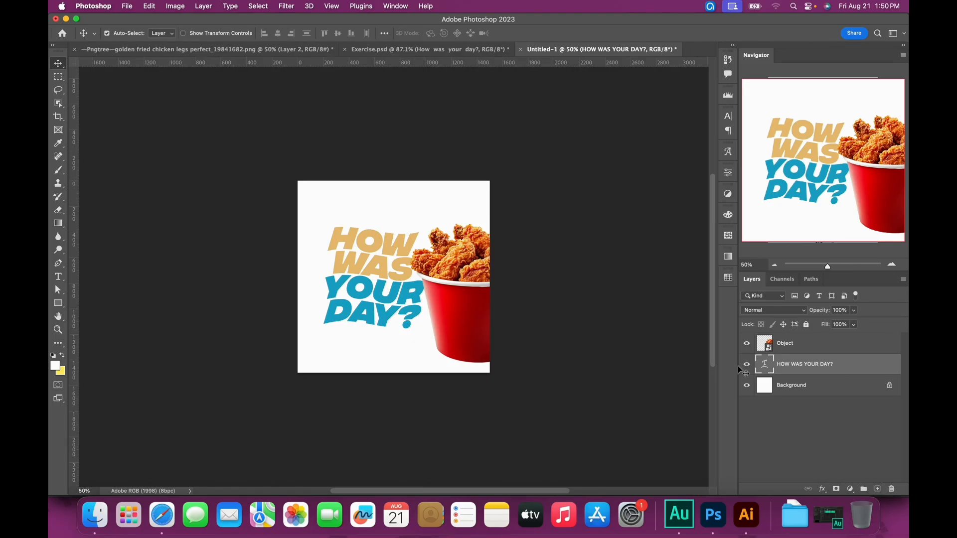
pyautogui.click(741, 518)
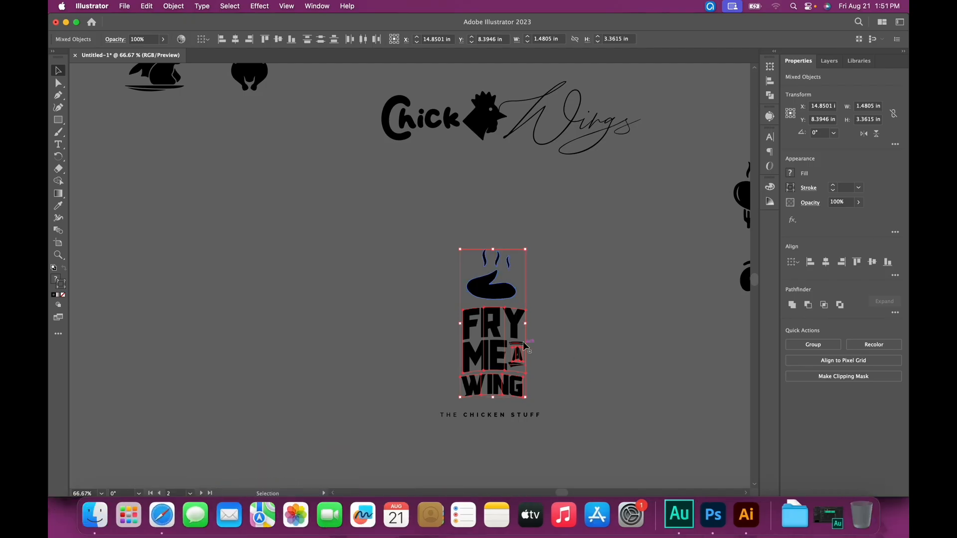
pyautogui.click(713, 505)
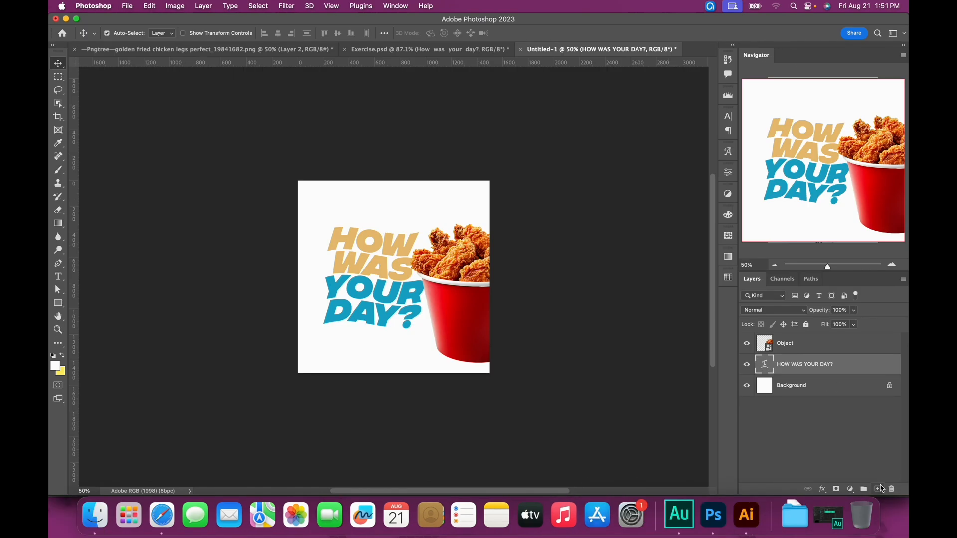
# Add a layer, paste the FRY ME A WING logo as a Smart Object, and scale it to about 25% above the chicken
pyautogui.click(880, 489)
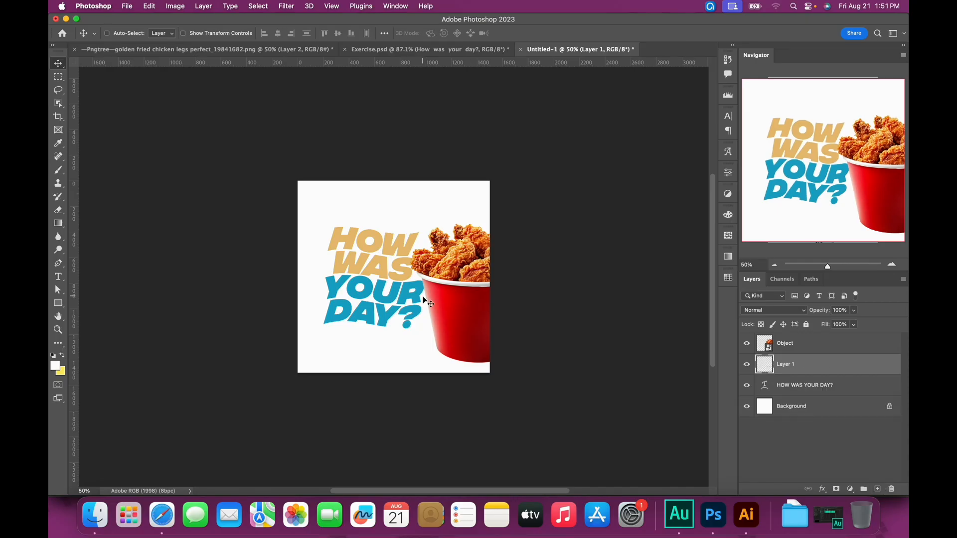
pyautogui.press('super+v')
pyautogui.click(526, 212)
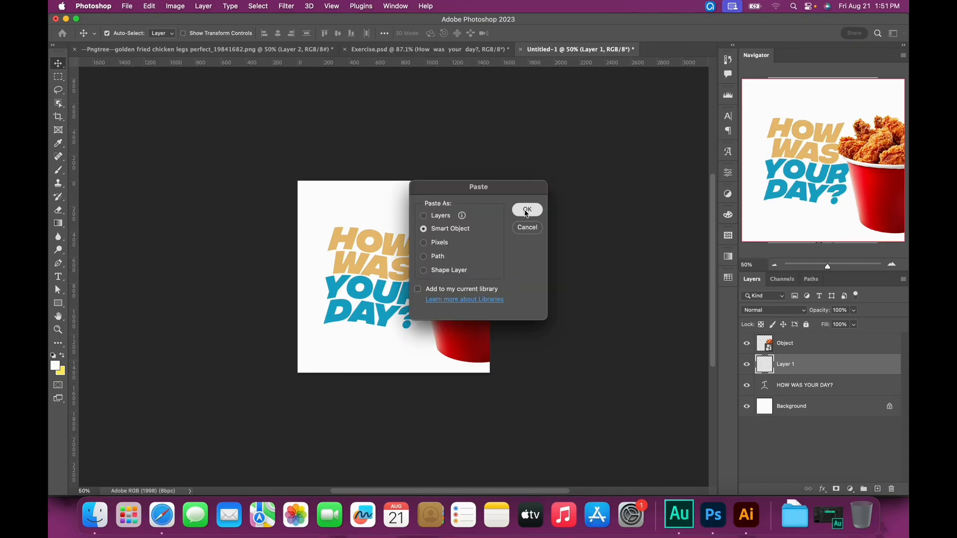
pyautogui.moveTo(370, 343); pyautogui.dragTo(471, 232)
pyautogui.moveTo(470, 225); pyautogui.dragTo(469, 223)
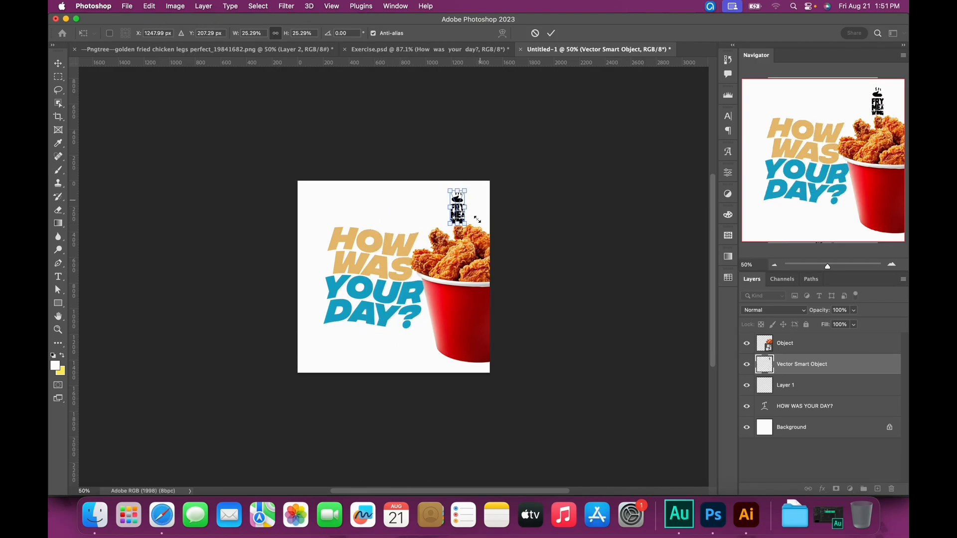
pyautogui.click(552, 33)
# Nudge the logo slightly left and down so it sits close above the chicken pieces
pyautogui.hotkey('shift', 'Left')
pyautogui.hotkey('shift', 'Down')
pyautogui.hotkey('shift', 'Left')
pyautogui.hotkey('shift', 'Down')
pyautogui.hotkey('shift', 'Down')
pyautogui.hotkey('shift', 'Down')
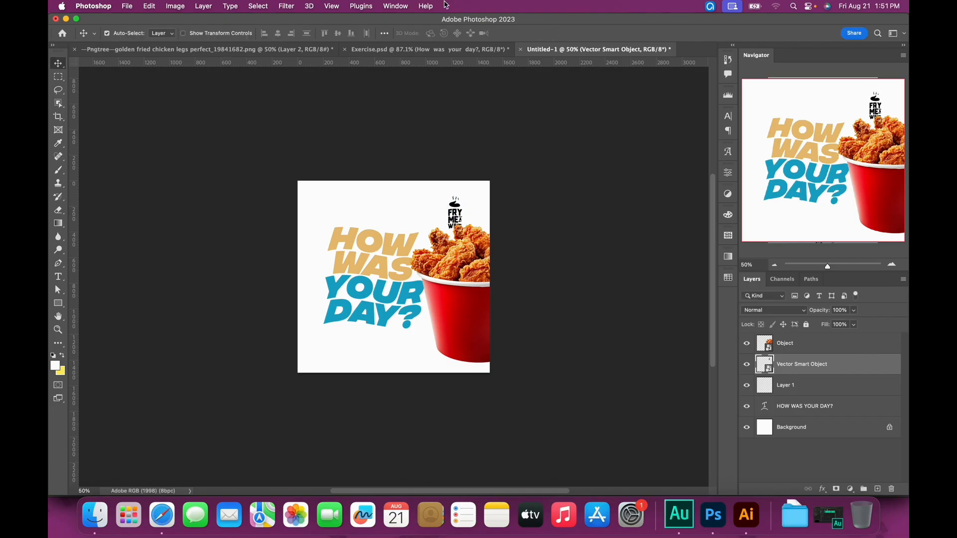
# Nudge the chicken bucket down slightly to clear the bottom of the logo
pyautogui.click(457, 279)
pyautogui.hotkey('shift', 'Down')
pyautogui.hotkey('shift', 'Down')
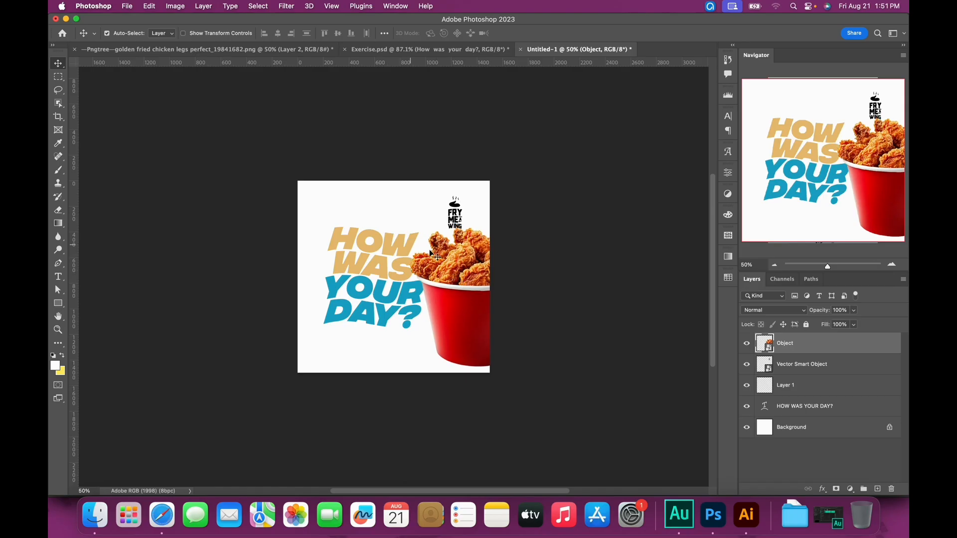
# Apply a Color Overlay to the logo in the reddish brown #ad3f1c sampled from the chicken
pyautogui.click(458, 213)
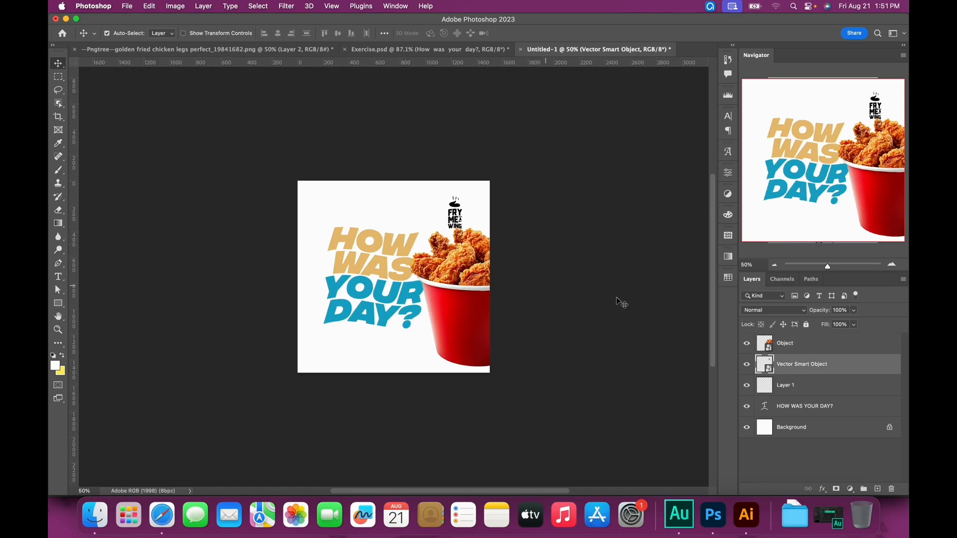
pyautogui.doubleClick(841, 368)
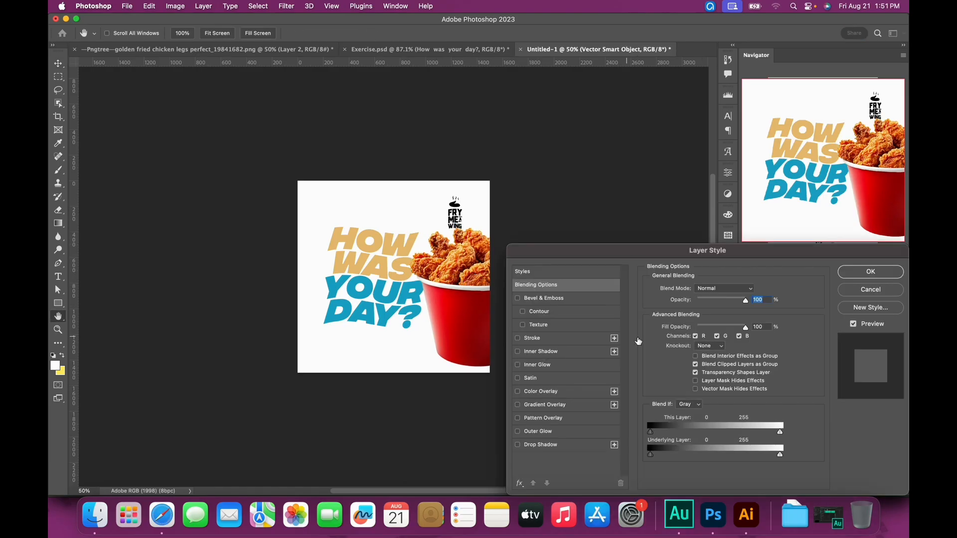
pyautogui.click(581, 392)
pyautogui.click(752, 289)
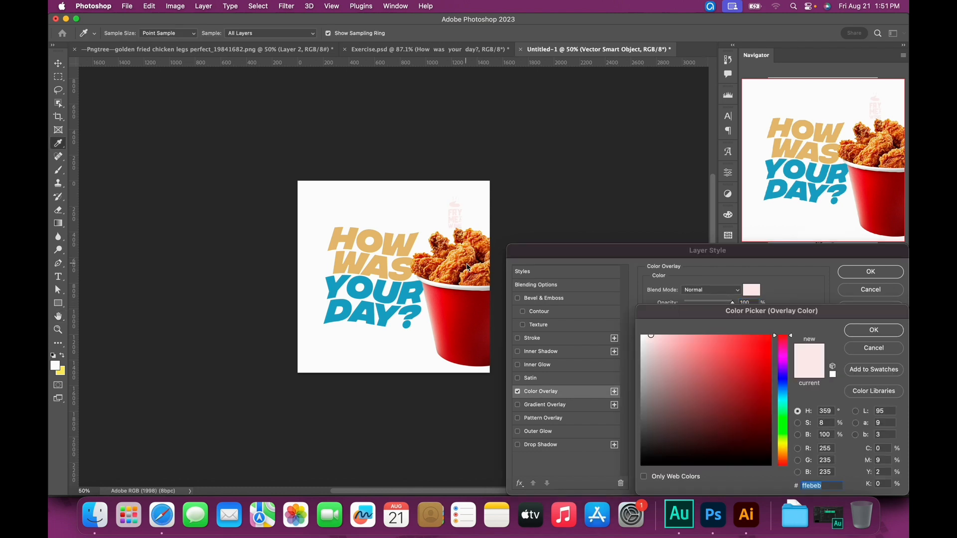
pyautogui.click(464, 265)
pyautogui.click(459, 265)
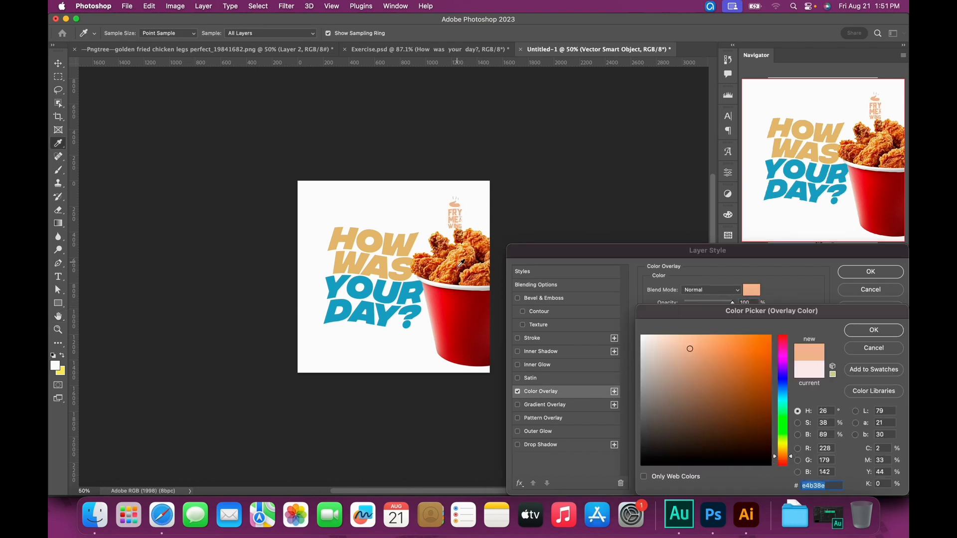
pyautogui.click(460, 265)
pyautogui.click(463, 264)
pyautogui.click(465, 265)
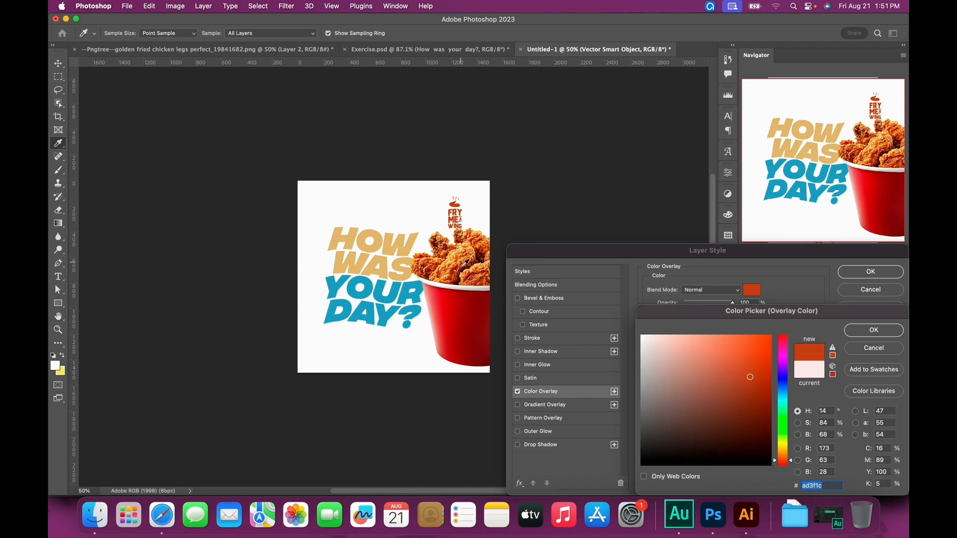
pyautogui.click(873, 330)
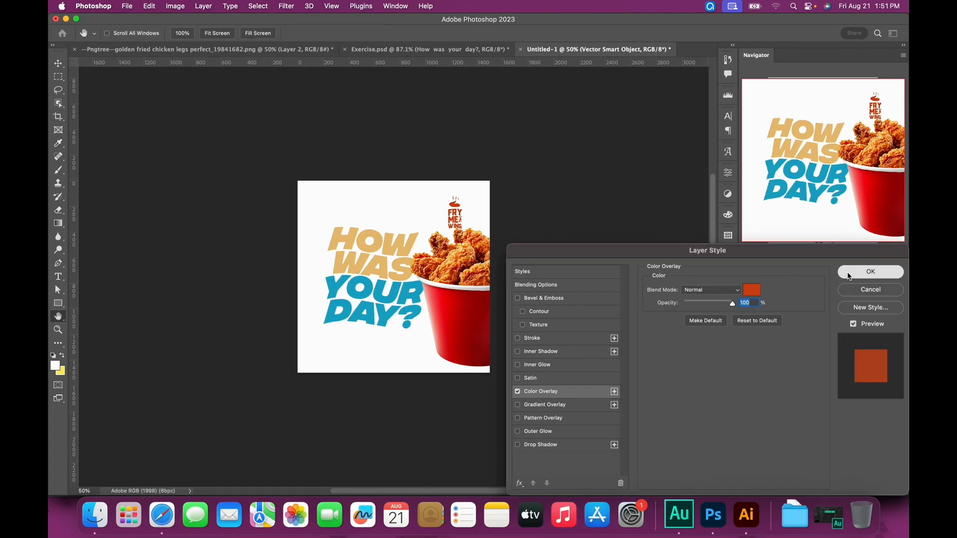
pyautogui.click(870, 272)
# Add an empty layer above the chicken bucket layer
pyautogui.click(454, 281)
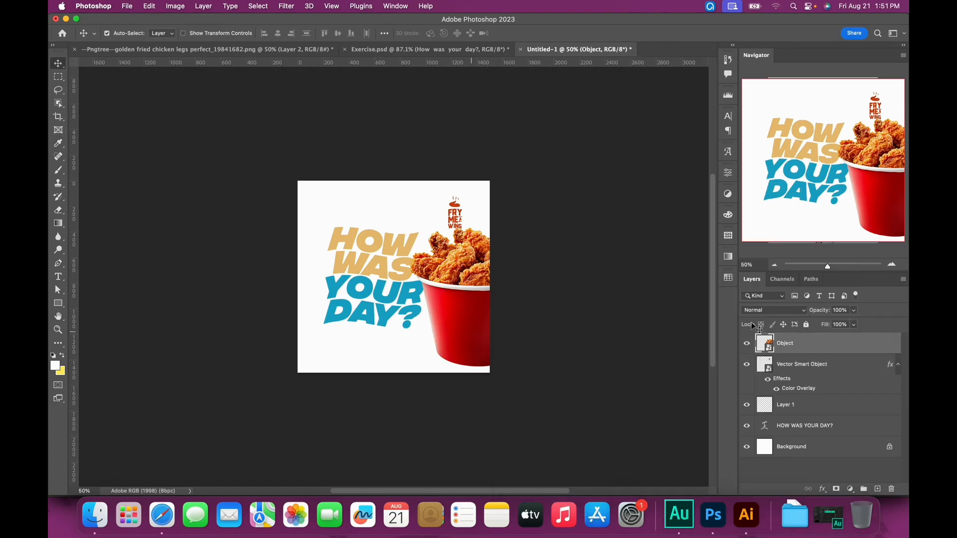
pyautogui.click(878, 490)
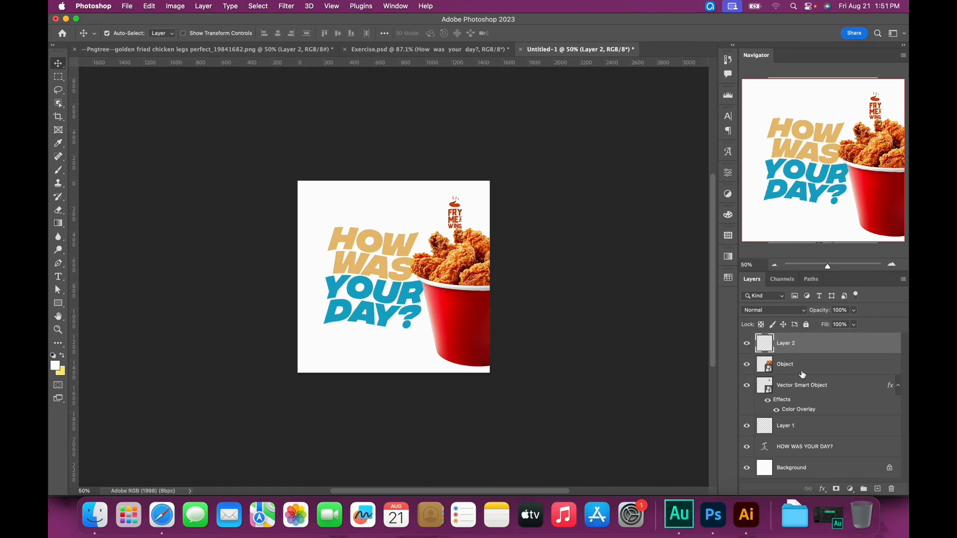
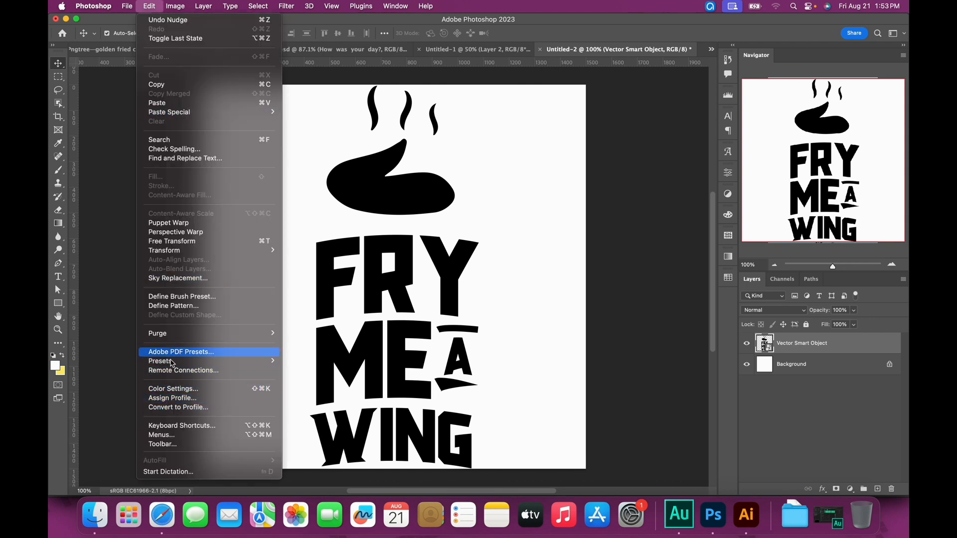
# Define the black logo artwork in Untitled-2 as a pattern named Logo_pat
pyautogui.click(183, 308)
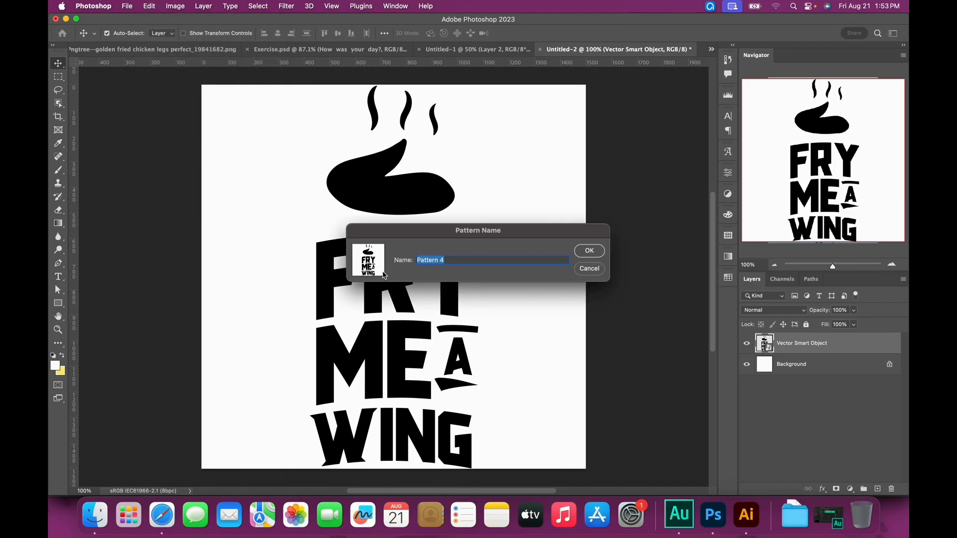
pyautogui.write('Logo_pat')
pyautogui.press('Return')
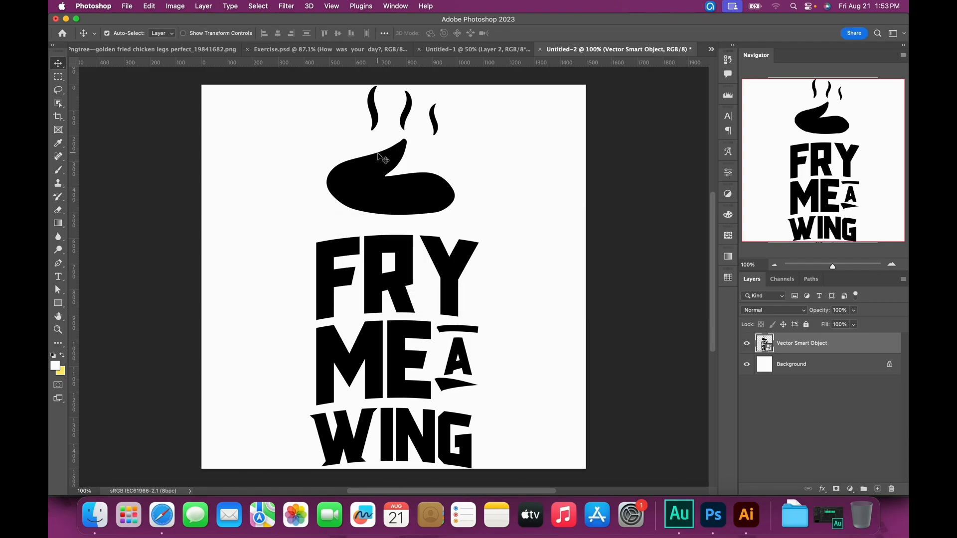
# In Untitled-1, add a green-labelled PATTERN layer above the Background in Overlay mode, filled with 50% gray
pyautogui.click(479, 49)
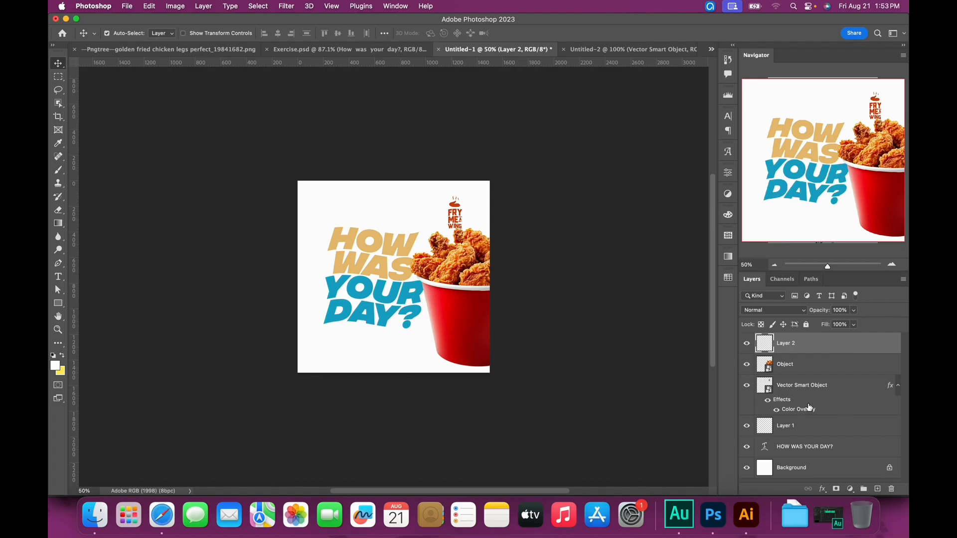
pyautogui.click(811, 469)
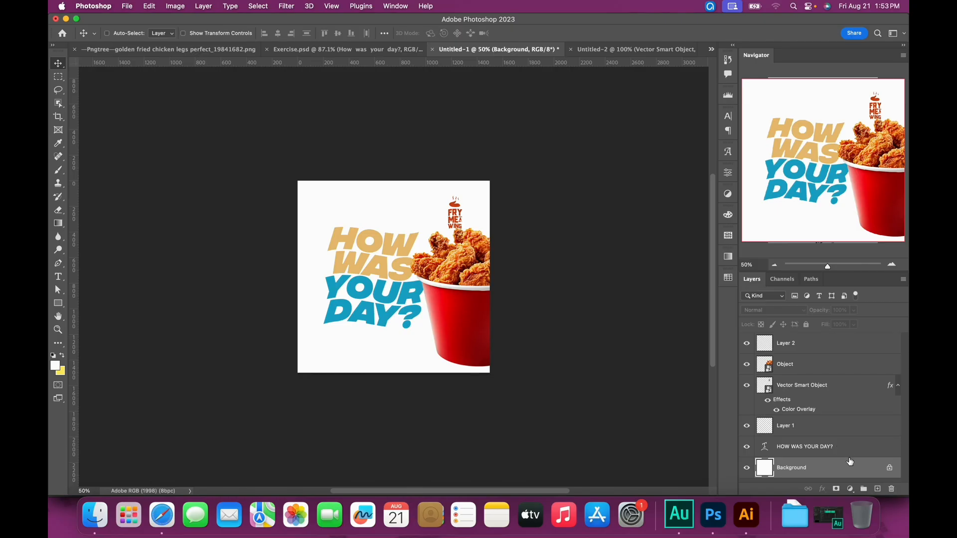
pyautogui.press('super+shift+n')
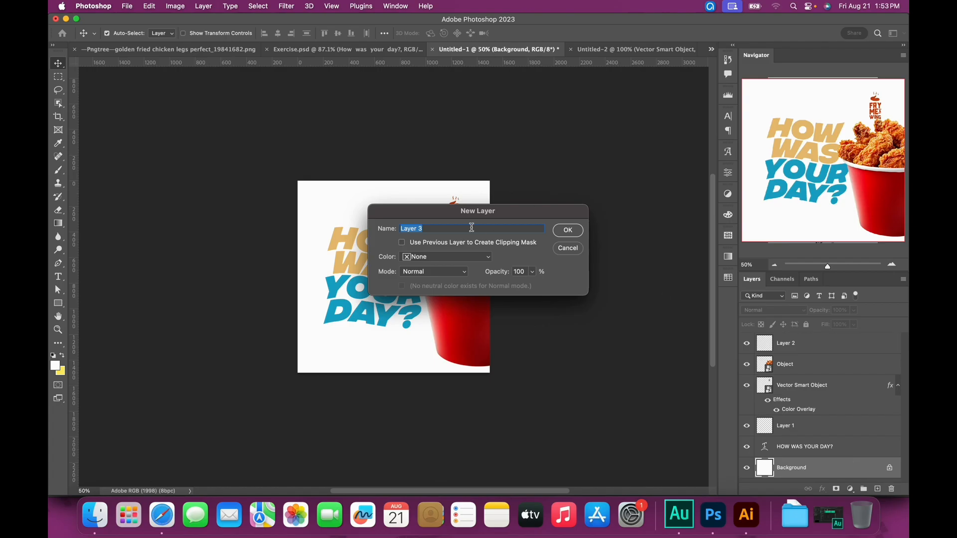
pyautogui.write('PATTERN')
pyautogui.click(422, 260)
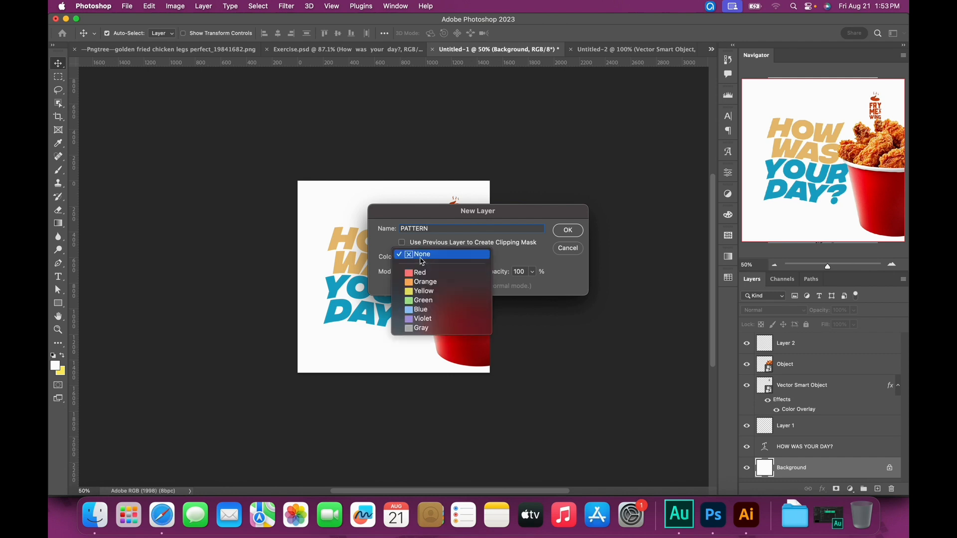
pyautogui.click(426, 301)
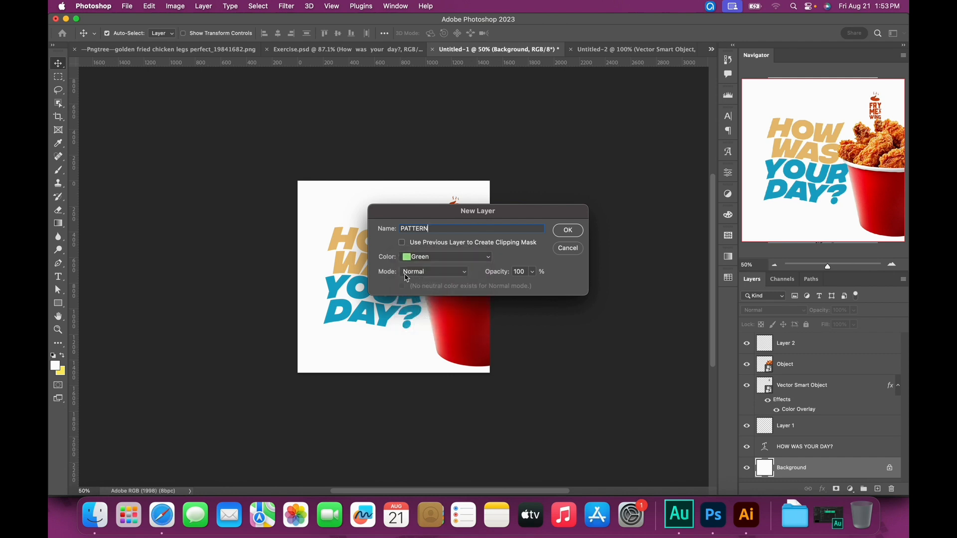
pyautogui.click(420, 278)
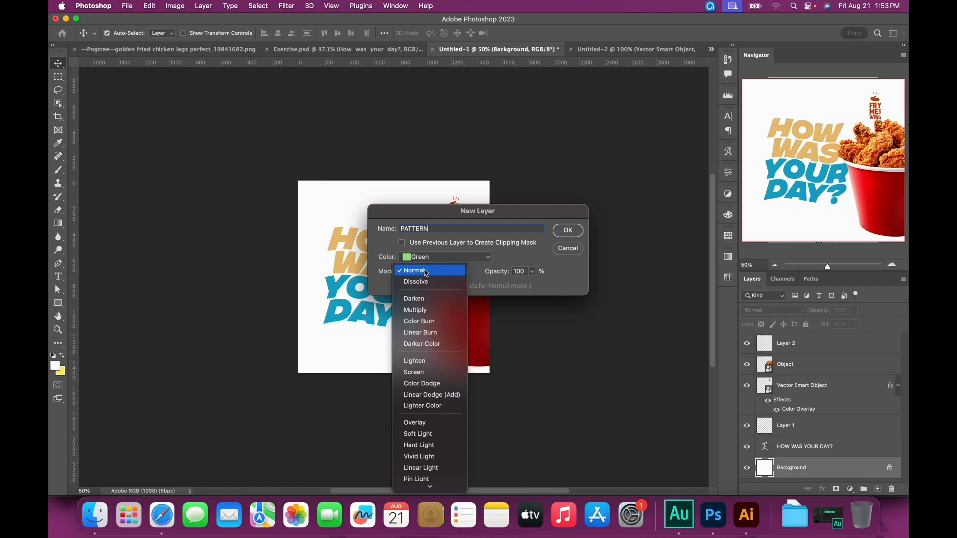
pyautogui.click(415, 422)
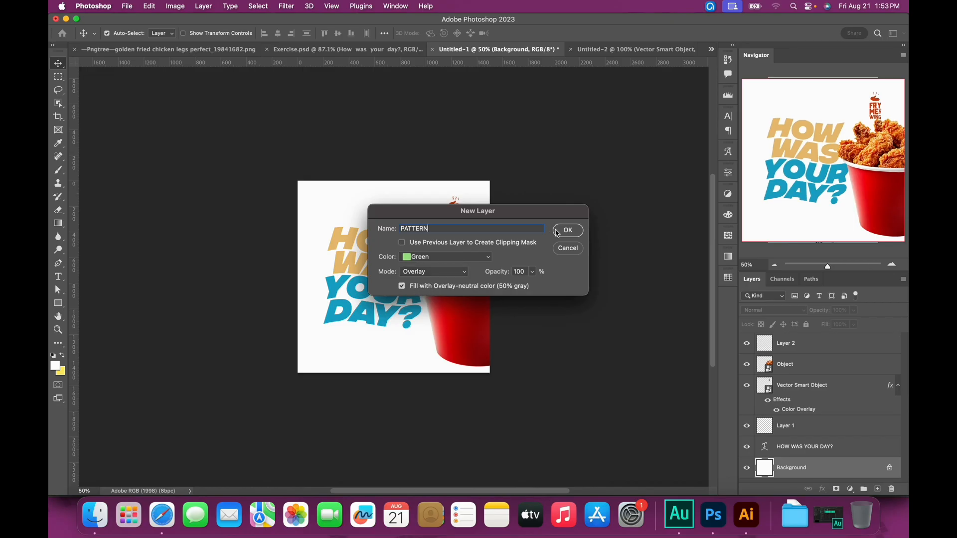
pyautogui.click(575, 237)
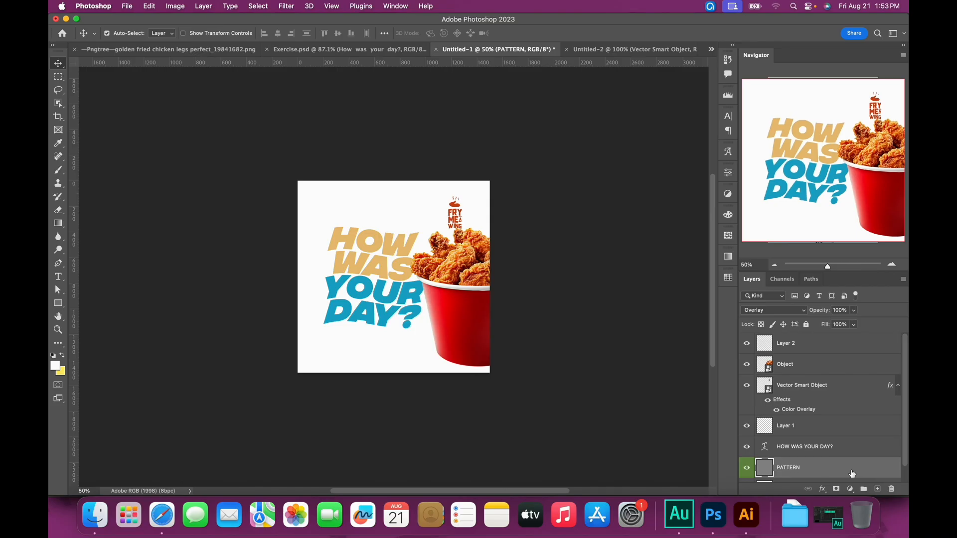
# Add a Pattern Overlay to the PATTERN layer using the newly defined FRY ME A WING logo pattern
pyautogui.doubleClick(852, 474)
pyautogui.click(583, 422)
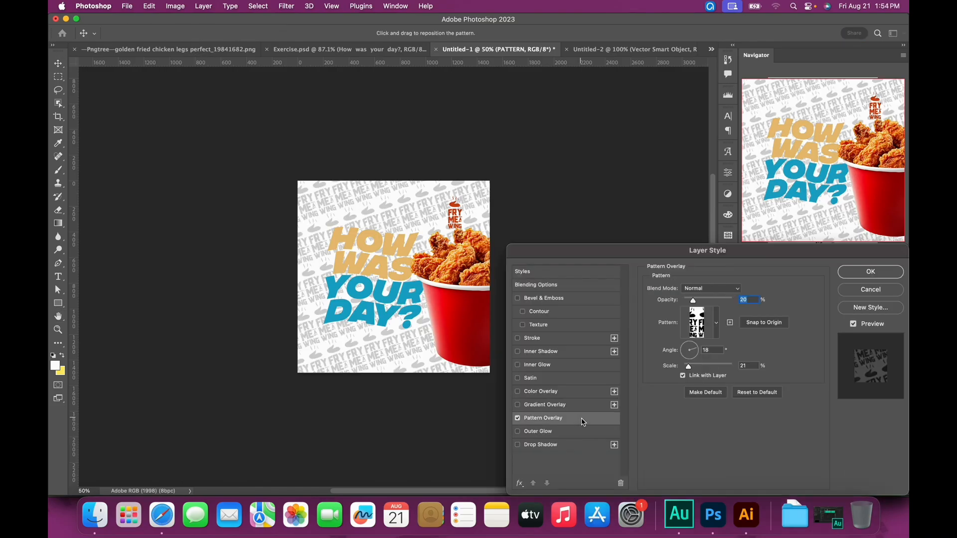
pyautogui.click(717, 324)
pyautogui.click(730, 412)
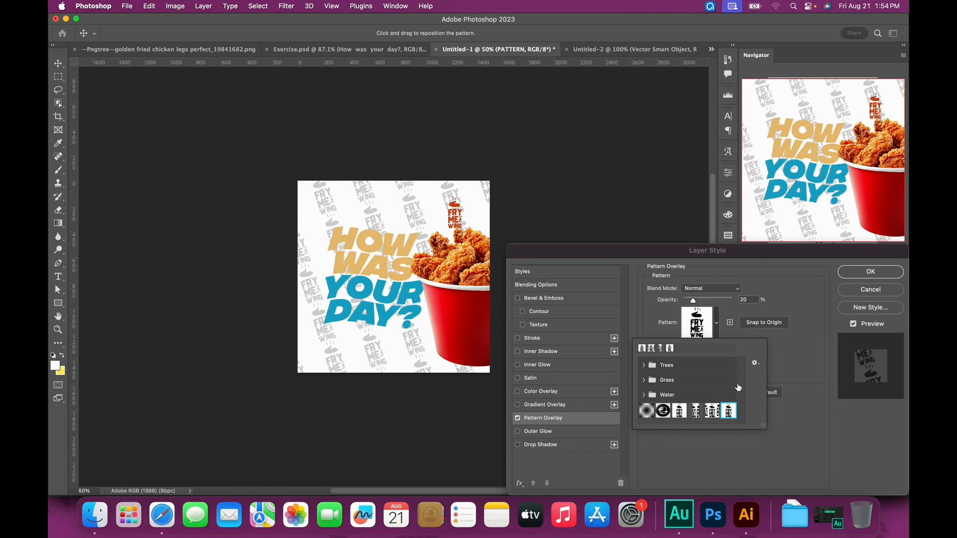
pyautogui.click(792, 367)
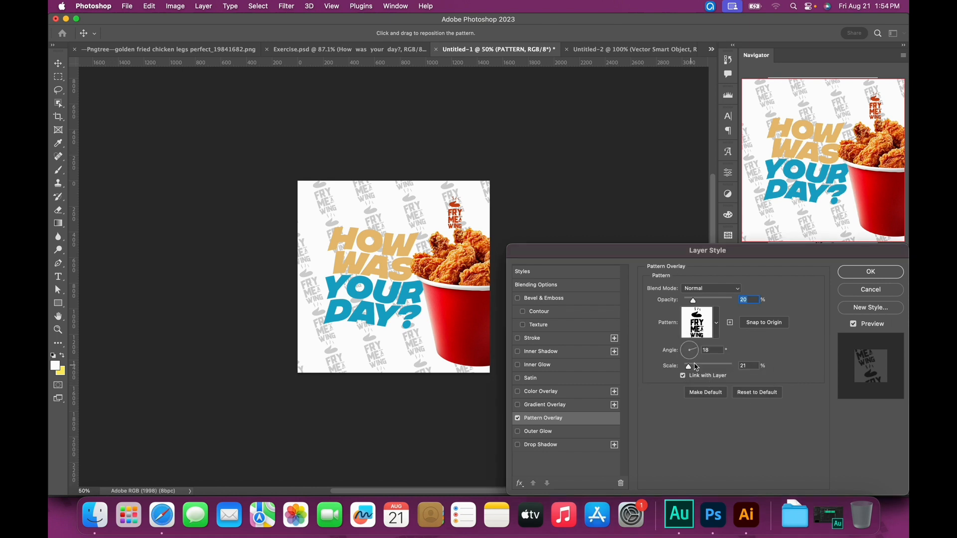
# Set the pattern overlay's angle to 39° and its scale to 13%
pyautogui.click(692, 346)
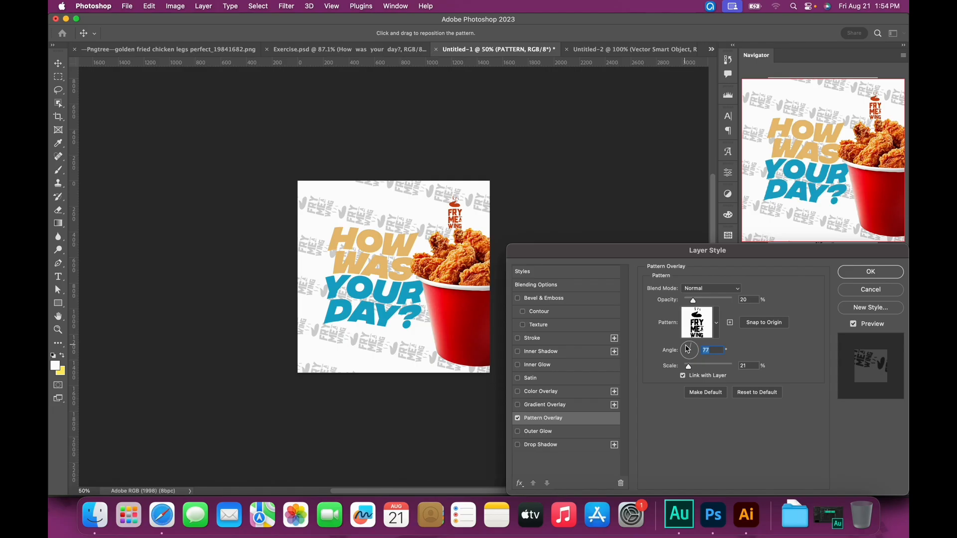
pyautogui.click(688, 349)
pyautogui.click(690, 348)
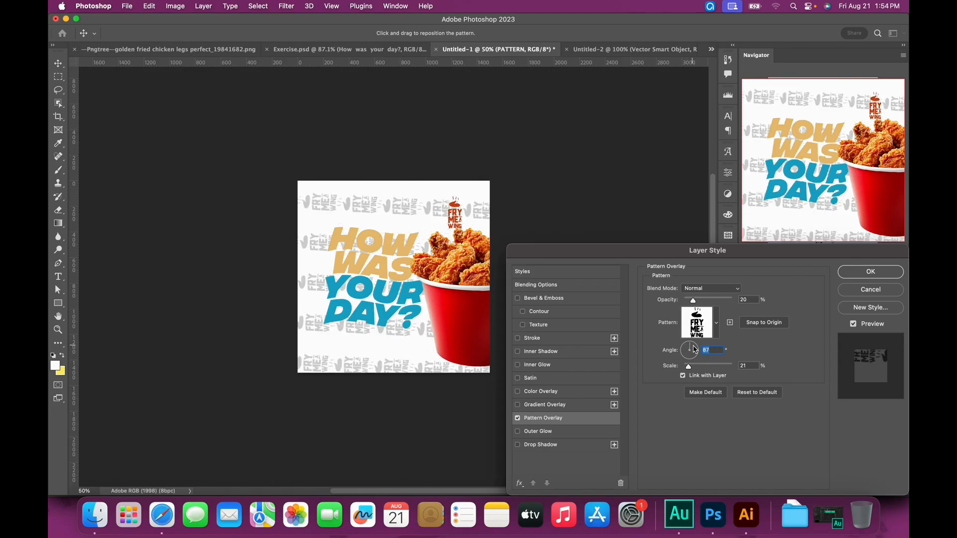
pyautogui.click(697, 350)
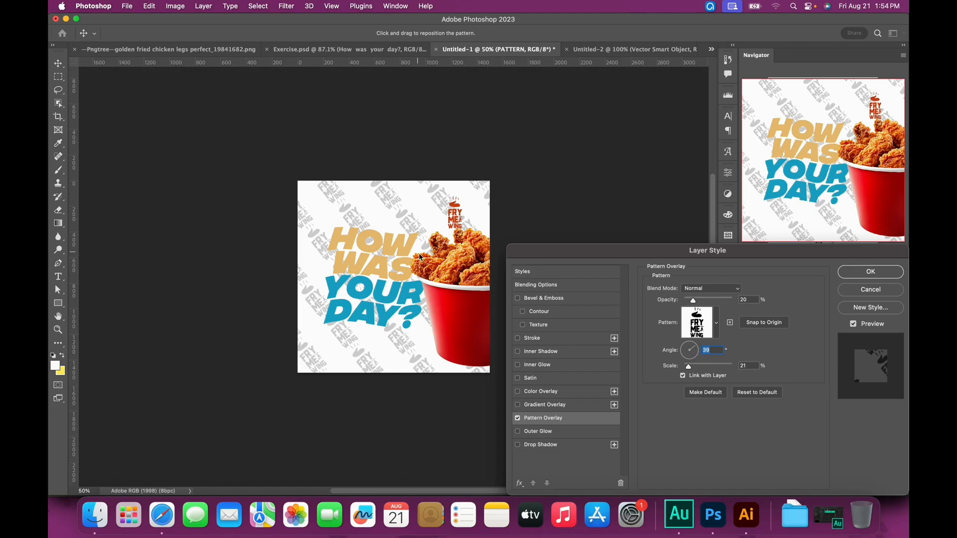
pyautogui.click(700, 367)
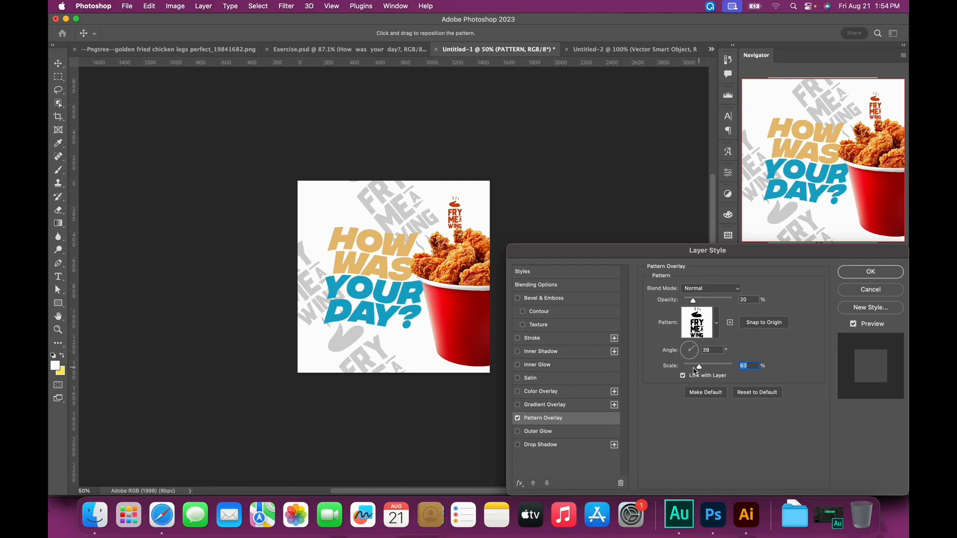
pyautogui.moveTo(691, 369); pyautogui.dragTo(689, 369)
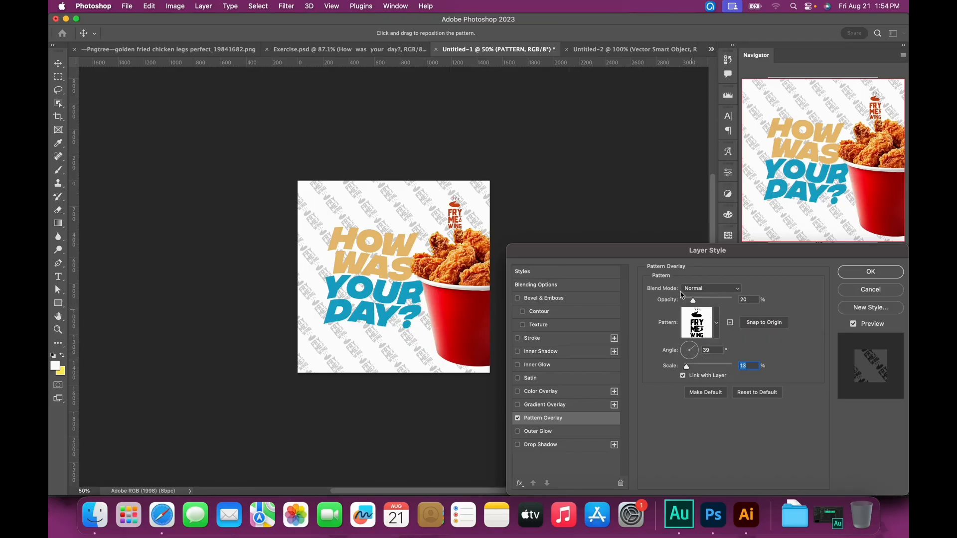
# Set the pattern overlay's opacity to 13% and apply the layer style
pyautogui.moveTo(692, 300); pyautogui.dragTo(754, 304)
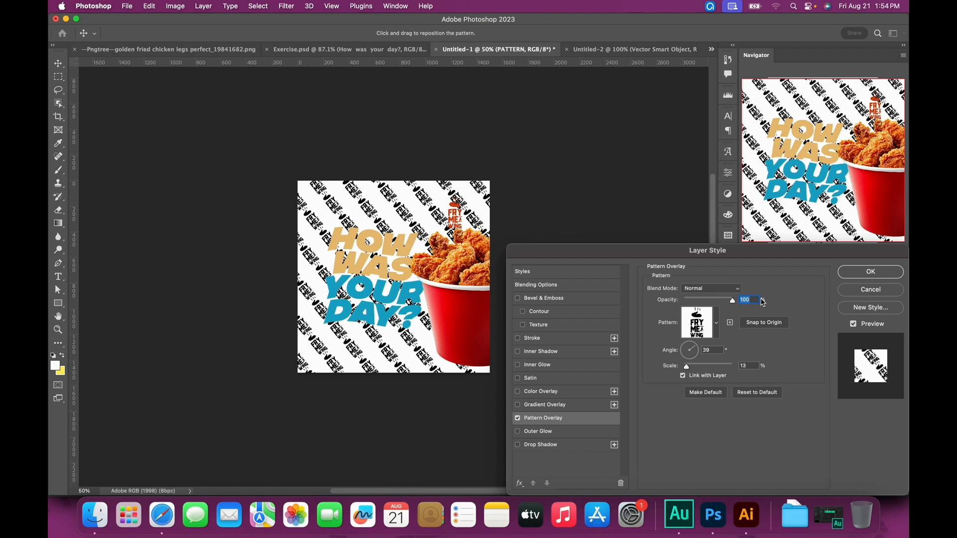
pyautogui.click(692, 301)
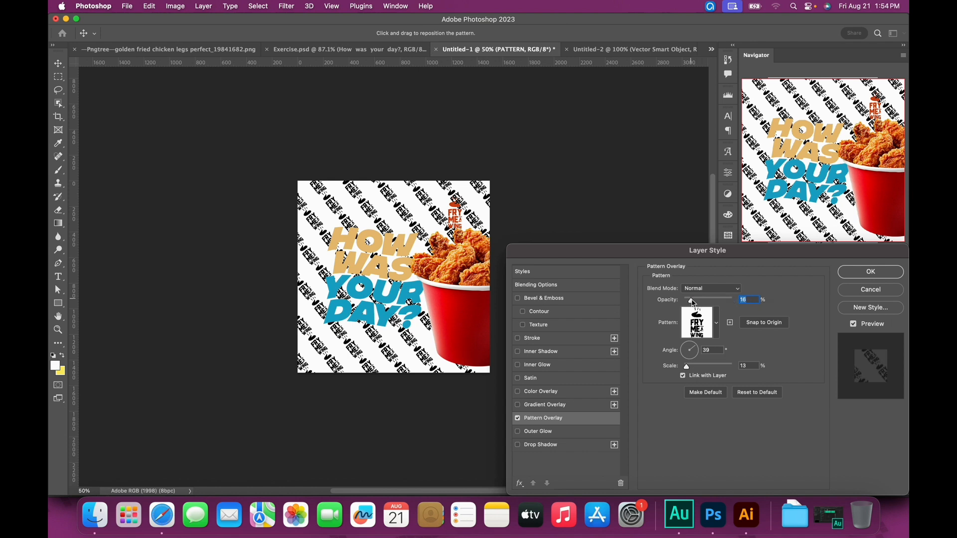
pyautogui.moveTo(694, 303); pyautogui.dragTo(691, 302)
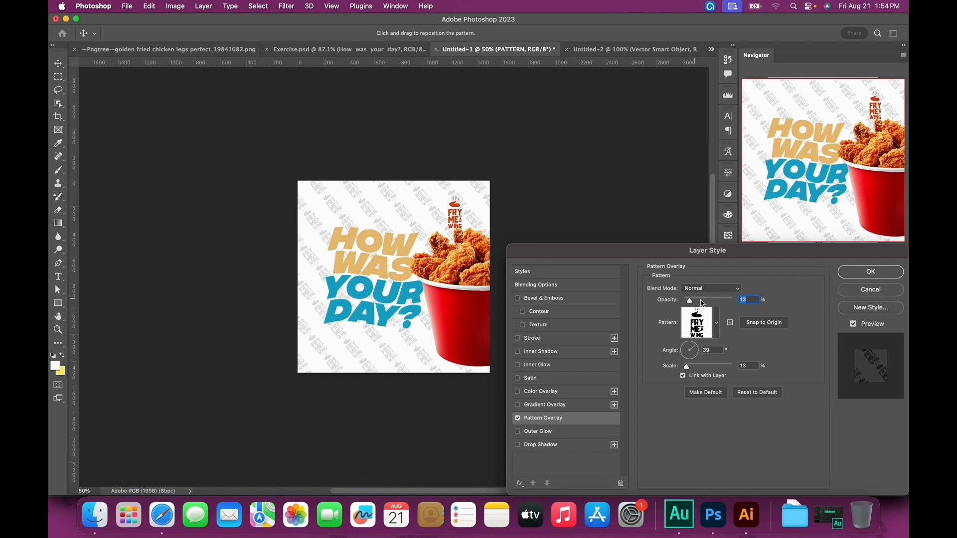
pyautogui.click(870, 274)
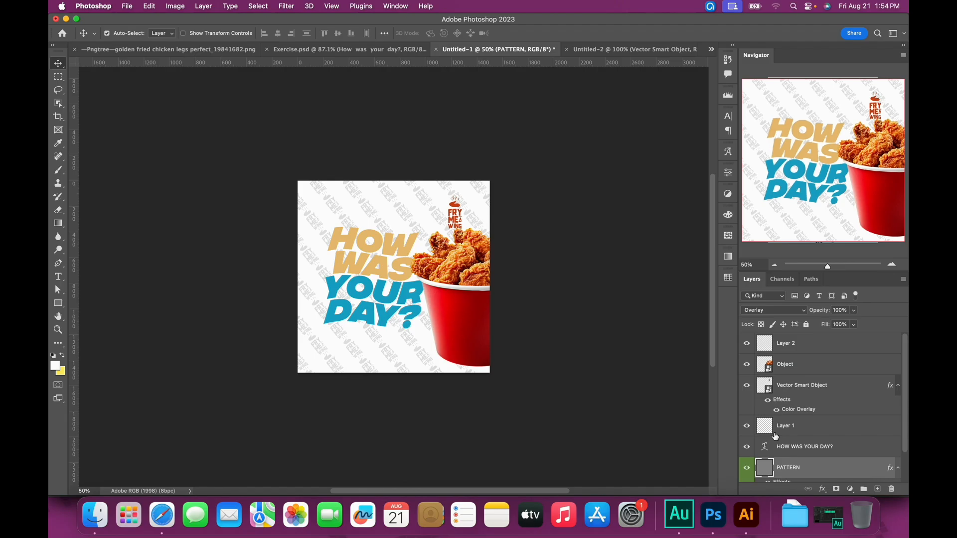
# Compare the flyer at 100% magnification with the PATTERN layer hidden and shown
pyautogui.press('super+equal')
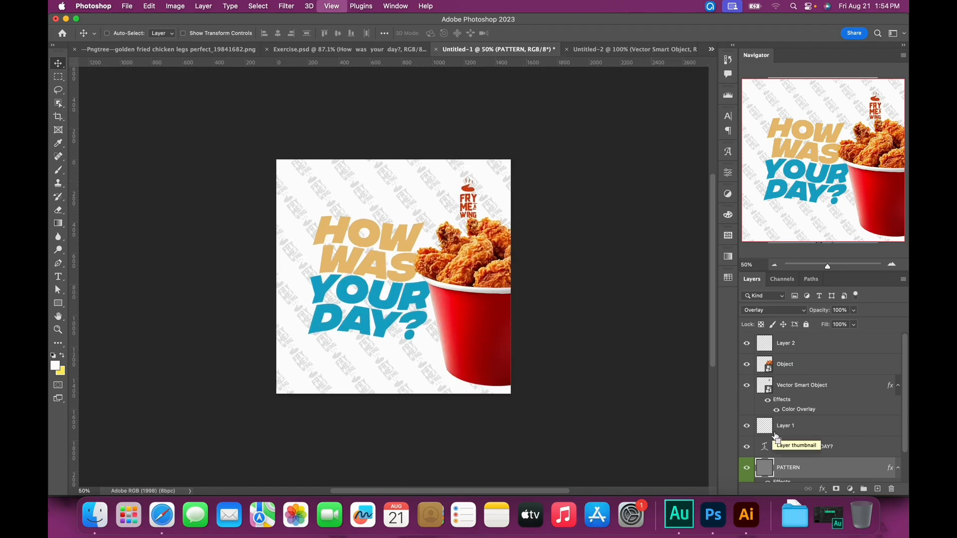
pyautogui.press('super+equal')
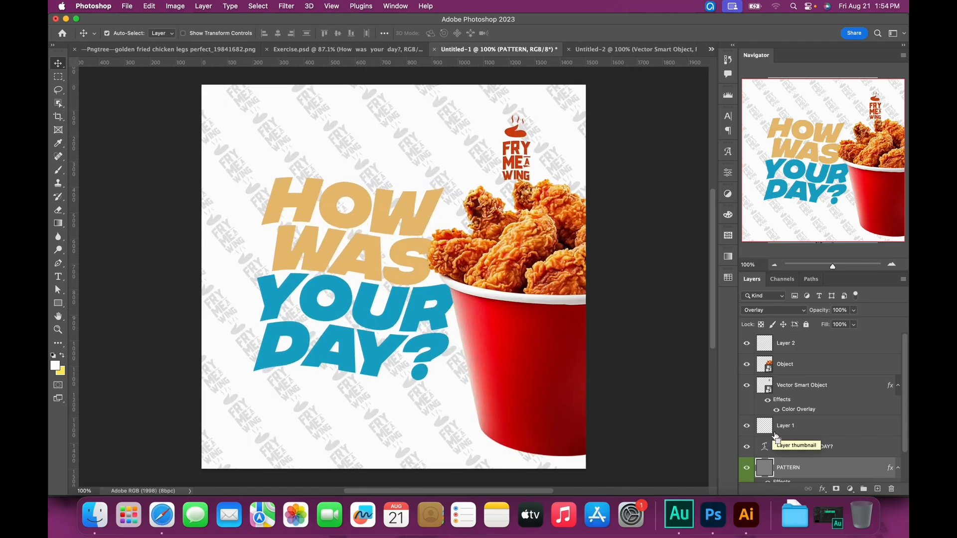
pyautogui.click(749, 470)
pyautogui.click(749, 470)
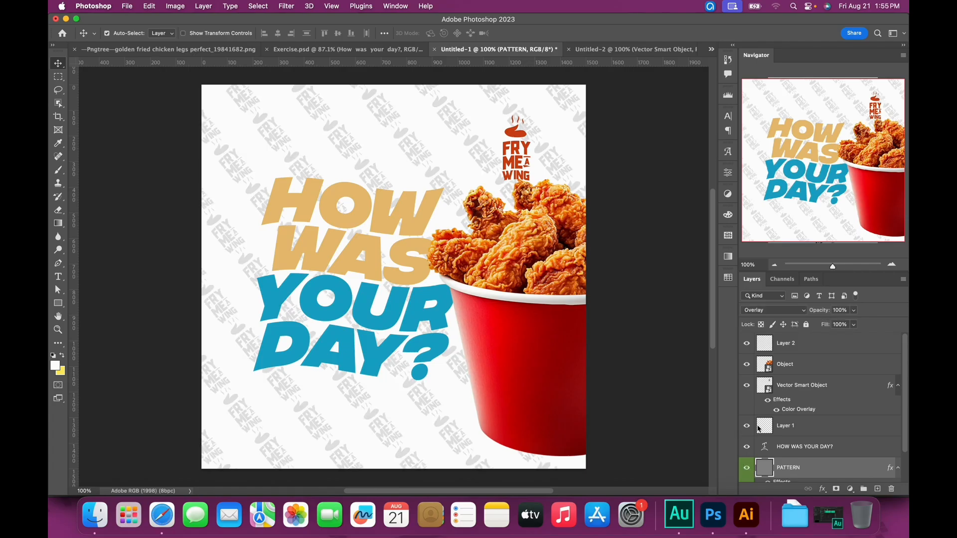
# Raise the PATTERN layer's Pattern Overlay opacity to 100% and add an empty layer above PATTERN
pyautogui.scroll(-2, 760, 428)
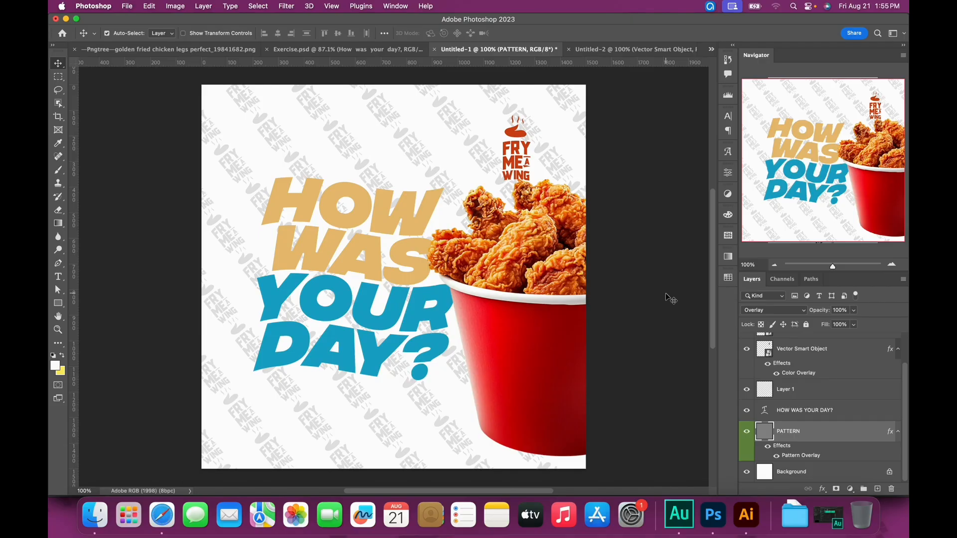
pyautogui.doubleClick(803, 456)
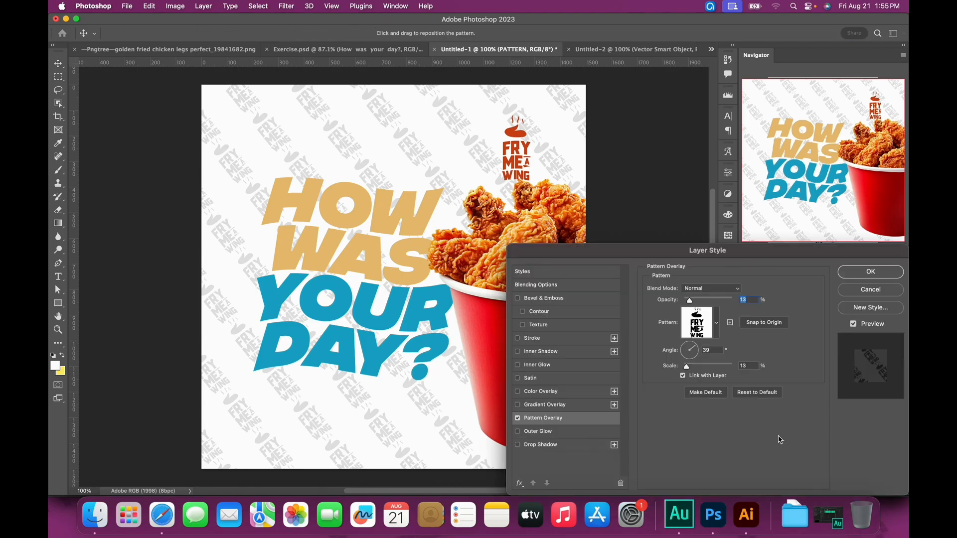
pyautogui.moveTo(704, 302); pyautogui.dragTo(734, 300)
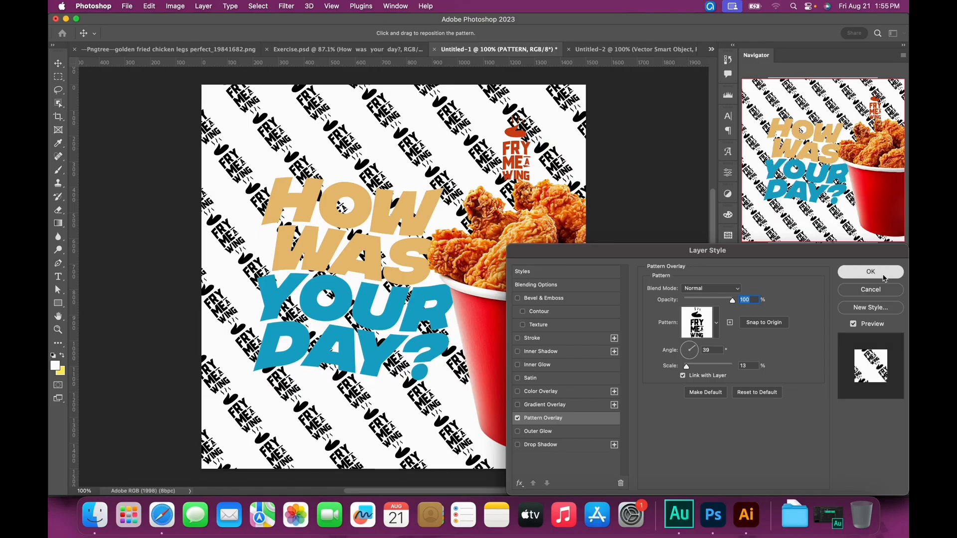
pyautogui.press('Return')
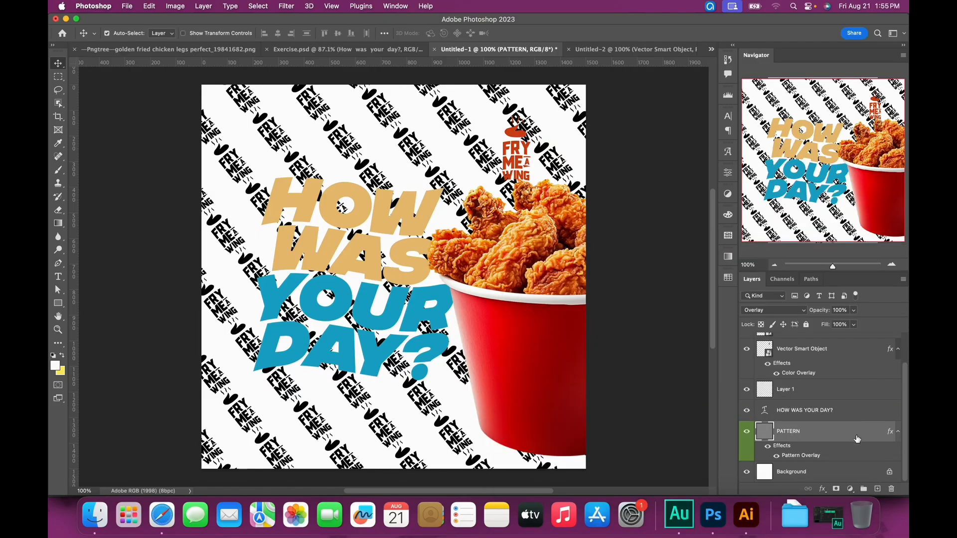
pyautogui.click(877, 489)
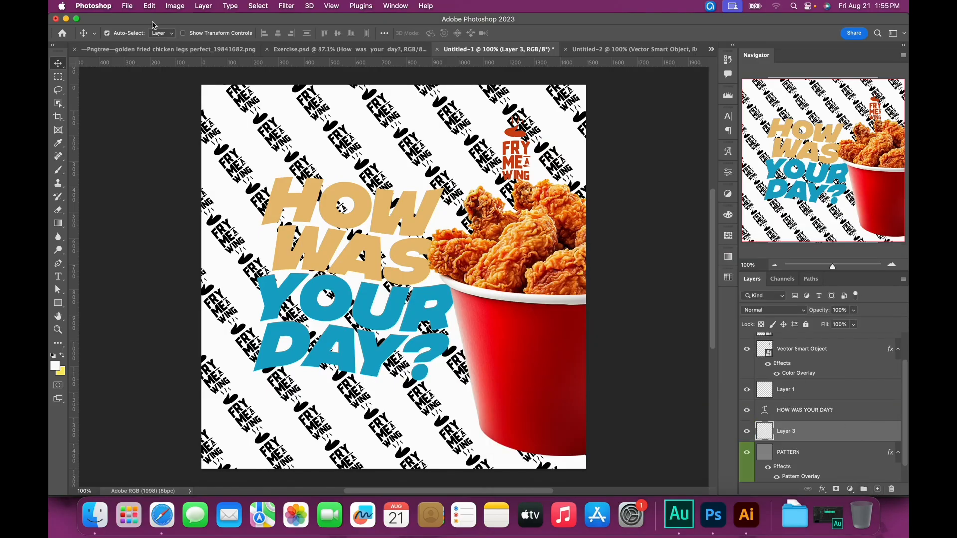
pyautogui.click(808, 457)
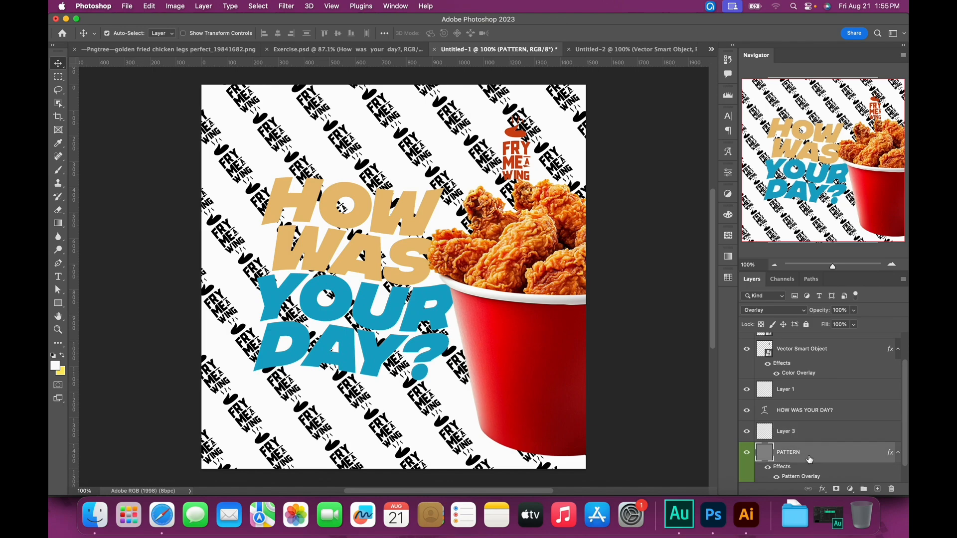
pyautogui.click(179, 7)
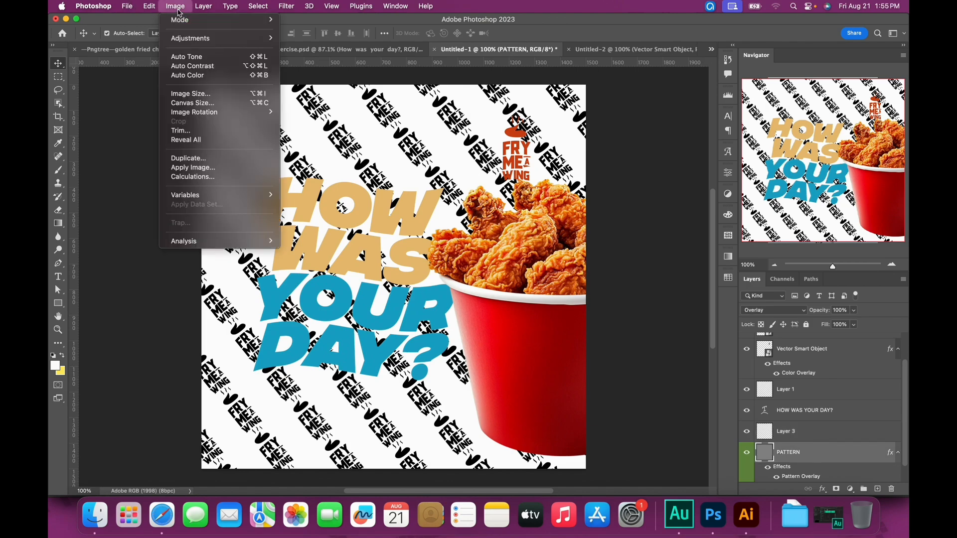
pyautogui.moveTo(252, 7)
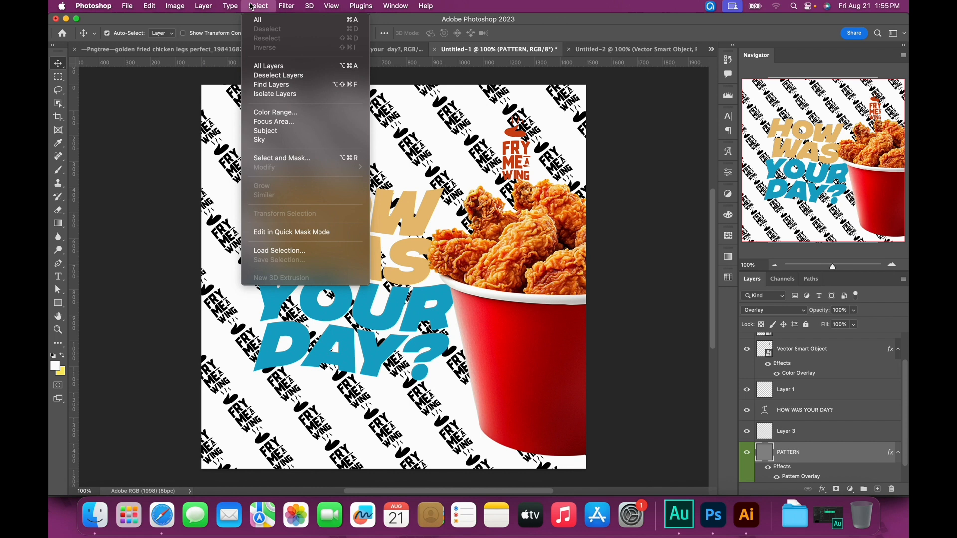
pyautogui.click(275, 113)
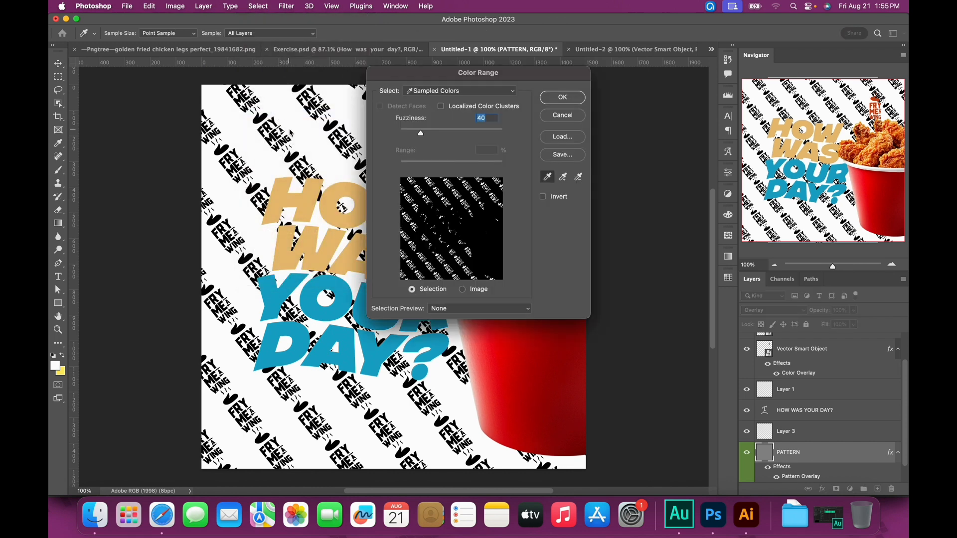
pyautogui.click(296, 91)
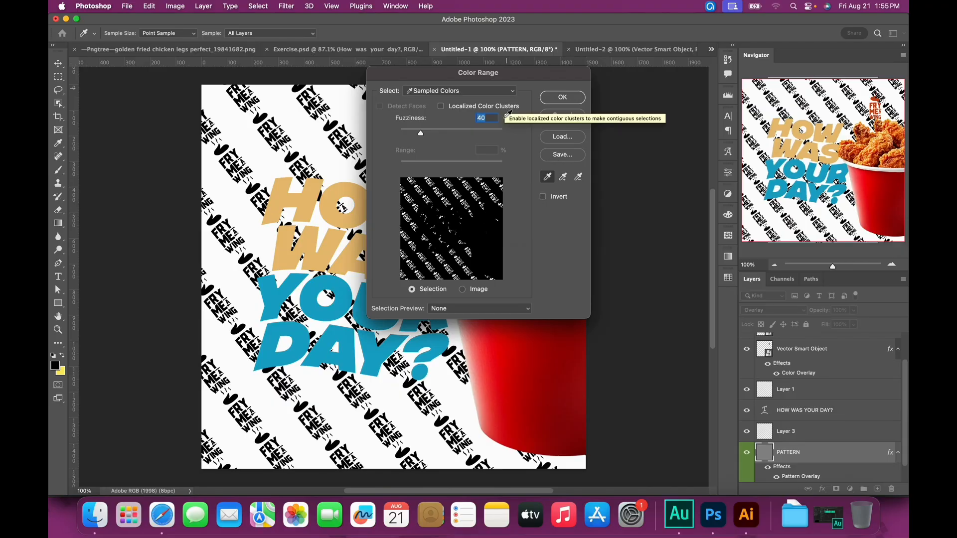
pyautogui.click(559, 120)
# Hide the chicken bucket, the HOW WAS YOUR DAY? headline and the reddish brown logo layers
pyautogui.click(550, 308)
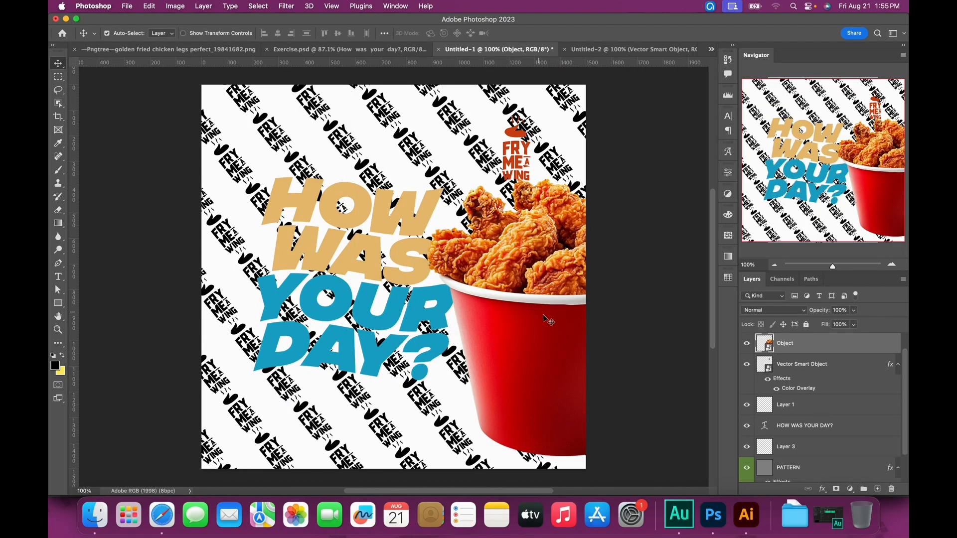
pyautogui.click(746, 343)
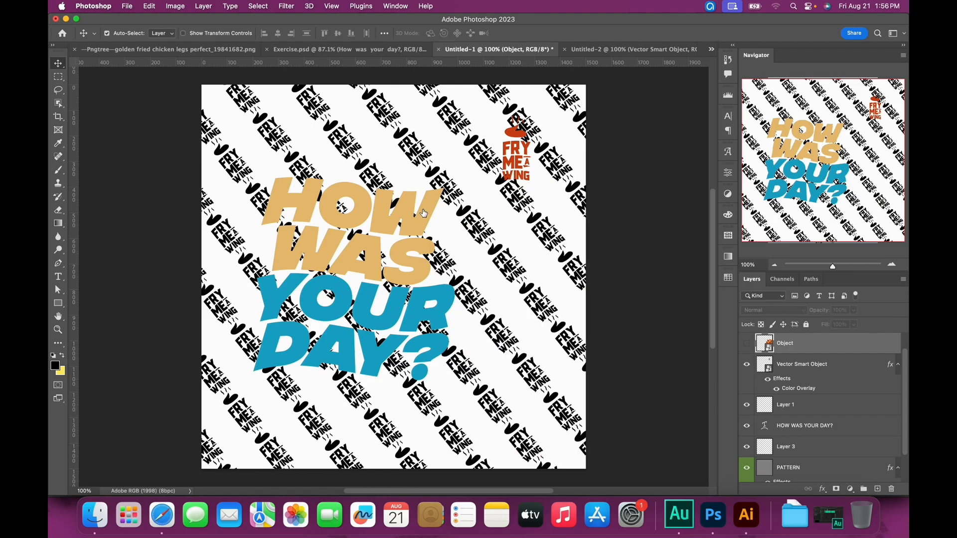
pyautogui.click(426, 216)
pyautogui.click(746, 426)
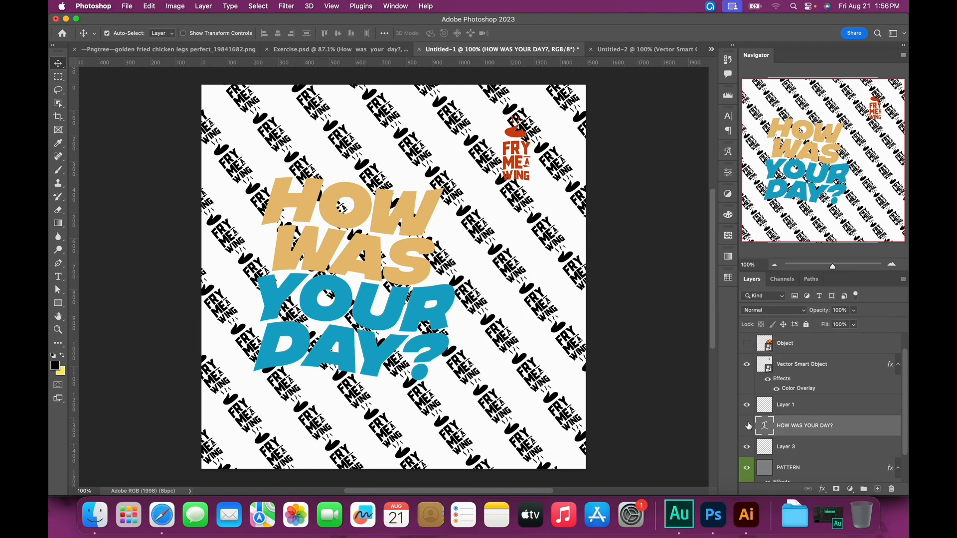
pyautogui.click(519, 137)
pyautogui.click(747, 365)
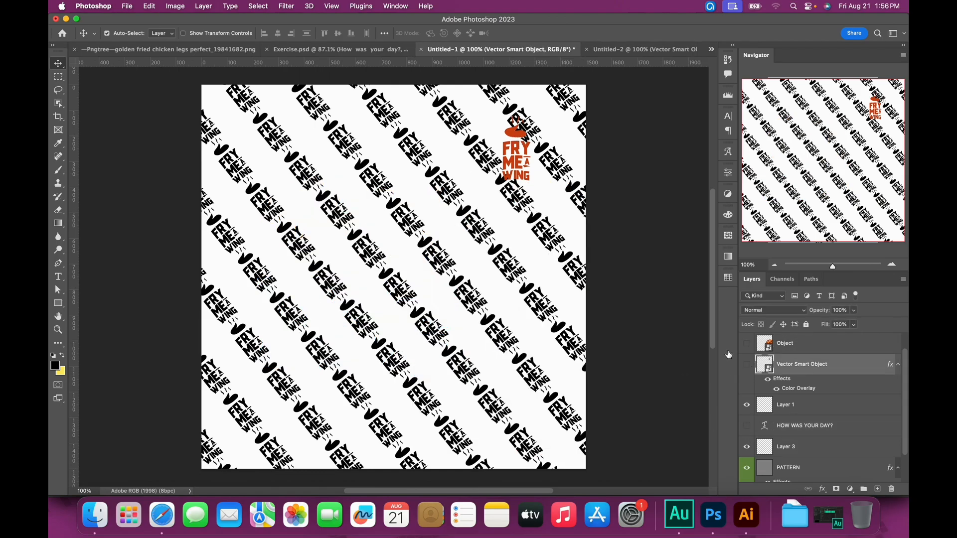
# With the PATTERN layer active, select the black logo artwork by Color Range with sampled colors and fuzziness 40
pyautogui.click(790, 460)
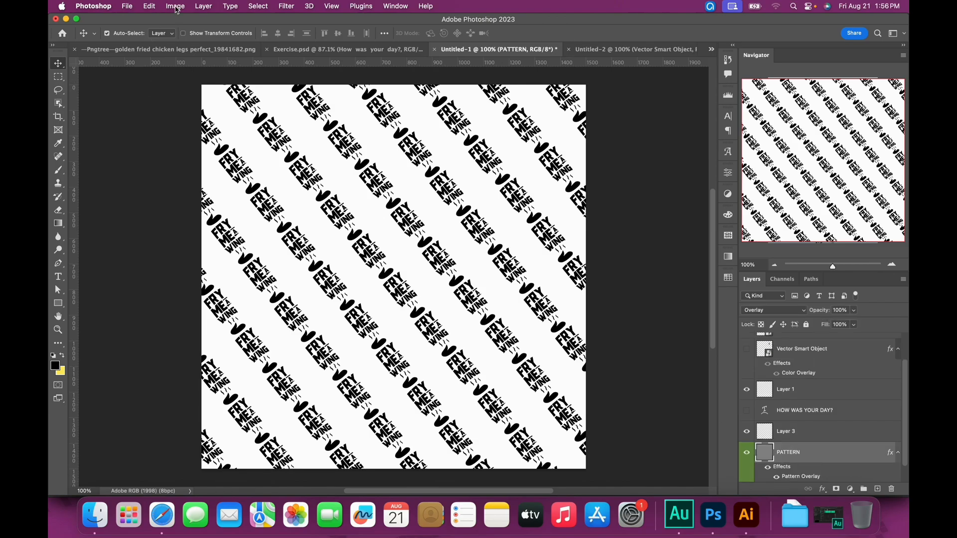
pyautogui.click(253, 12)
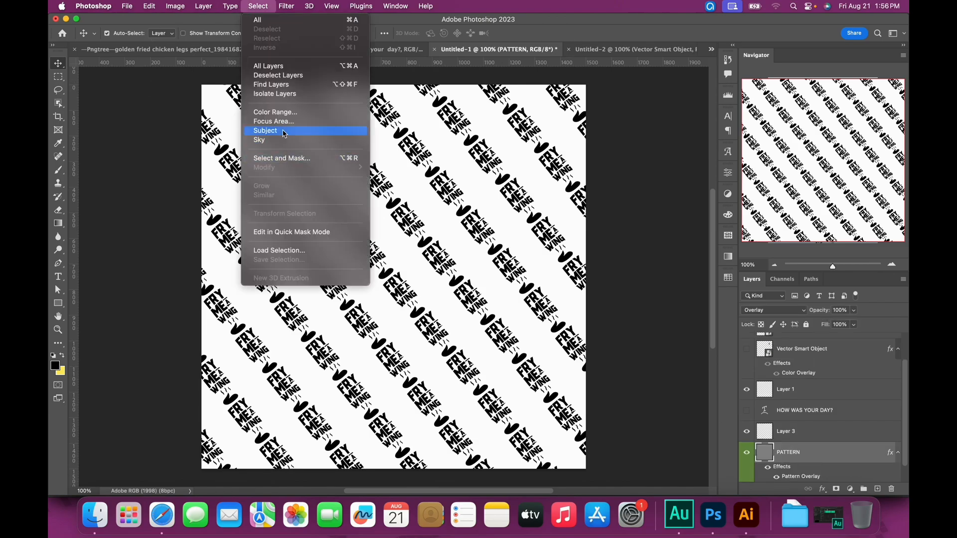
pyautogui.press('Up')
pyautogui.press('Up')
pyautogui.click(283, 113)
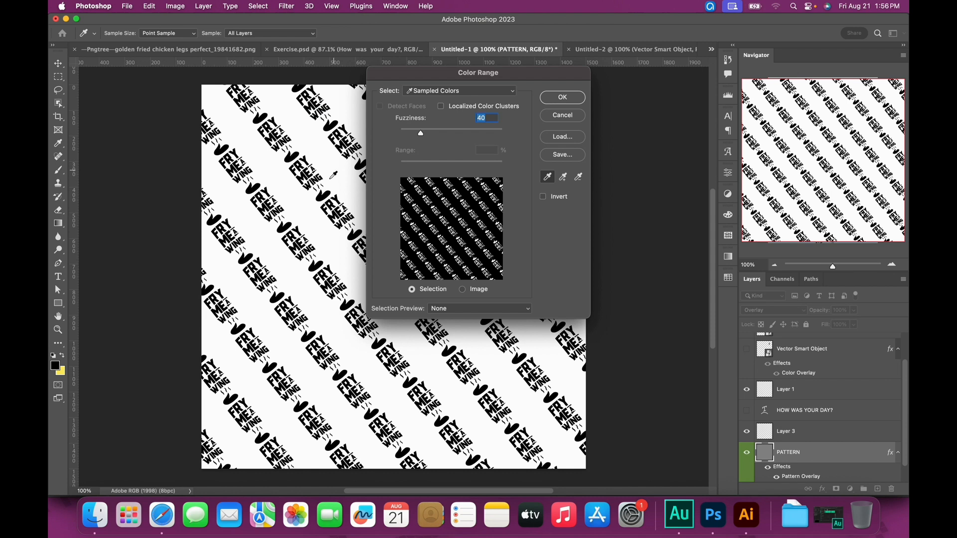
pyautogui.click(562, 97)
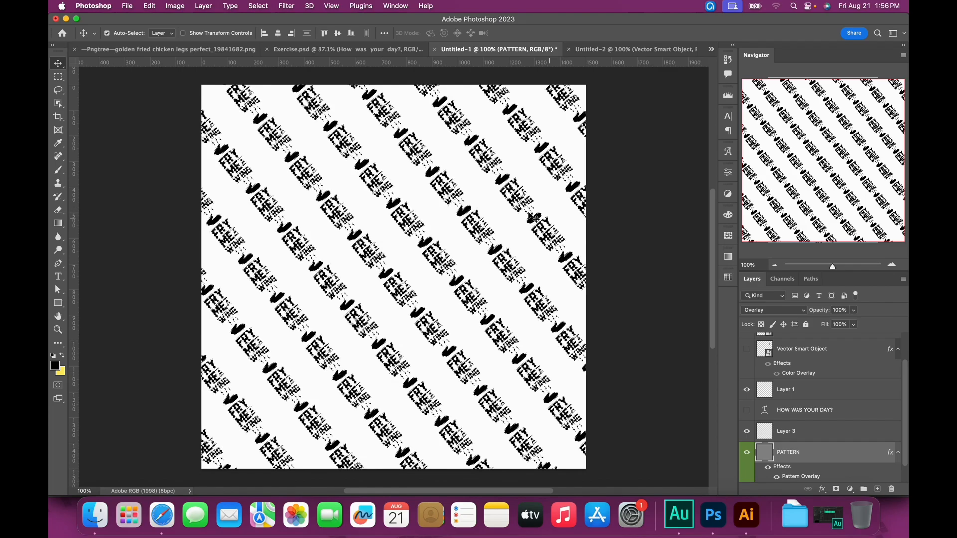
# Fill the logo selection with black on Layer 3, deselect it, and hide the PATTERN layer
pyautogui.click(825, 434)
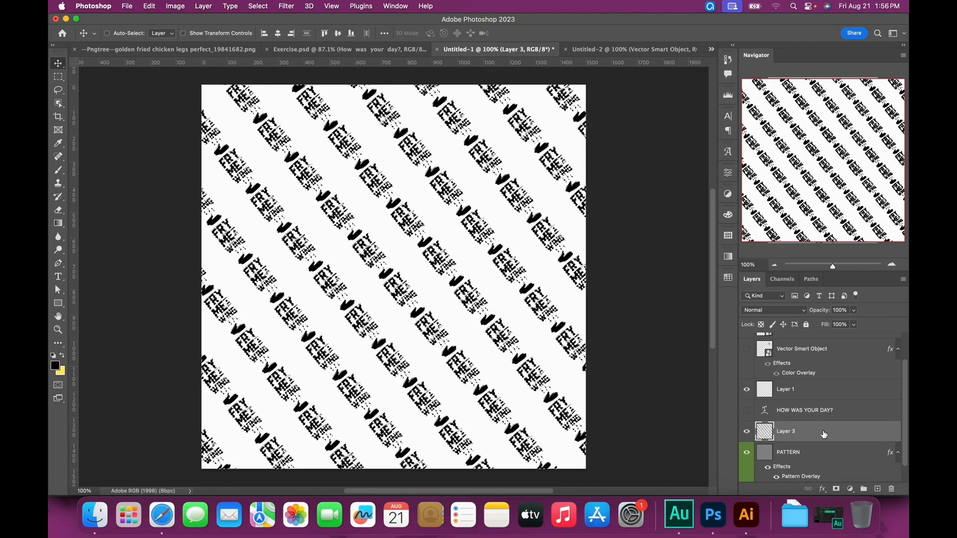
pyautogui.click(747, 453)
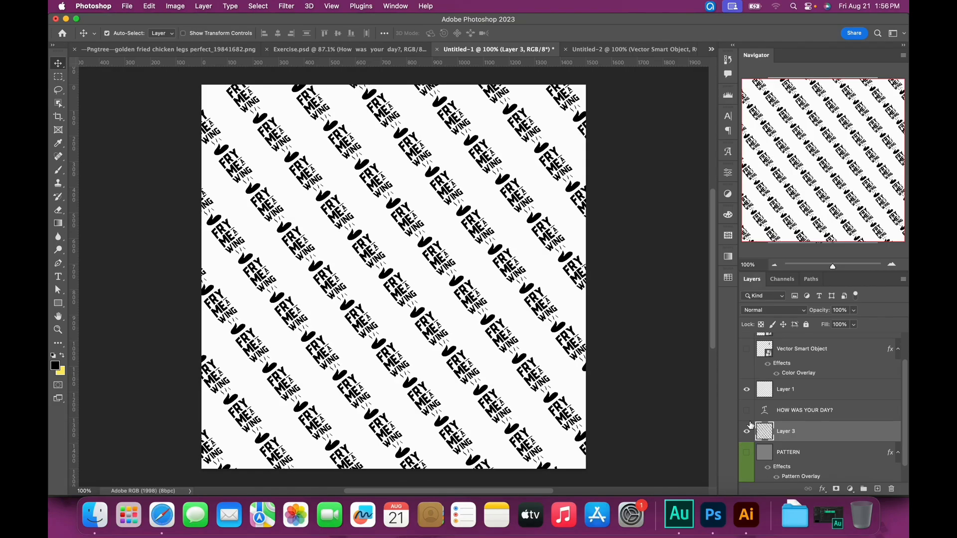
# Show the HOW WAS YOUR DAY? headline, the reddish brown logo and the chicken bucket again
pyautogui.click(746, 436)
pyautogui.click(747, 436)
pyautogui.scroll(1, 787, 431)
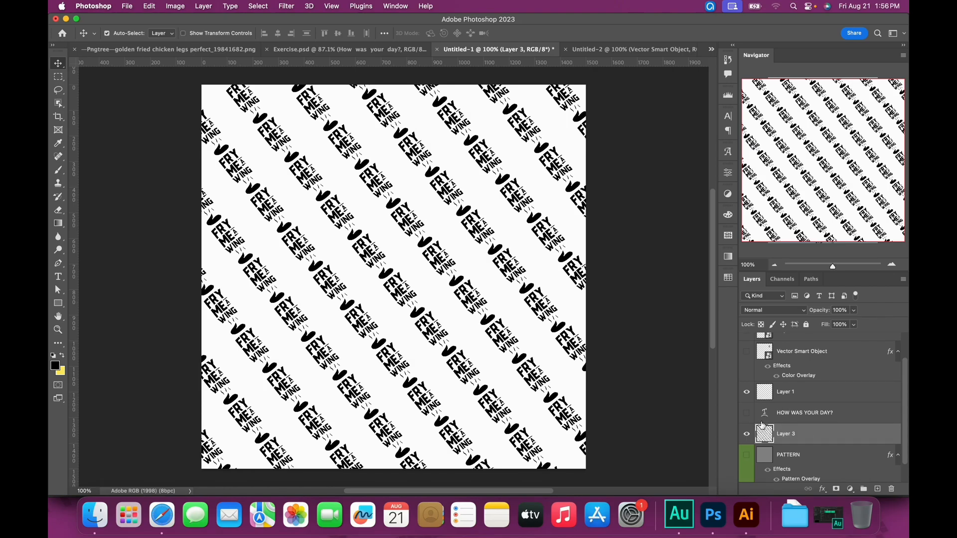
pyautogui.click(746, 413)
pyautogui.scroll(2, 747, 378)
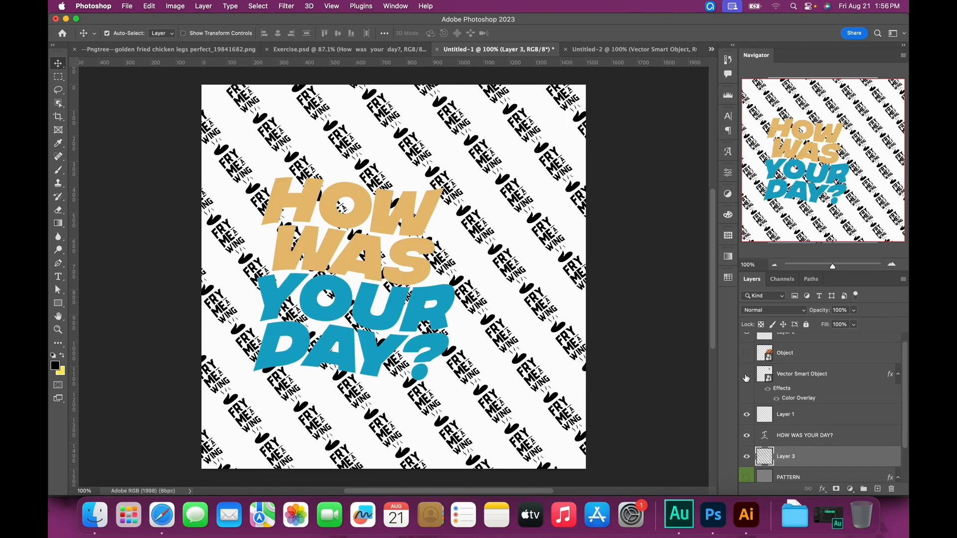
pyautogui.click(746, 374)
pyautogui.click(746, 354)
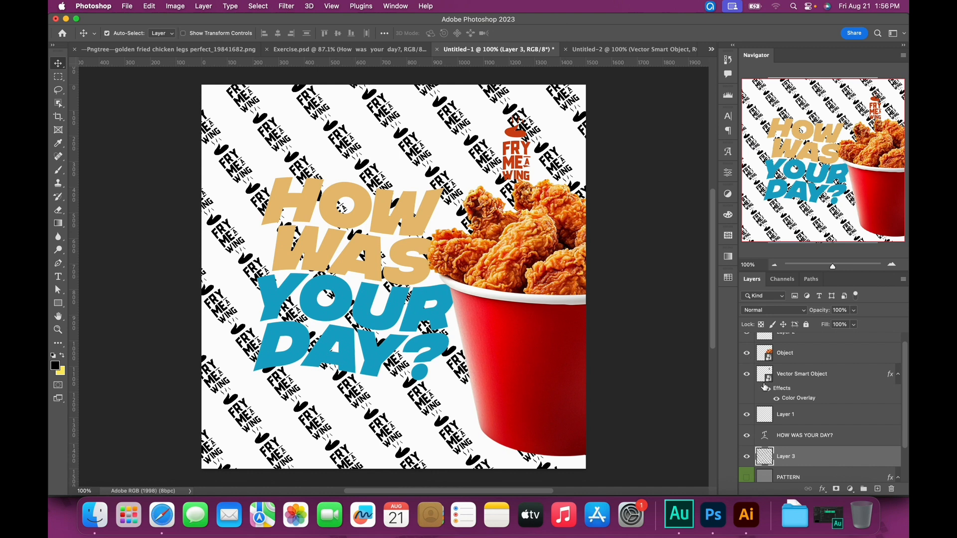
# Convert the Layer 3 logo pattern to a smart object and lower its fill to 17%
pyautogui.scroll(-2, 822, 423)
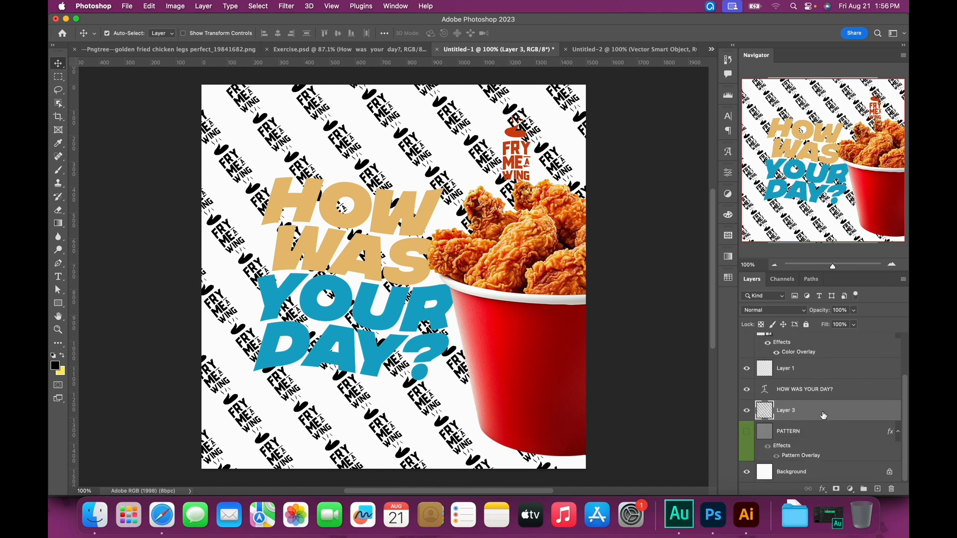
pyautogui.rightClick(823, 415)
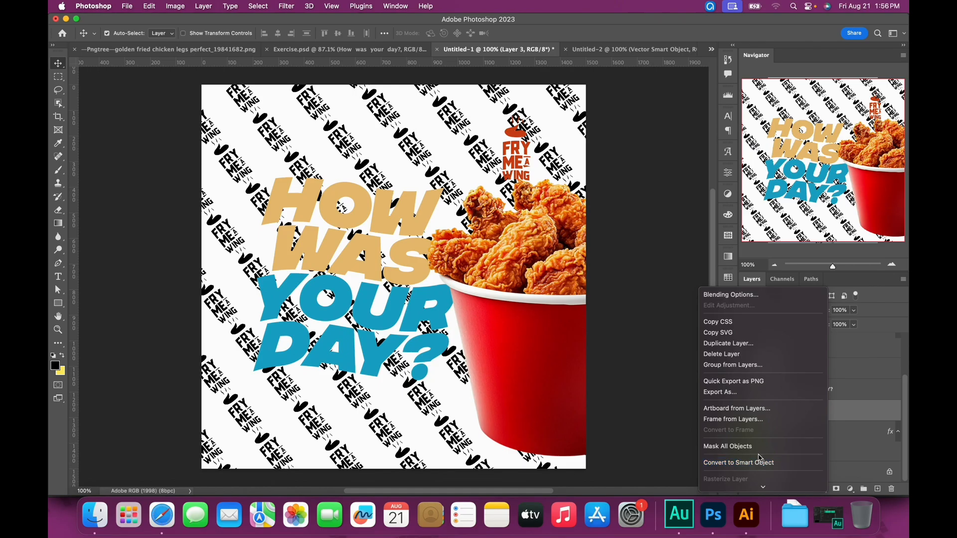
pyautogui.click(754, 463)
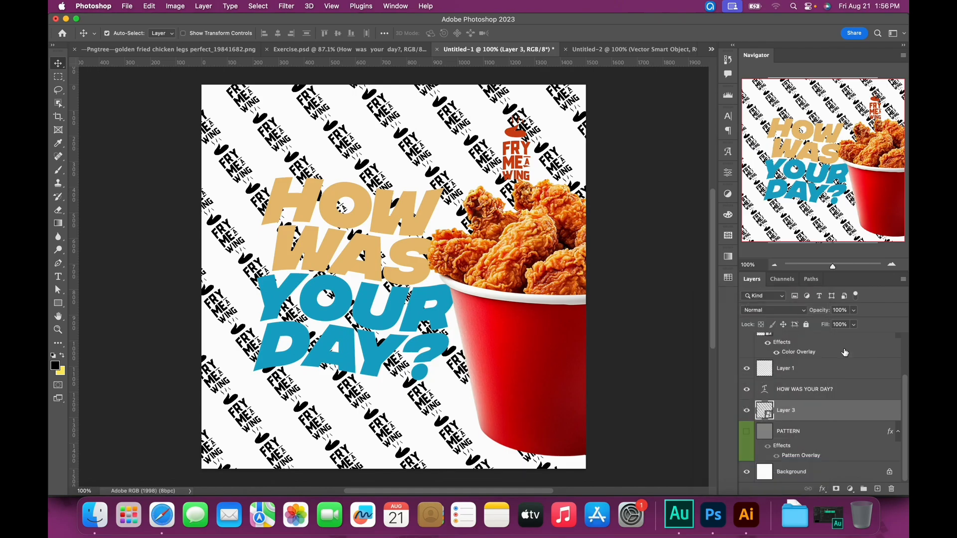
pyautogui.click(854, 326)
pyautogui.moveTo(857, 337); pyautogui.dragTo(818, 341)
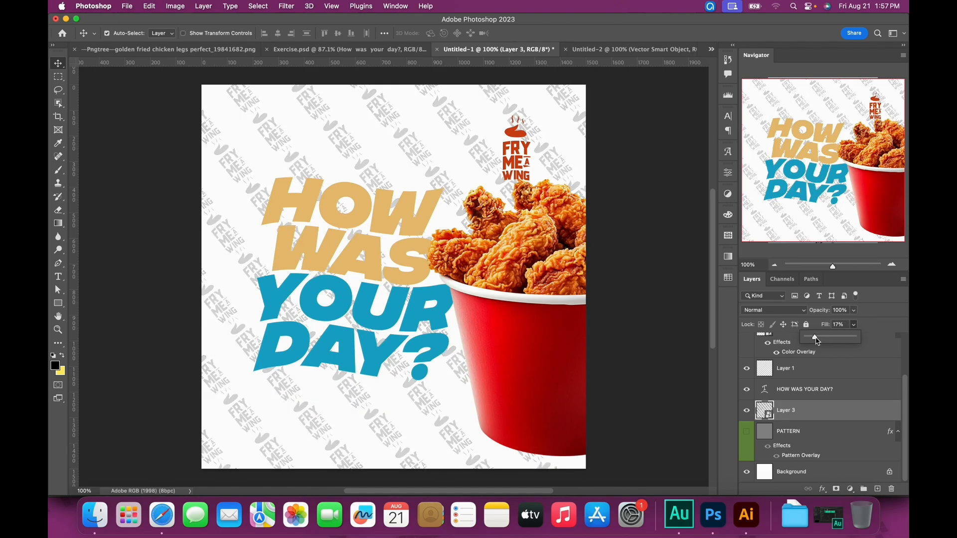
# Try a Flag warp on the Layer 3 logo pattern with a bend of about 18.7
pyautogui.click(823, 418)
pyautogui.press('super+t')
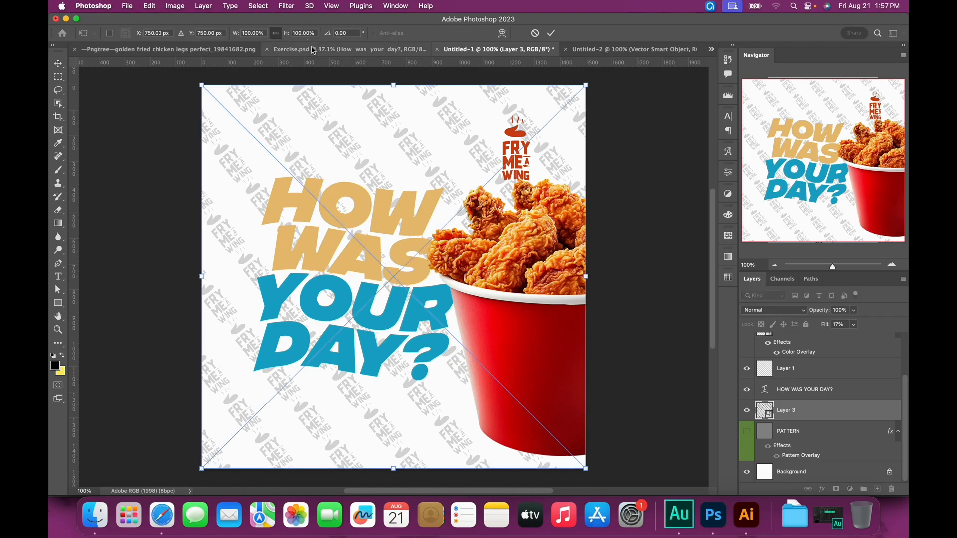
pyautogui.click(502, 33)
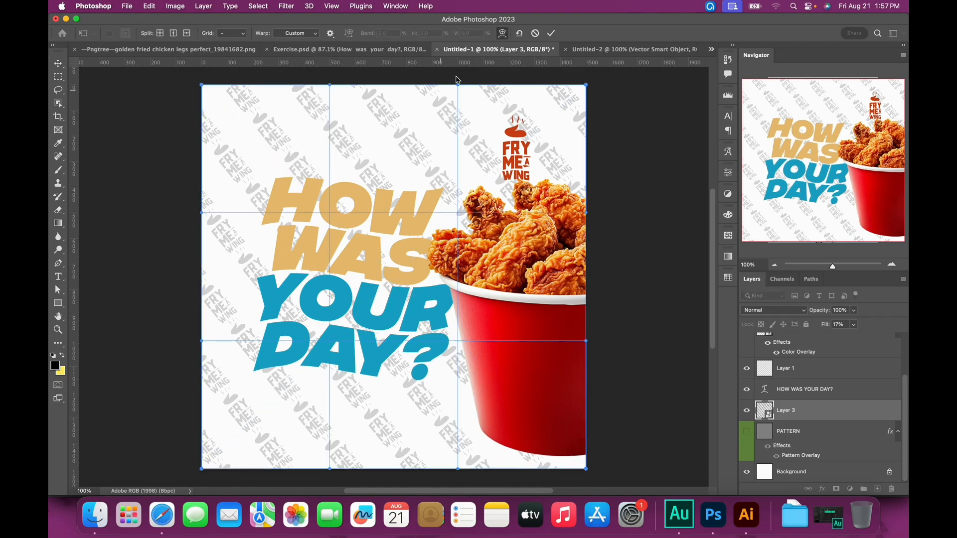
pyautogui.click(318, 35)
pyautogui.click(293, 133)
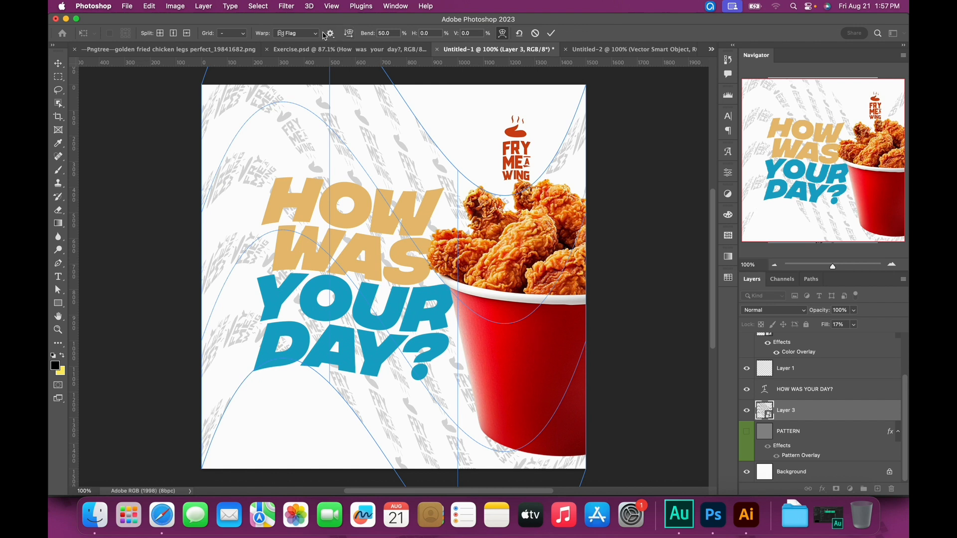
pyautogui.moveTo(367, 36); pyautogui.dragTo(352, 36)
pyautogui.press('super+minus')
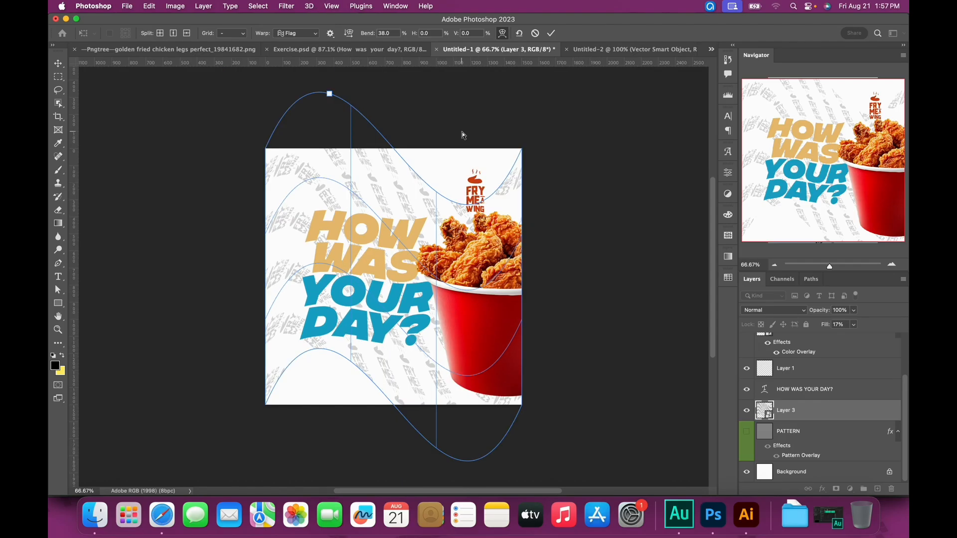
pyautogui.moveTo(330, 96); pyautogui.dragTo(317, 124)
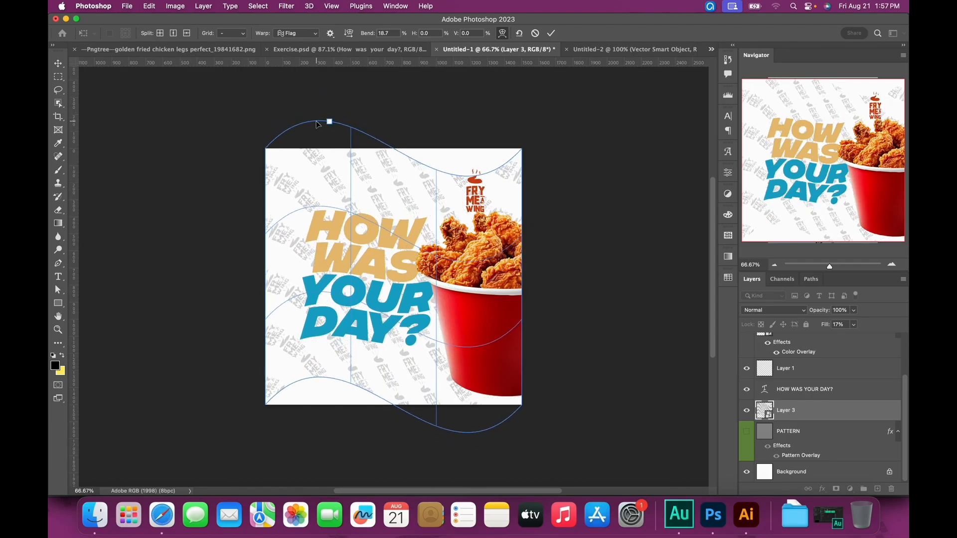
# Switch the pattern's warp style to Squeeze with a bend of about -75.8 and apply the transform
pyautogui.click(299, 33)
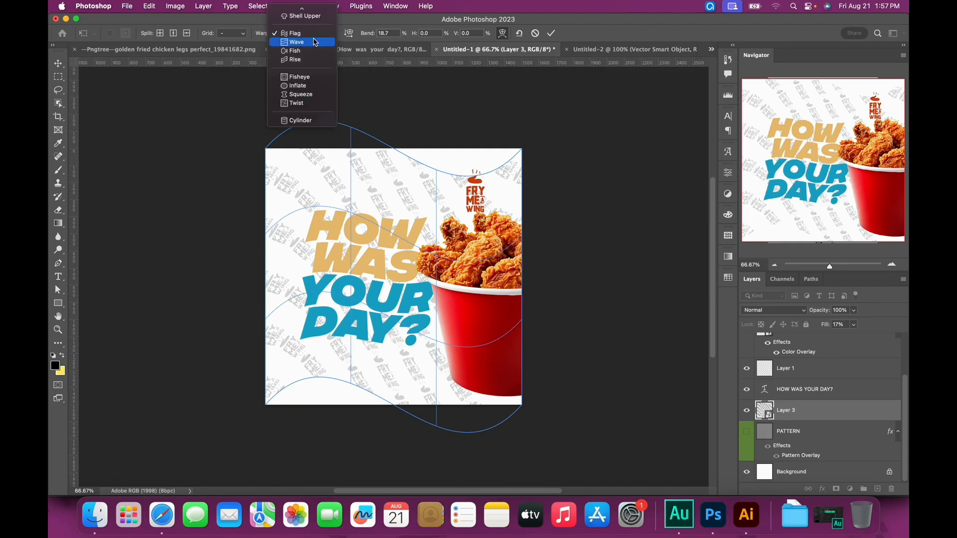
pyautogui.click(299, 94)
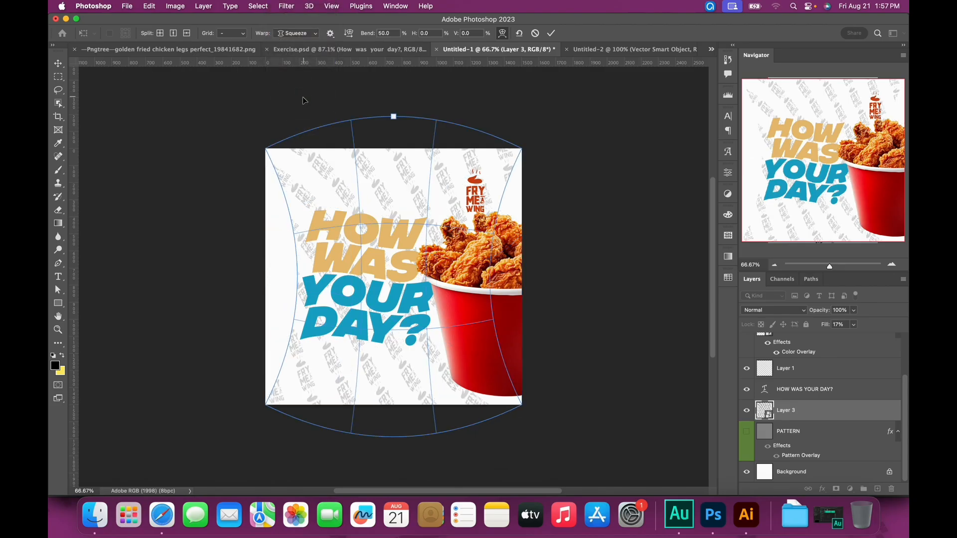
pyautogui.moveTo(393, 117); pyautogui.dragTo(388, 198)
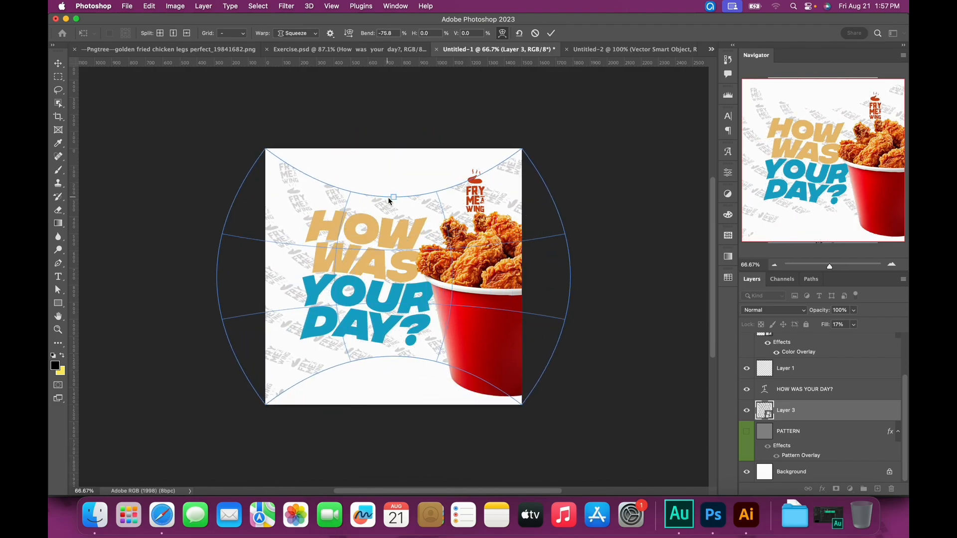
pyautogui.click(552, 34)
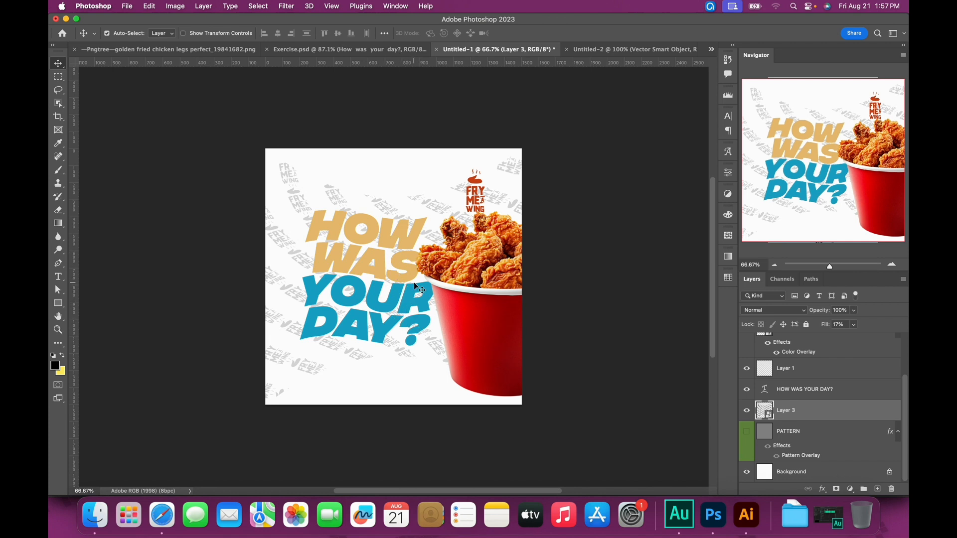
# Add an empty layer above Layer 1, activate the Rectangle tool and set the foreground color to white (ffffff)
pyautogui.click(478, 189)
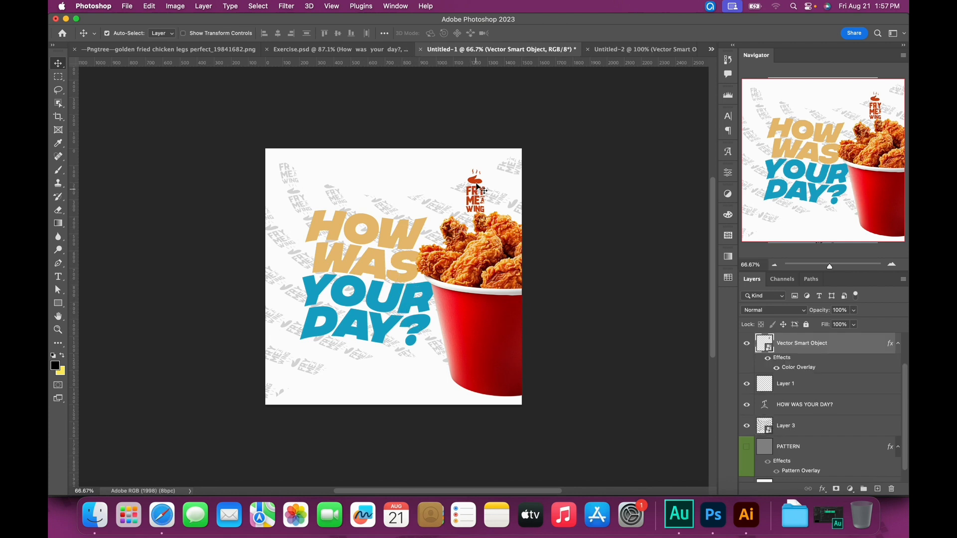
pyautogui.click(806, 390)
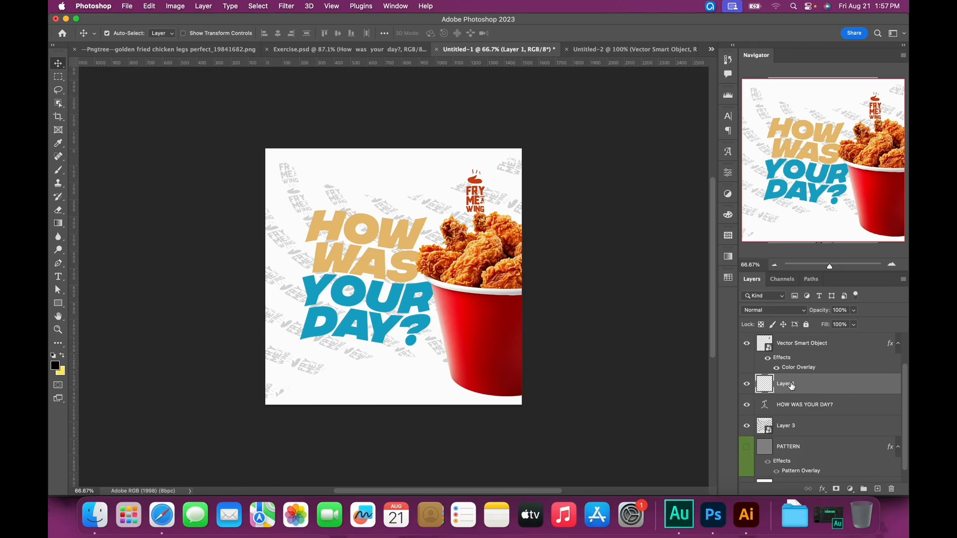
pyautogui.click(877, 489)
pyautogui.press('u')
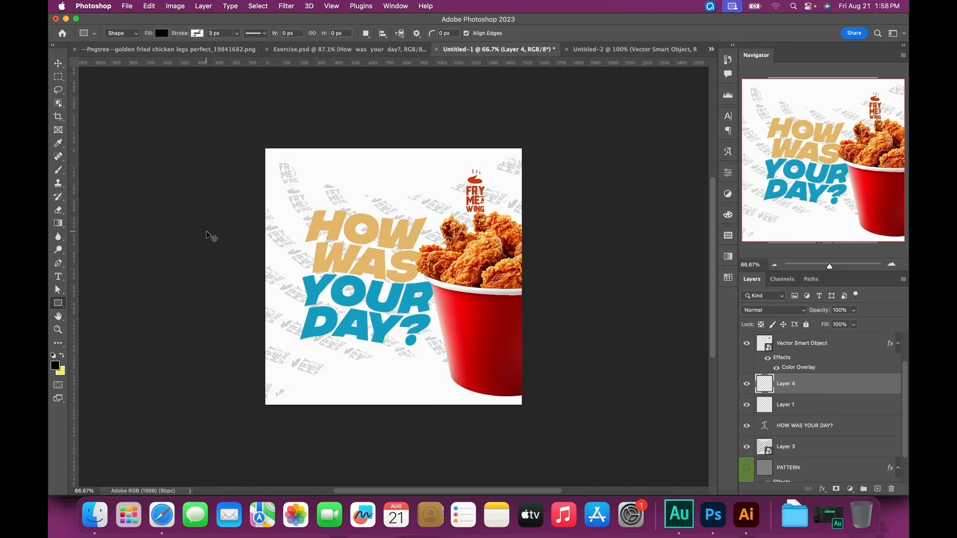
pyautogui.click(56, 368)
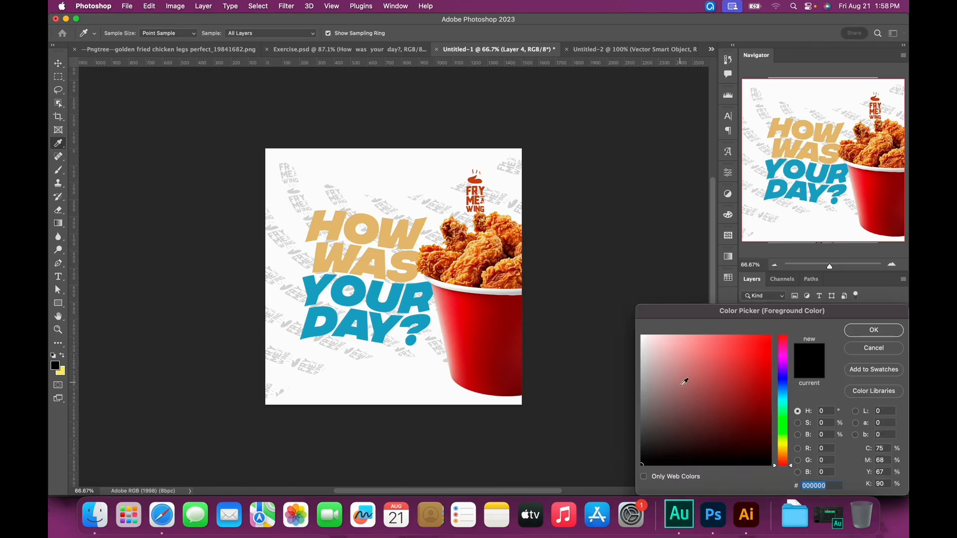
pyautogui.click(874, 330)
pyautogui.click(57, 371)
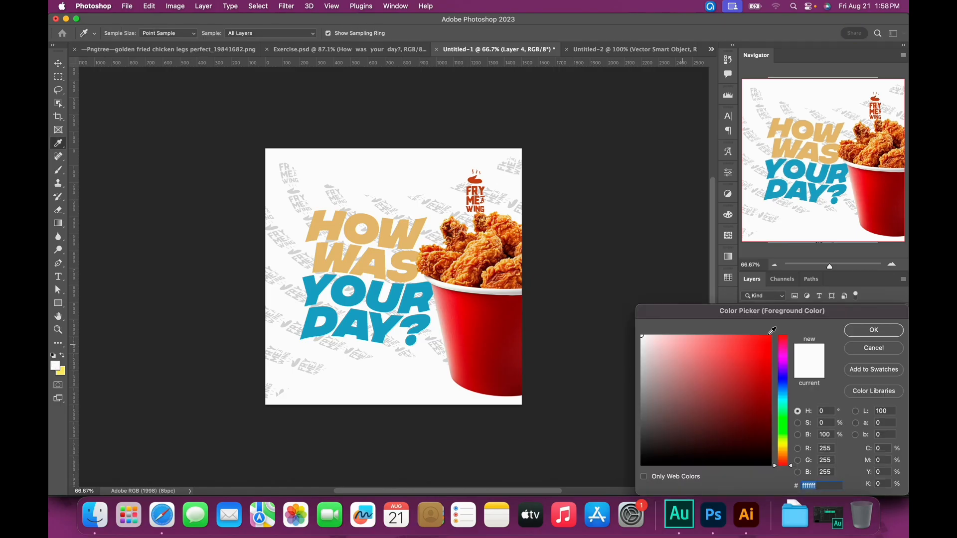
pyautogui.click(853, 330)
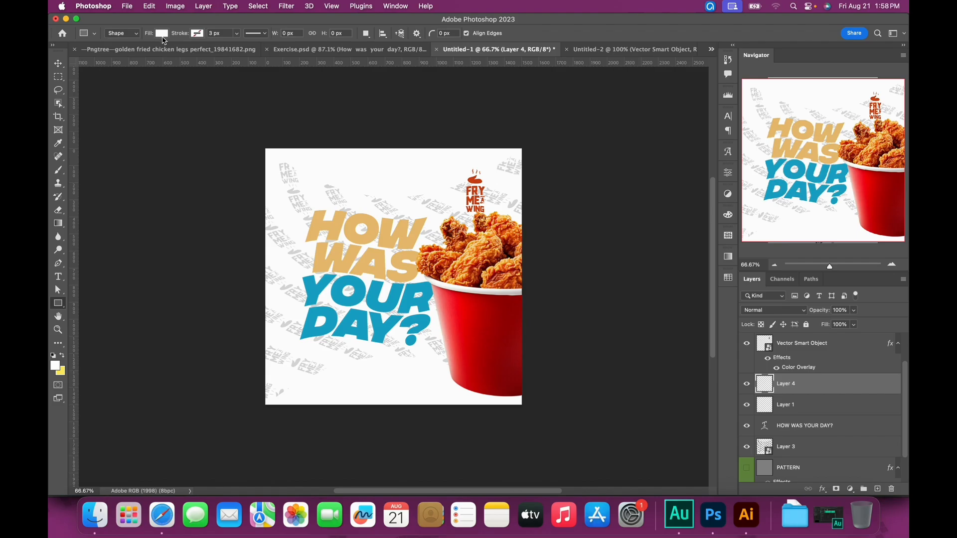
# Draw a white rectangle behind the FRY ME A WING logo and widen it to about 209 × 414 px
pyautogui.moveTo(462, 161); pyautogui.dragTo(493, 234)
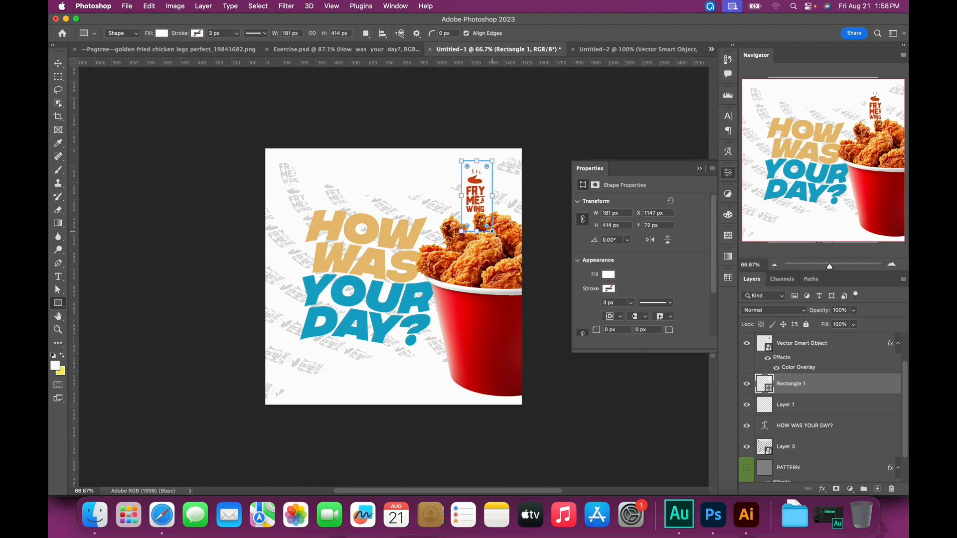
pyautogui.press('v')
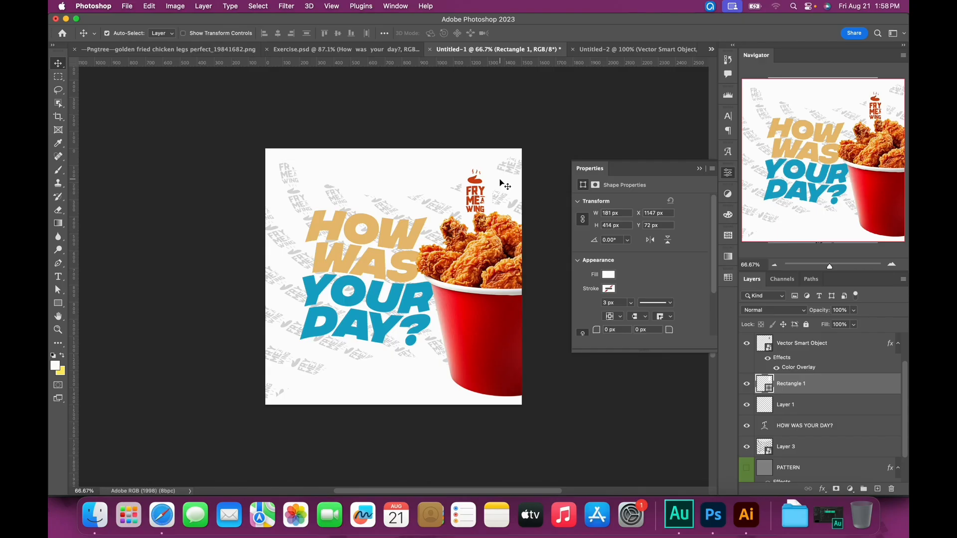
pyautogui.hotkey('ctrl', 't')
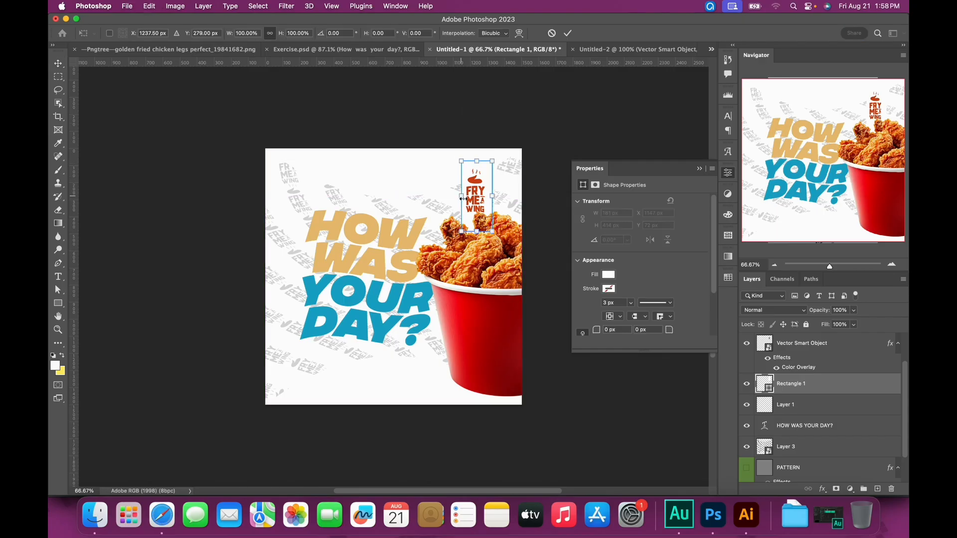
pyautogui.moveTo(462, 198); pyautogui.dragTo(456, 198)
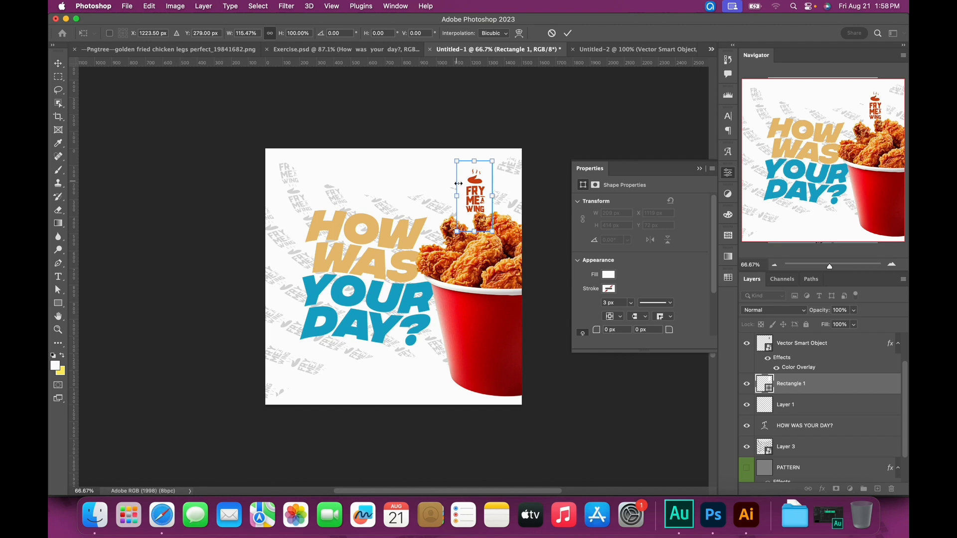
pyautogui.press('Return')
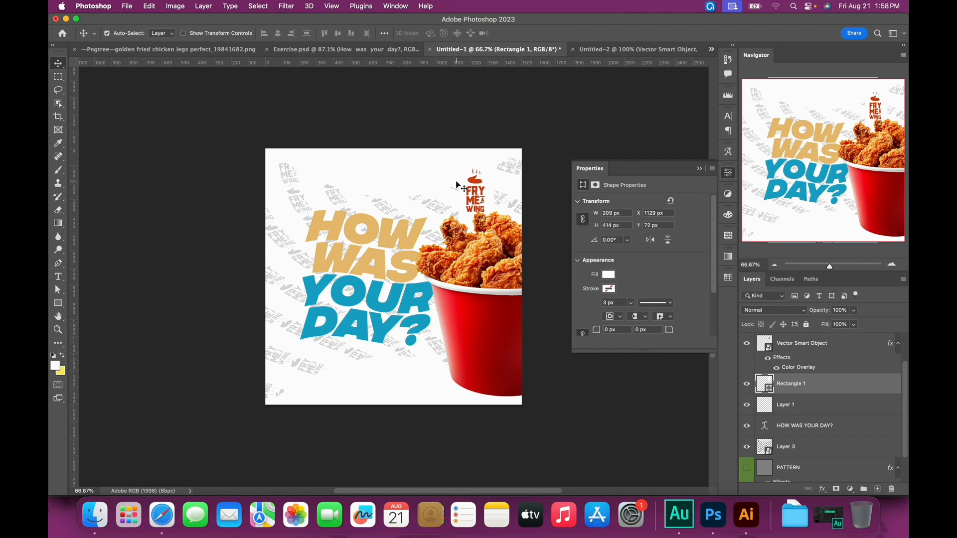
pyautogui.click(700, 170)
# Add an empty layer directly above the chicken bucket's Object layer
pyautogui.hotkey('ctrl', 'v')
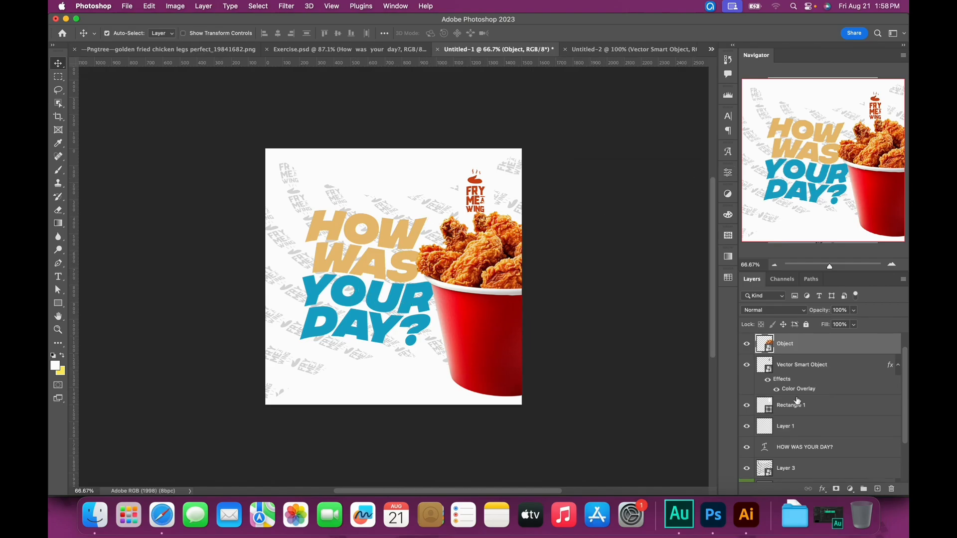
pyautogui.scroll(1, 797, 401)
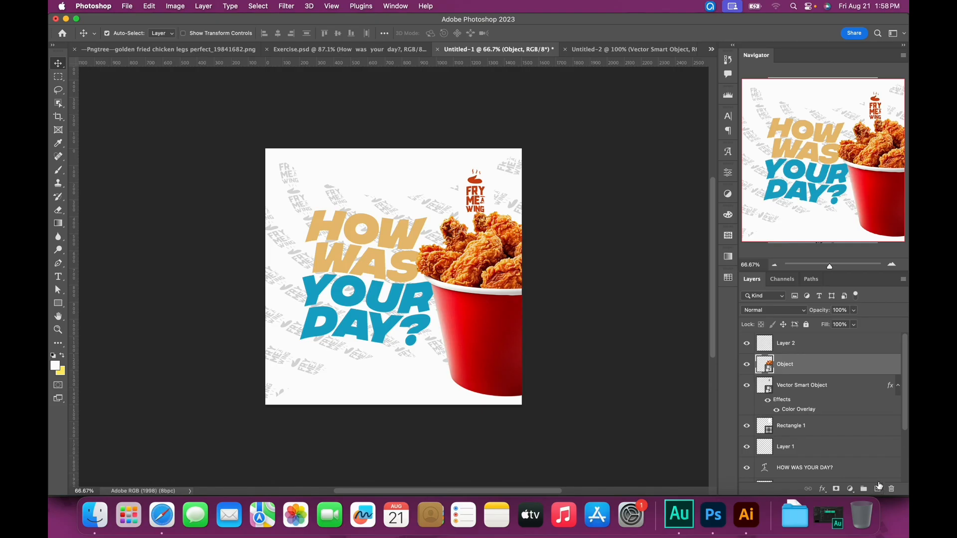
pyautogui.click(877, 489)
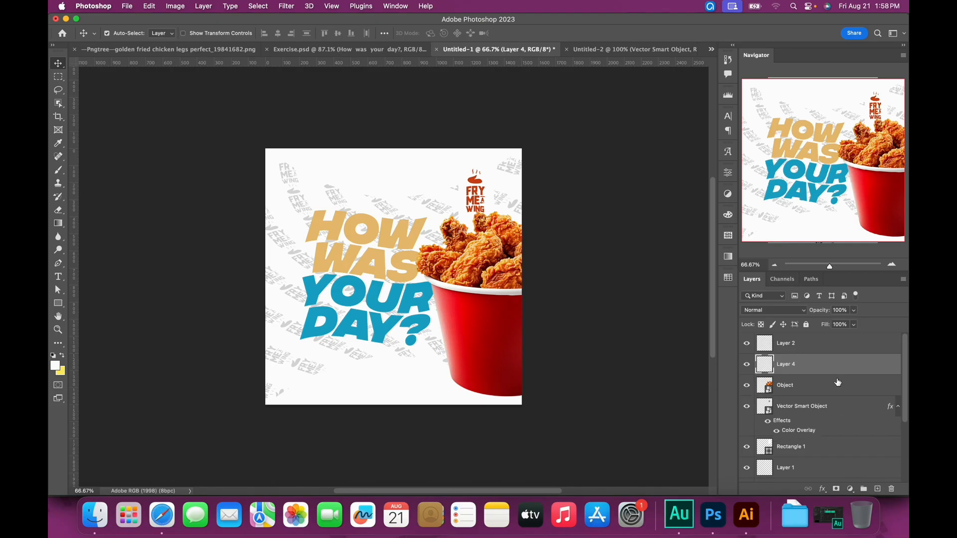
# Draw an angular speech-bubble path with a downward tail over the bucket's left side using the Pen tool
pyautogui.press('p')
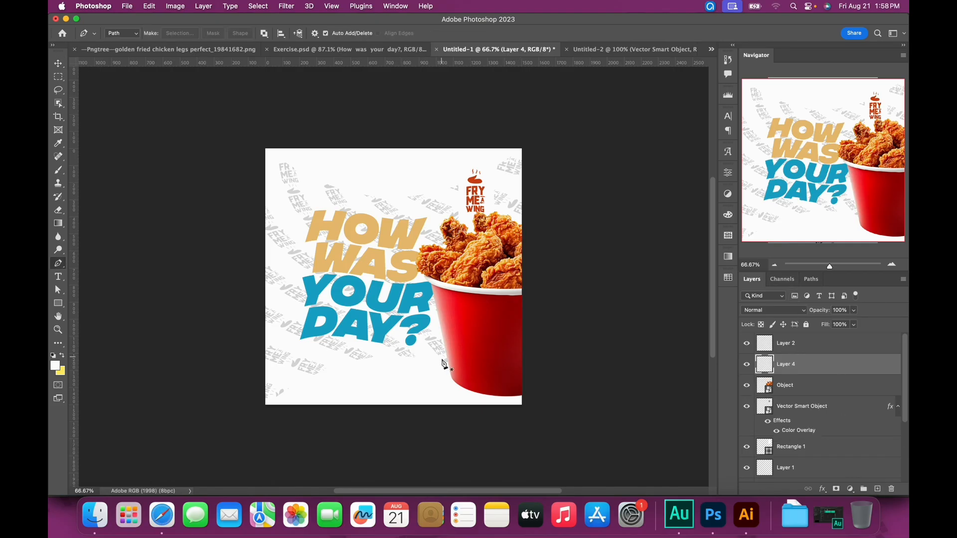
pyautogui.moveTo(446, 356); pyautogui.dragTo(431, 340)
pyautogui.click(491, 319)
pyautogui.click(493, 353)
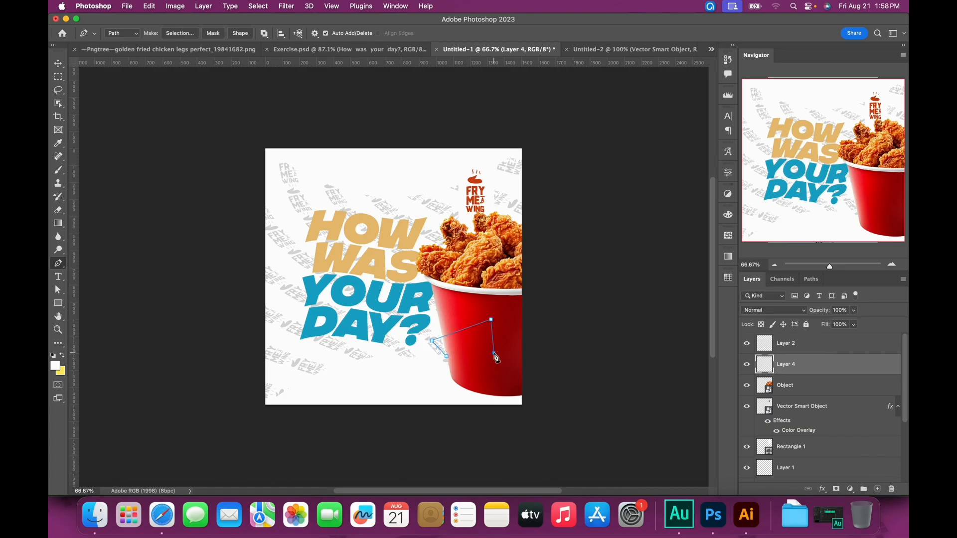
pyautogui.moveTo(465, 365); pyautogui.dragTo(457, 373)
# Convert the speech-bubble path into a selection on Layer 4
pyautogui.press('super+Return')
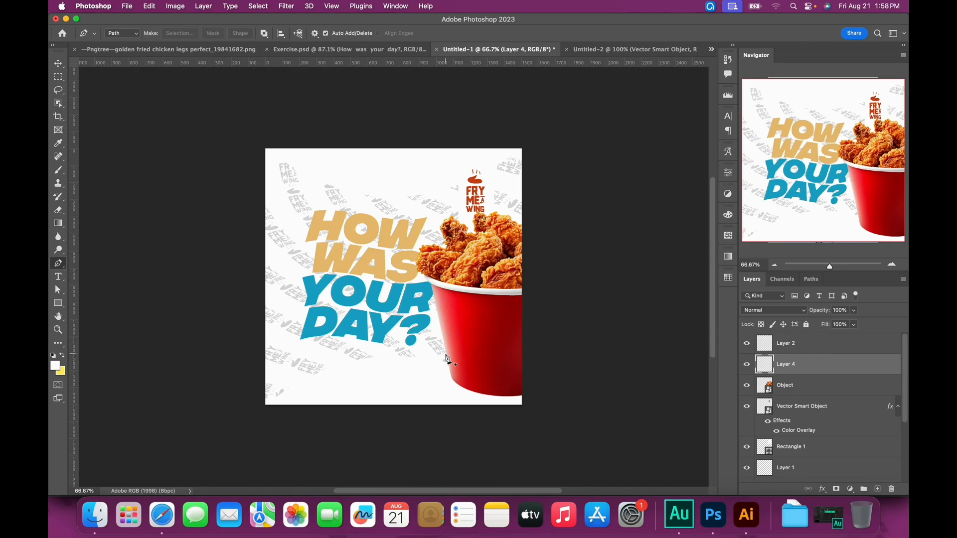
pyautogui.press('super+z')
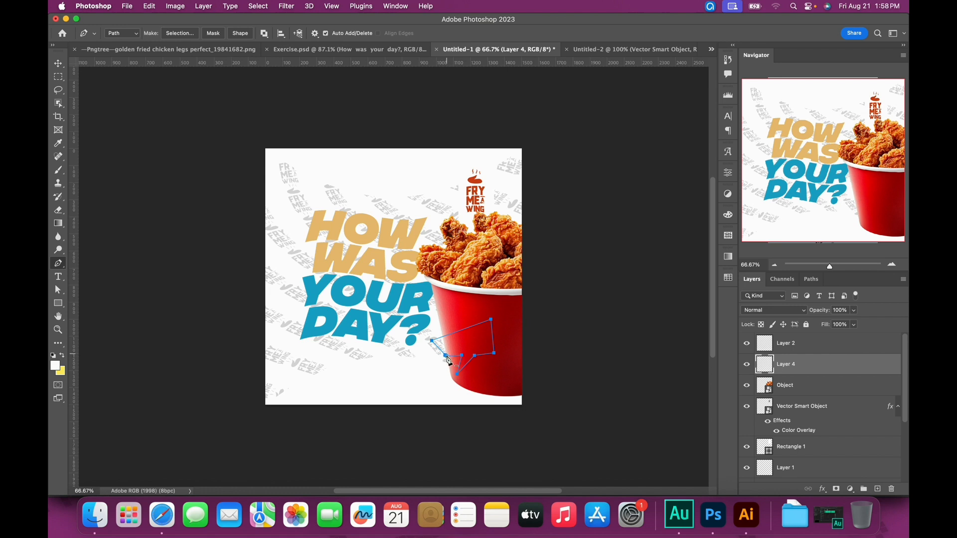
pyautogui.press('super+Return')
pyautogui.press('super+z')
pyautogui.press('super+Return')
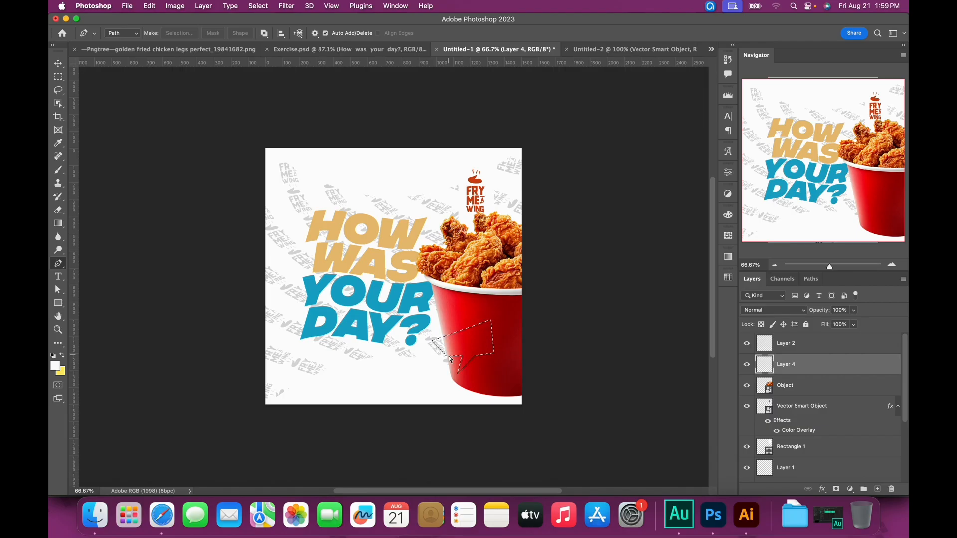
# Fill the speech-bubble selection with white on Layer 4 and shift the bubble slightly upward on the bucket
pyautogui.hotkey('alt', 'BackSpace')
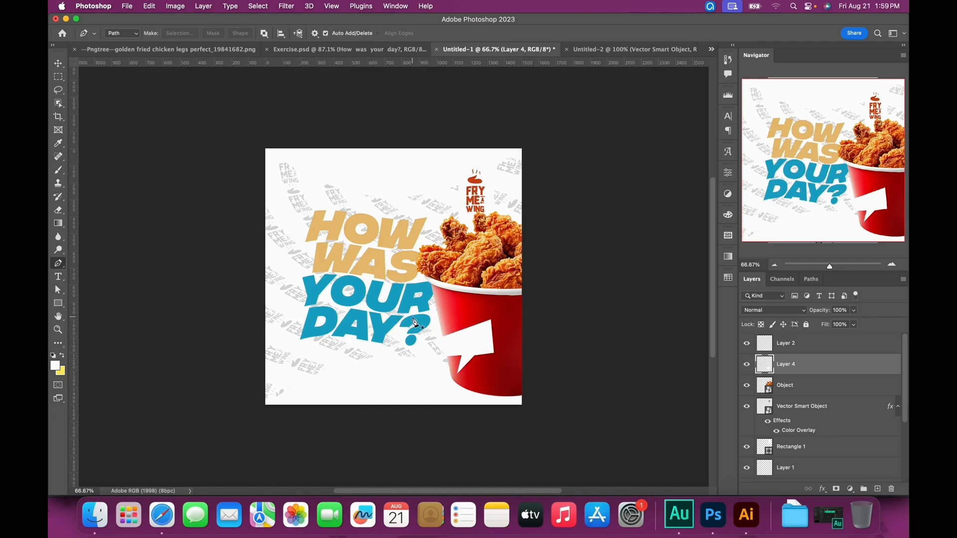
pyautogui.press('v')
pyautogui.moveTo(465, 348)
pyautogui.mouseDown()
pyautogui.moveTo(452, 345)
pyautogui.moveTo(467, 336)
pyautogui.mouseUp()
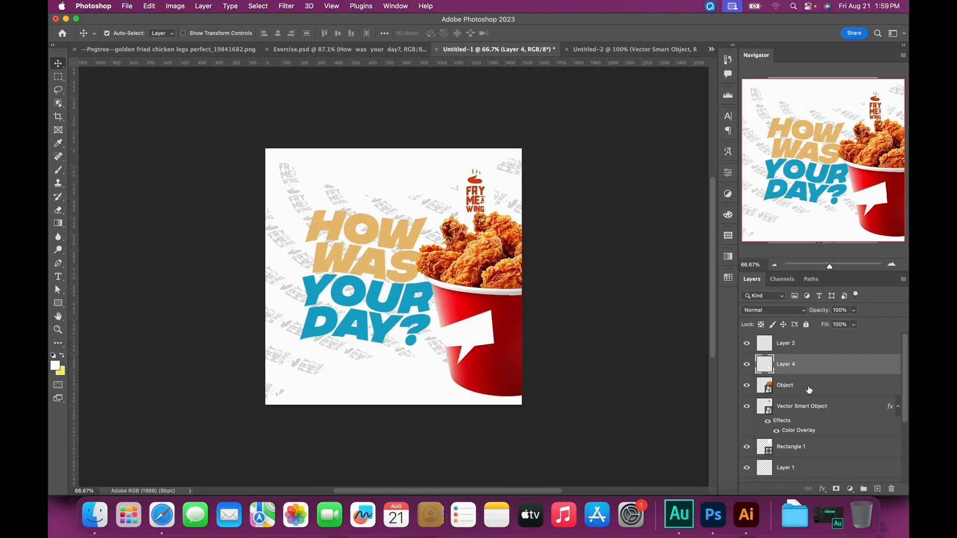
# Add the text GH10 over the speech bubble and reduce the letters GH to 24 pt
pyautogui.click(878, 489)
pyautogui.press('t')
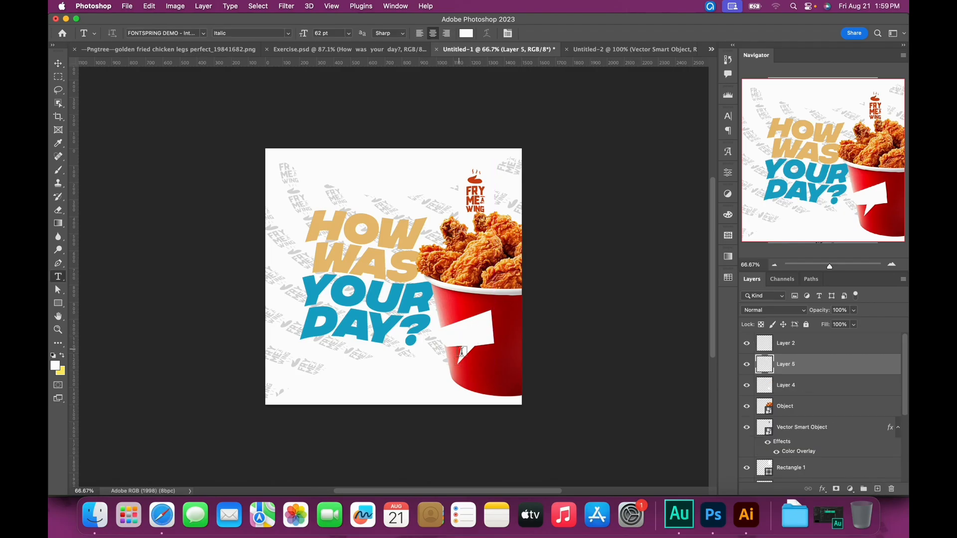
pyautogui.click(470, 343)
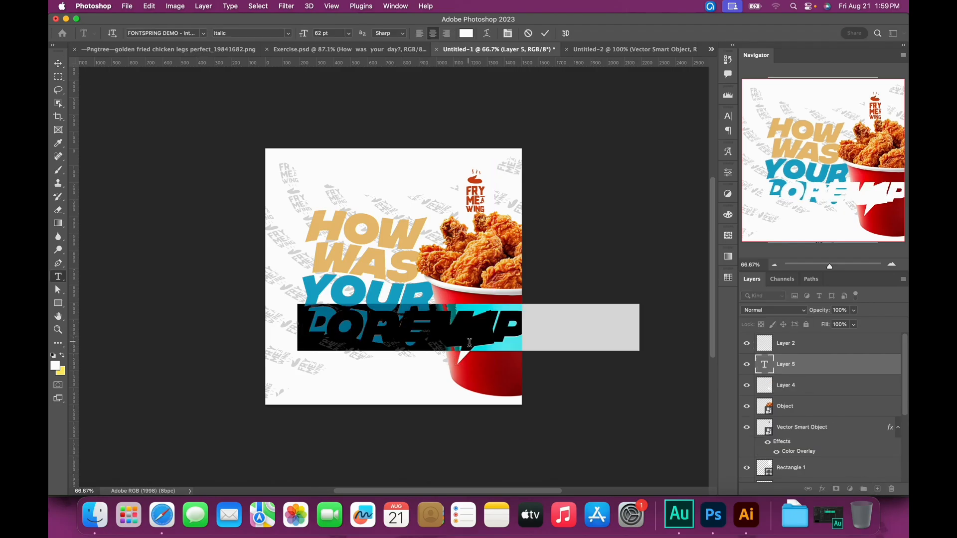
pyautogui.write('On')
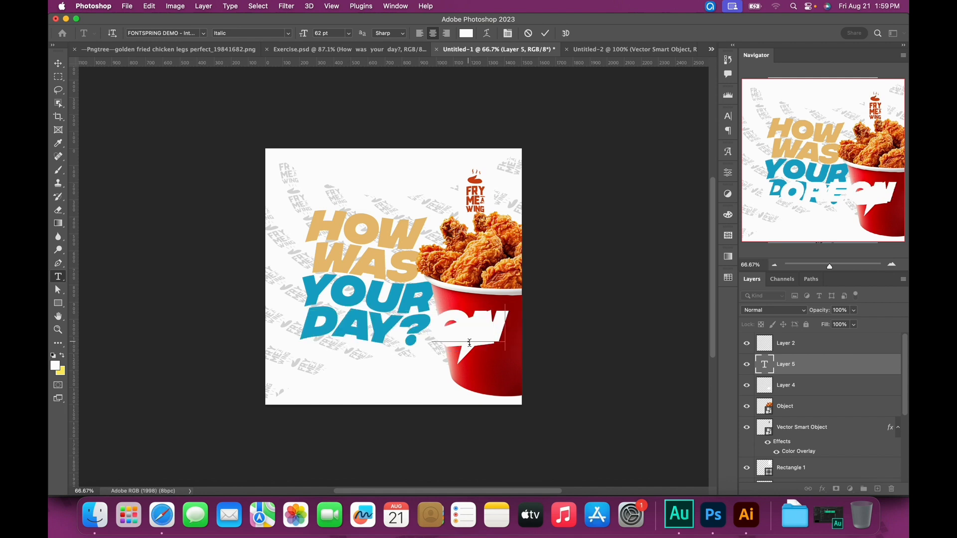
pyautogui.write(' lo')
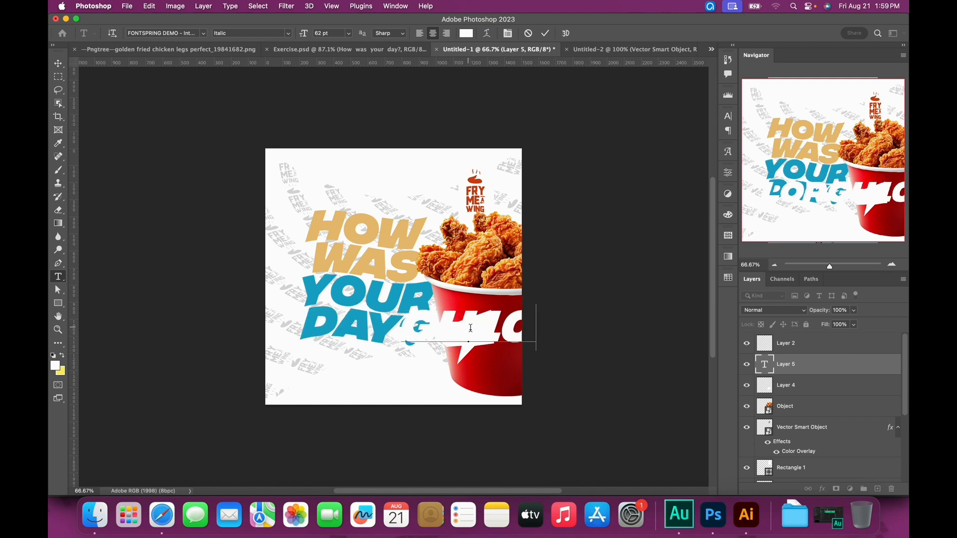
pyautogui.moveTo(474, 332); pyautogui.dragTo(389, 328)
pyautogui.moveTo(305, 33); pyautogui.dragTo(284, 39)
# Recolour all of the GH10 text to the bucket's dark red, a40405
pyautogui.press('super+a')
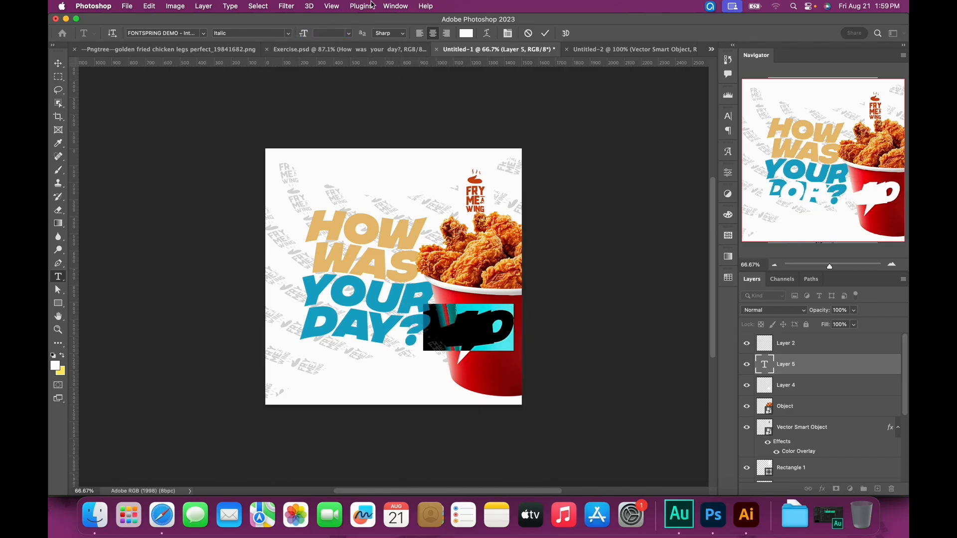
pyautogui.click(467, 34)
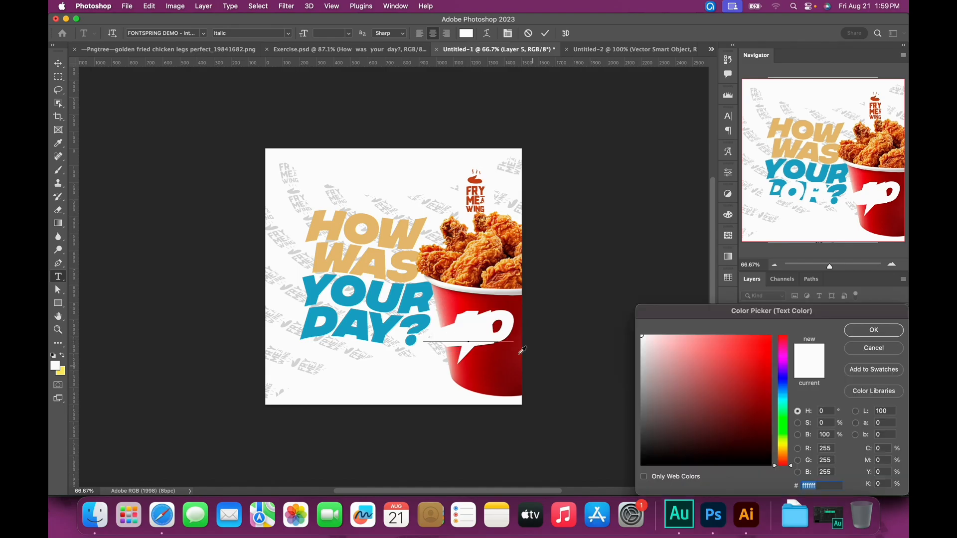
pyautogui.click(501, 373)
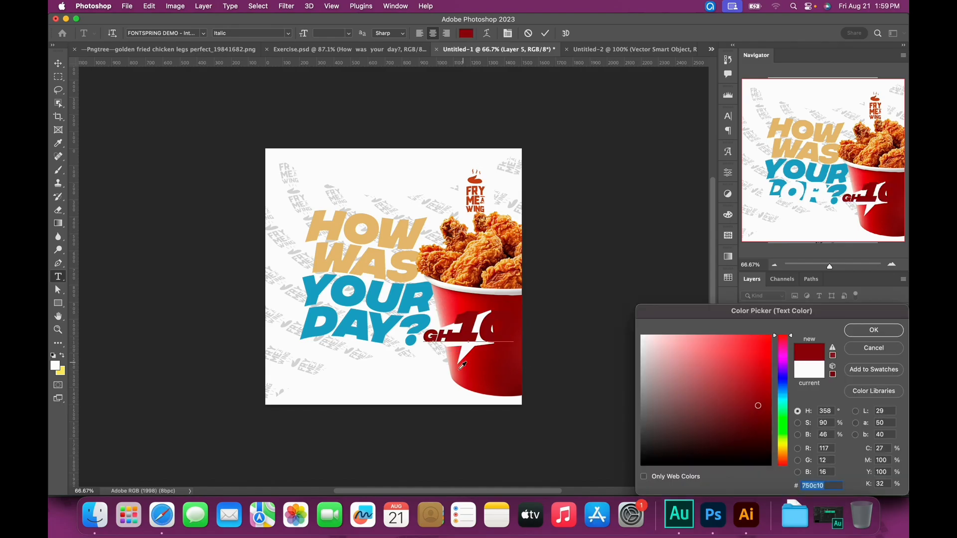
pyautogui.click(475, 371)
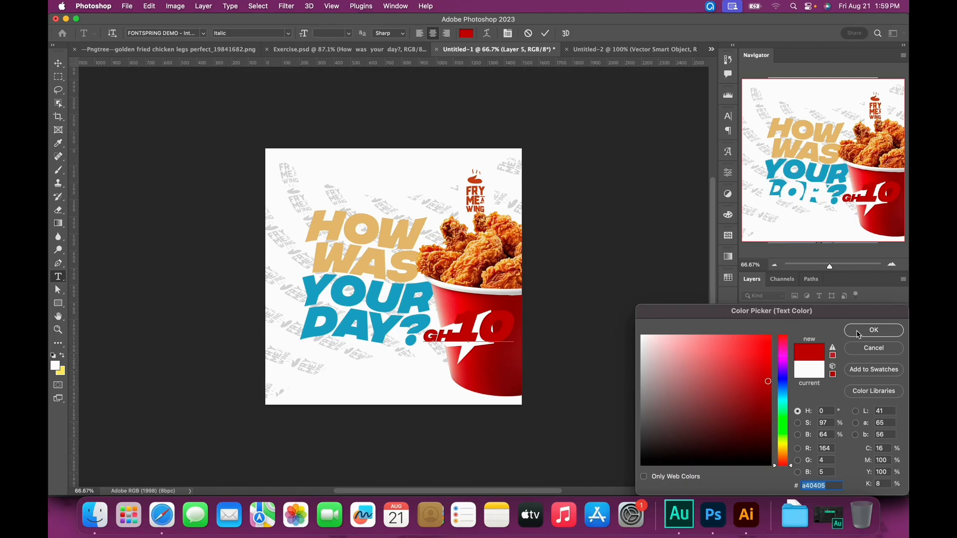
pyautogui.click(873, 330)
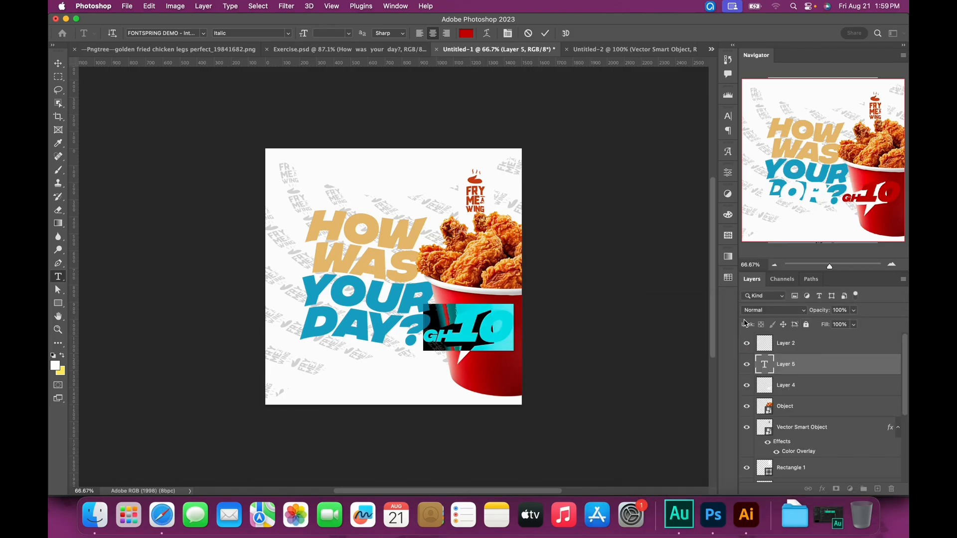
pyautogui.click(546, 35)
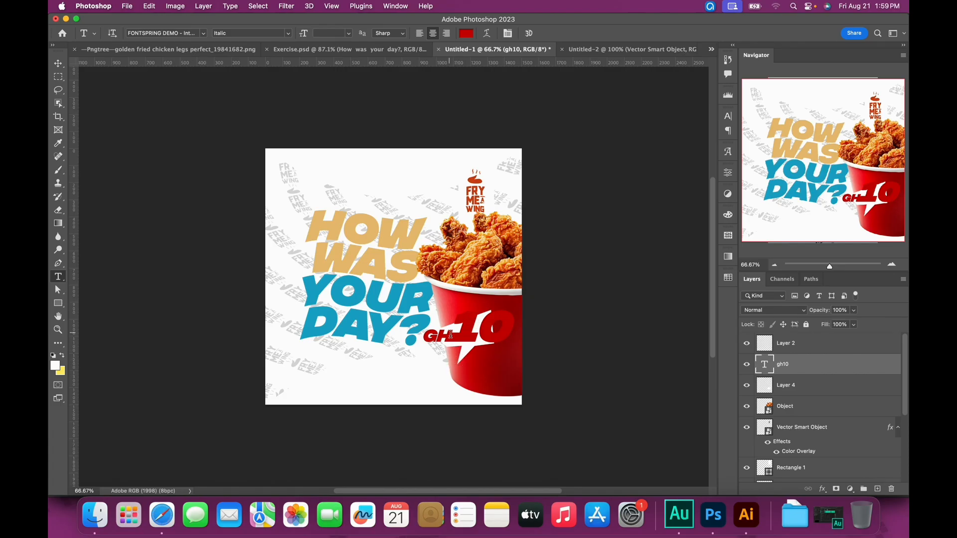
# Replace the letters GH before the 10 with a ¢ sign in Nexa Black Italic from the font's glyphs
pyautogui.click(452, 334)
pyautogui.moveTo(451, 334); pyautogui.dragTo(420, 338)
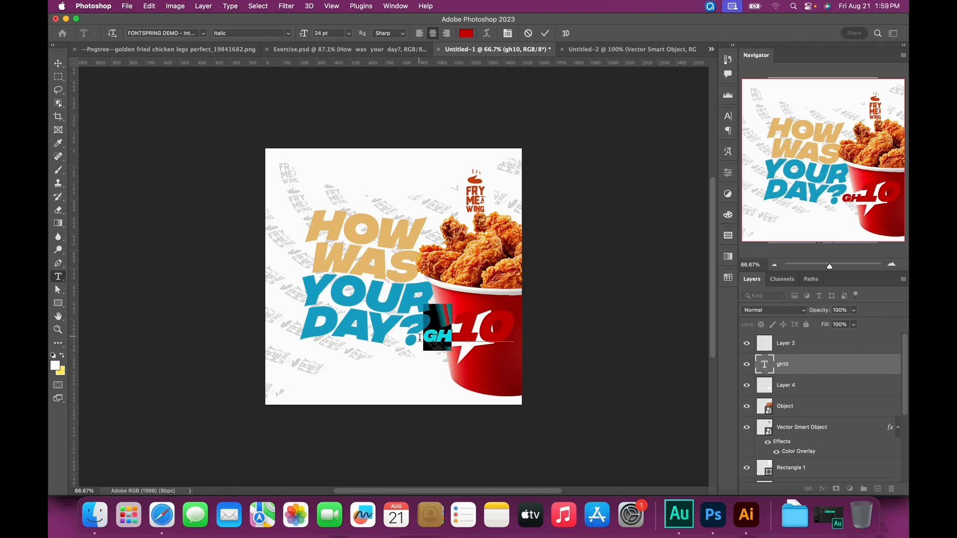
pyautogui.write('¢')
pyautogui.hotkey('shift', 'Left')
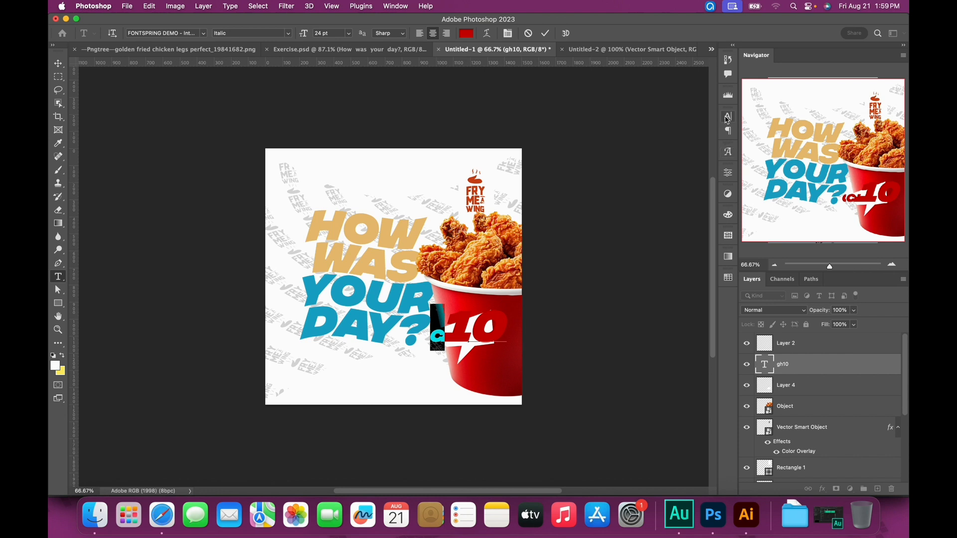
pyautogui.click(155, 35)
pyautogui.write('nexa')
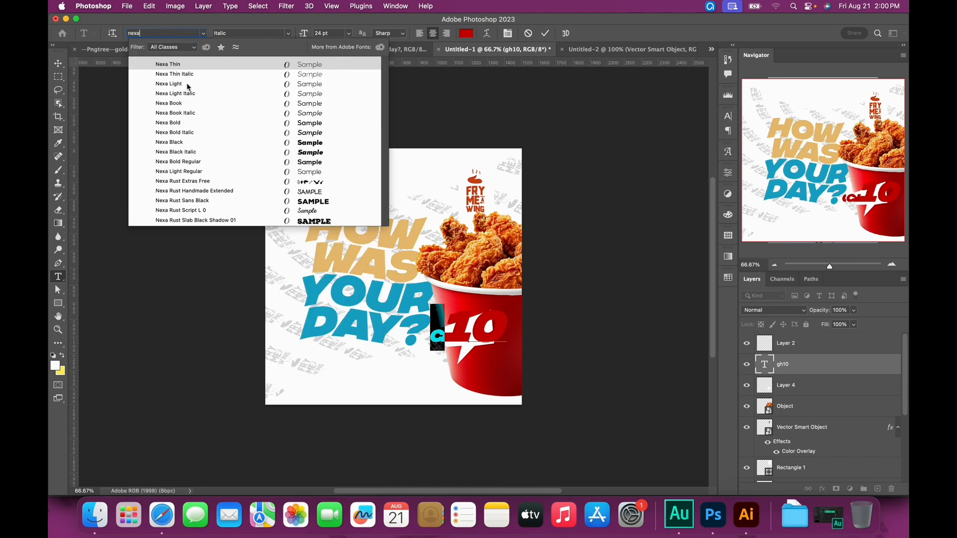
pyautogui.click(235, 143)
pyautogui.click(728, 152)
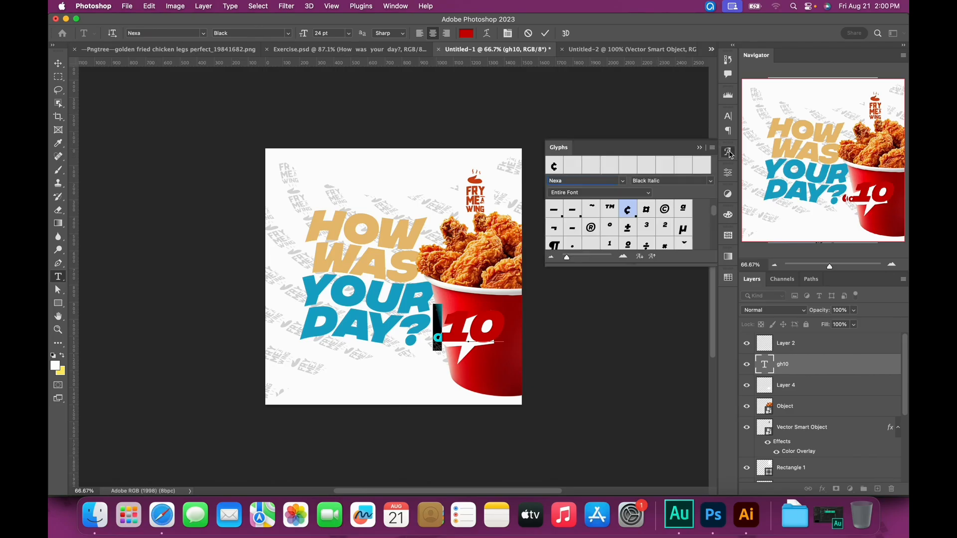
pyautogui.doubleClick(630, 216)
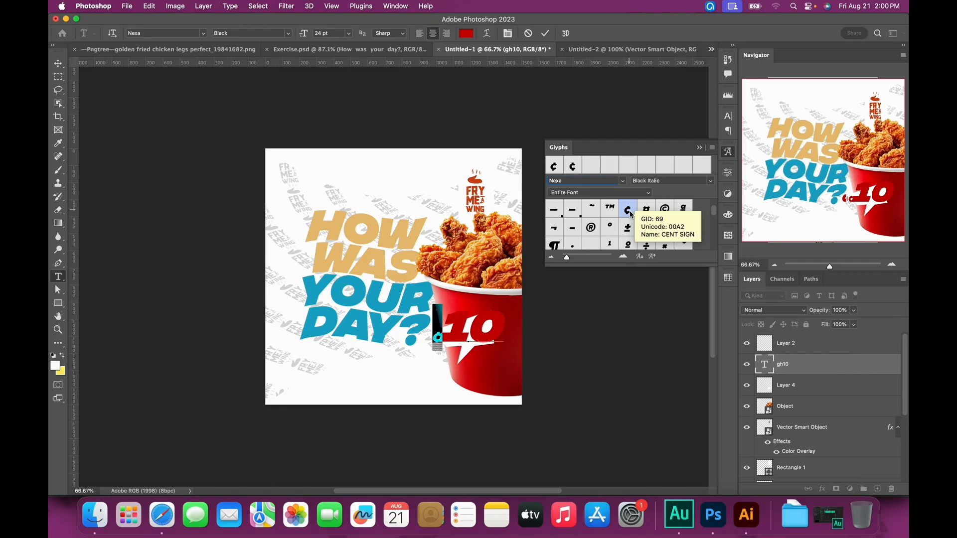
# Cut the ¢ sign out of the price text, leaving only the 10
pyautogui.moveTo(442, 341); pyautogui.dragTo(408, 335)
pyautogui.press('super+x')
pyautogui.click(699, 147)
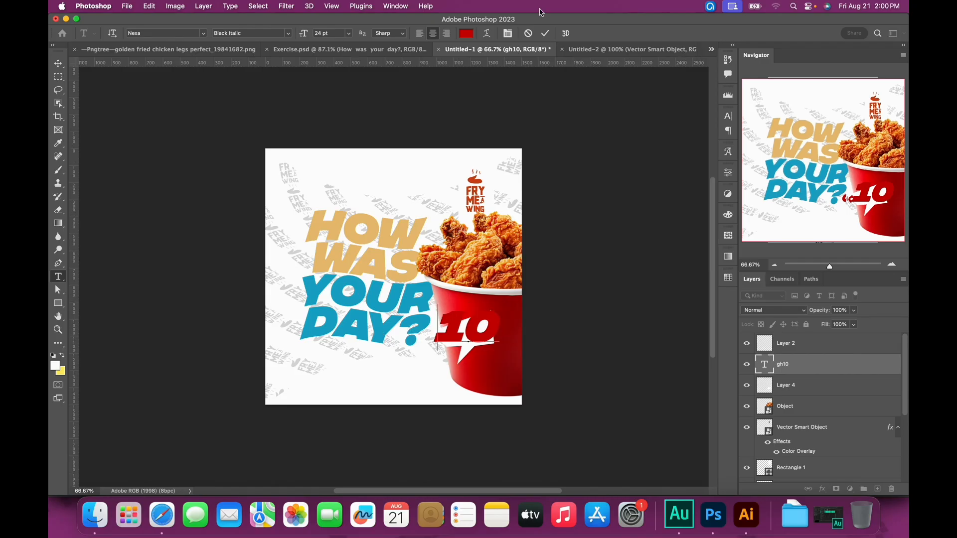
pyautogui.click(547, 33)
# Scale the 10 down to about 52% and nudge it right so it sits inside the white speech bubble
pyautogui.press('super+t')
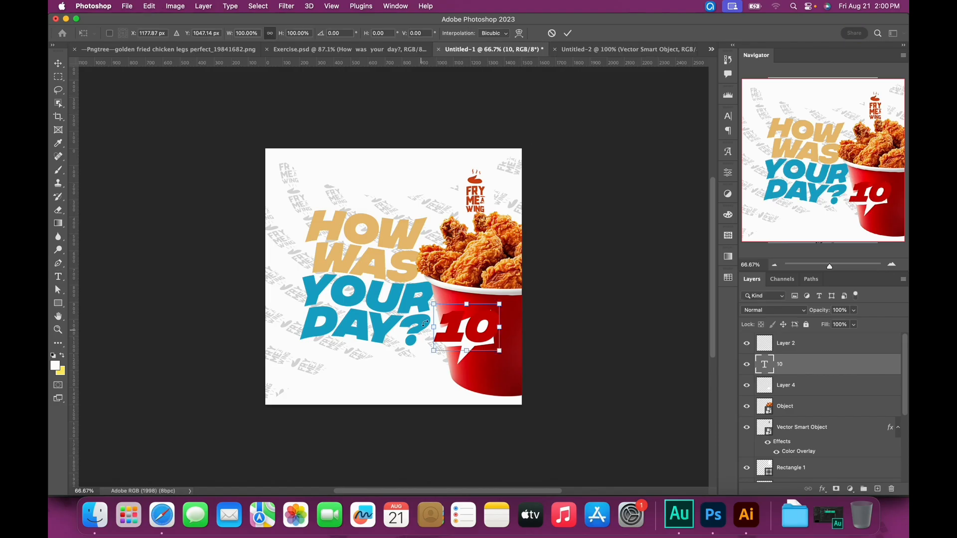
pyautogui.moveTo(434, 304); pyautogui.dragTo(490, 318)
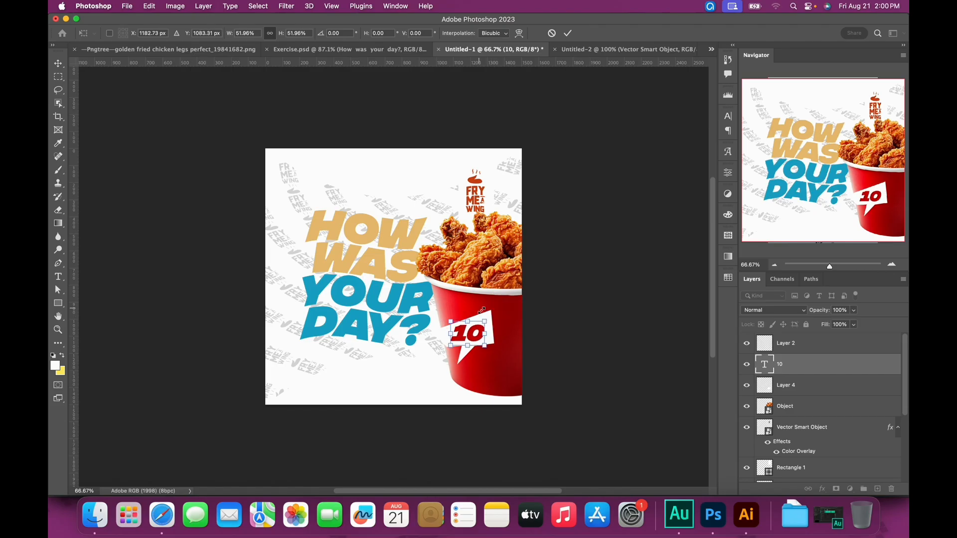
pyautogui.press('Return')
pyautogui.press('v')
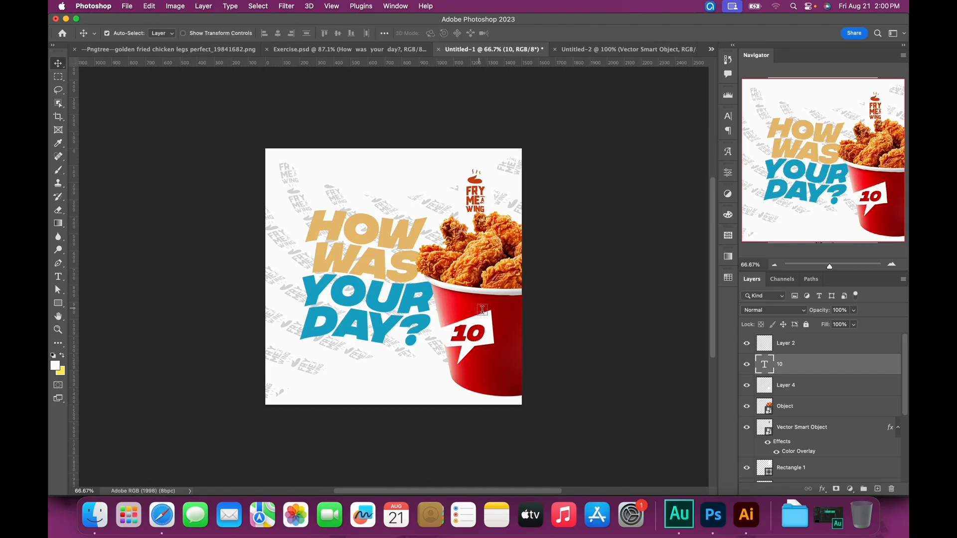
pyautogui.press('Right')
pyautogui.press('Right')
pyautogui.press('Right')
pyautogui.press('Right')
pyautogui.press('Right')
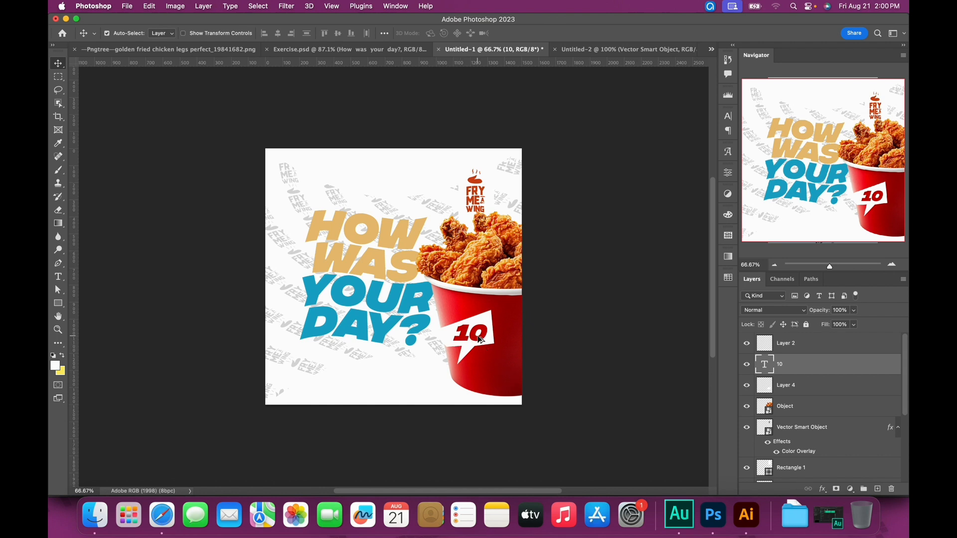
# Duplicate the 10 to its left and replace the copy's text with the cut ¢ sign at 18 pt
pyautogui.moveTo(474, 338); pyautogui.dragTo(439, 337)
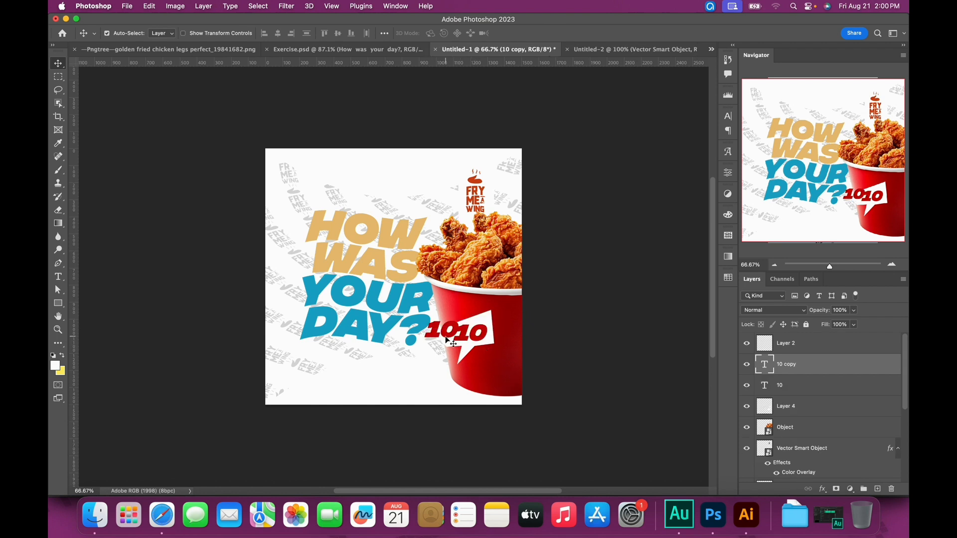
pyautogui.doubleClick(452, 328)
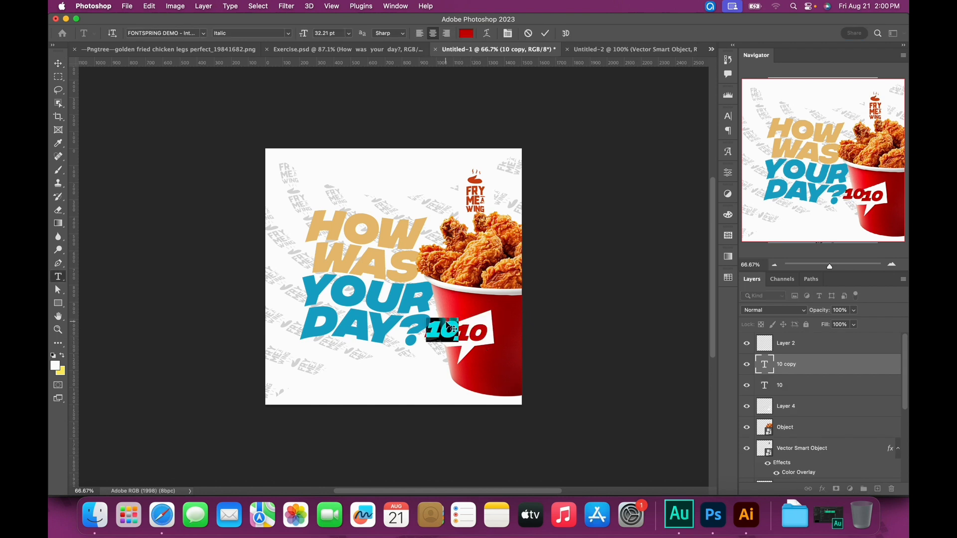
pyautogui.press('BackSpace')
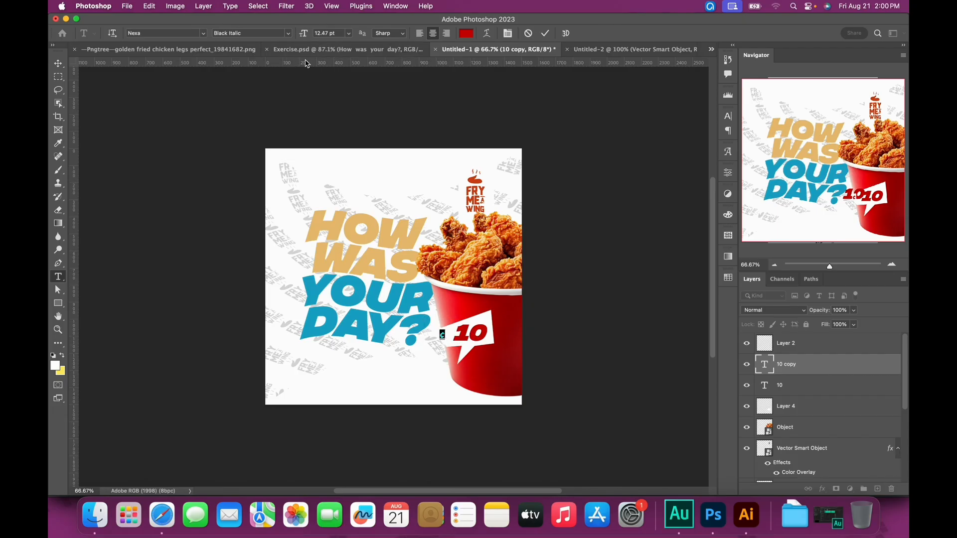
pyautogui.moveTo(304, 37); pyautogui.dragTo(309, 37)
pyautogui.click(546, 33)
# Nudge the ¢ sign right until it sits directly beside the 10 in the speech bubble
pyautogui.press('v')
pyautogui.hotkey('shift', 'Right')
pyautogui.hotkey('shift', 'Right')
pyautogui.hotkey('shift', 'Right')
pyautogui.hotkey('shift', 'Right')
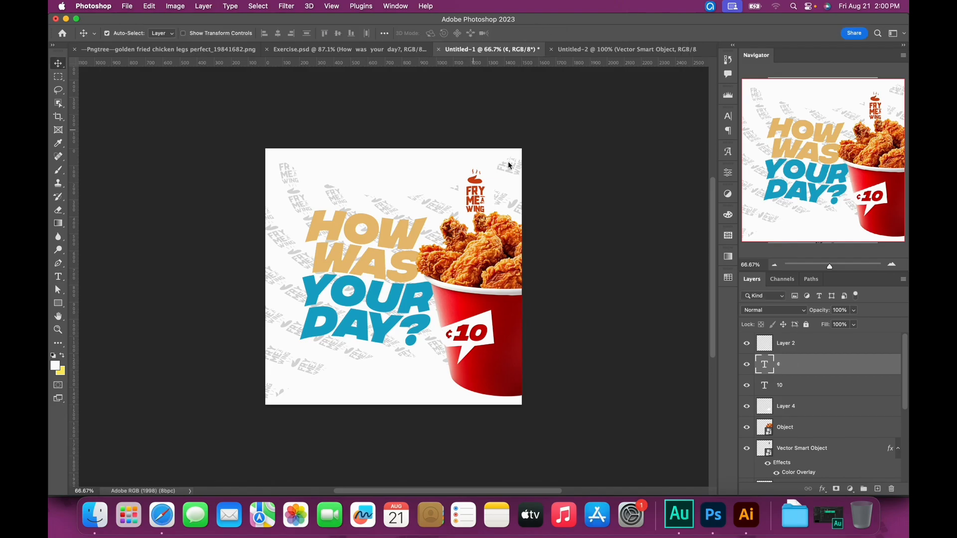
# Toggle the visibility of the Layer 3 background pattern to compare the flyer with and without it
pyautogui.scroll(-5, 797, 399)
pyautogui.click(747, 432)
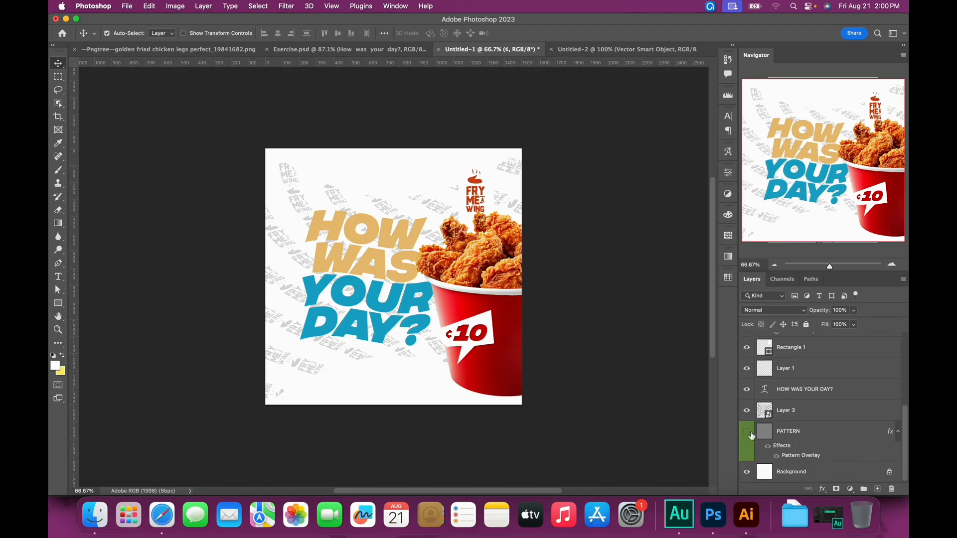
pyautogui.click(749, 412)
pyautogui.click(749, 411)
pyautogui.click(748, 411)
pyautogui.click(748, 411)
# Duplicate the white speech bubble and the ¢ sign together and place the copies above the word HOW
pyautogui.press('super+alt+shift+n')
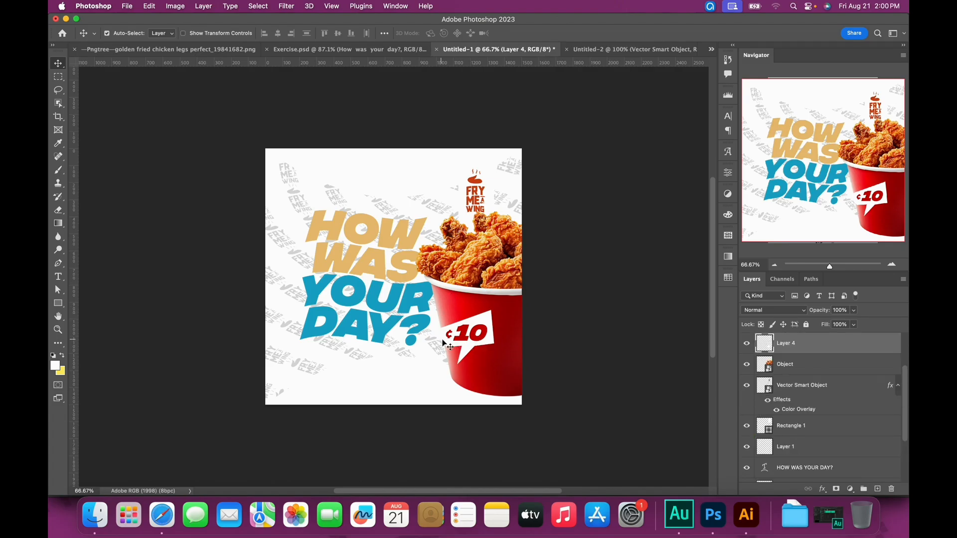
pyautogui.keyDown('shift'); pyautogui.click(450, 335); pyautogui.keyUp('shift')
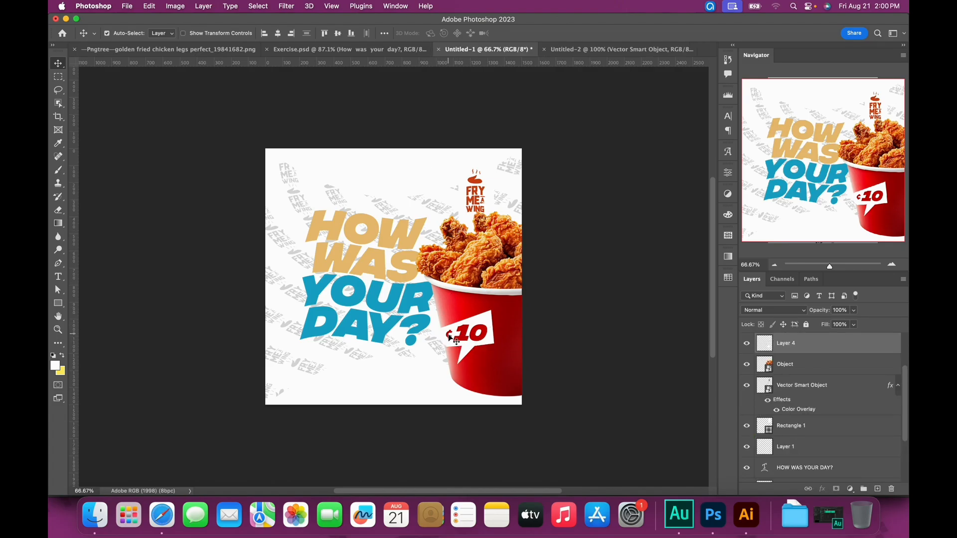
pyautogui.click(625, 339)
pyautogui.click(487, 331)
pyautogui.keyDown('shift'); pyautogui.click(449, 334); pyautogui.keyUp('shift')
pyautogui.moveTo(464, 357); pyautogui.dragTo(370, 215)
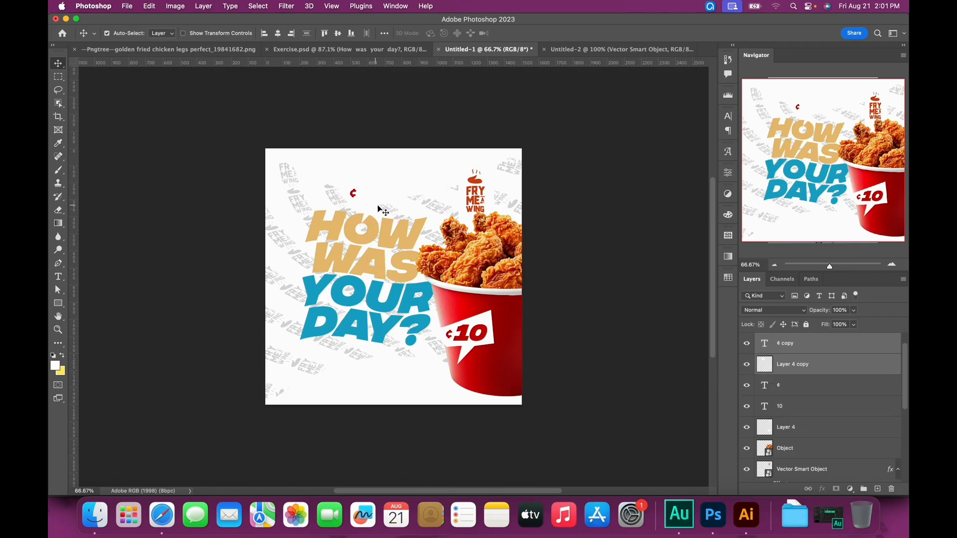
# Replace the copied ¢ sign above the headline with a row of five dots
pyautogui.click(406, 177)
pyautogui.click(354, 196)
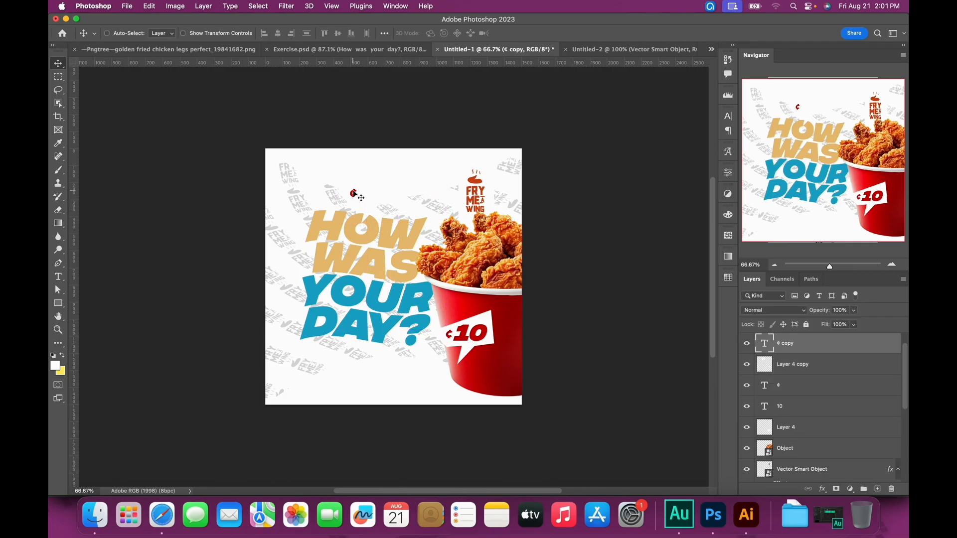
pyautogui.doubleClick(354, 194)
pyautogui.press('BackSpace')
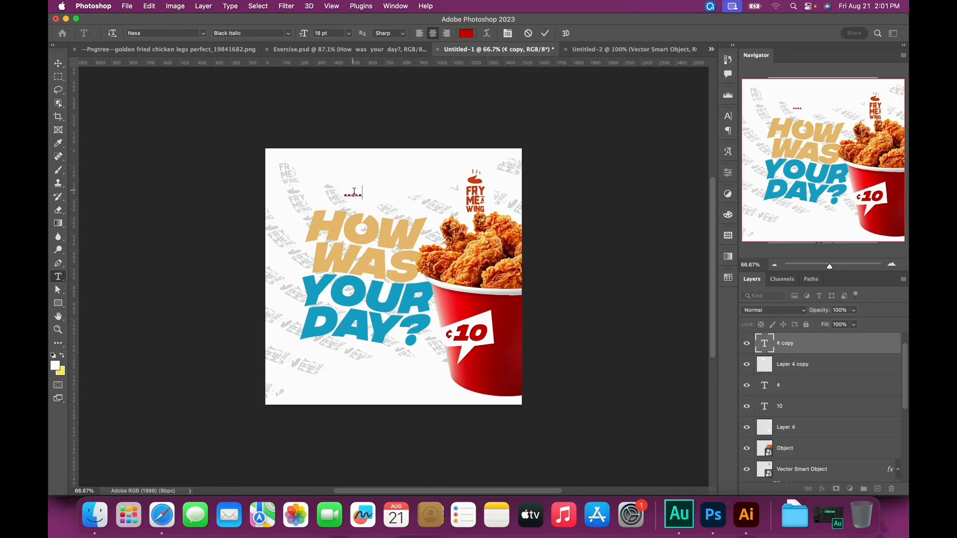
pyautogui.press('super+a')
pyautogui.press('Escape')
pyautogui.press('v')
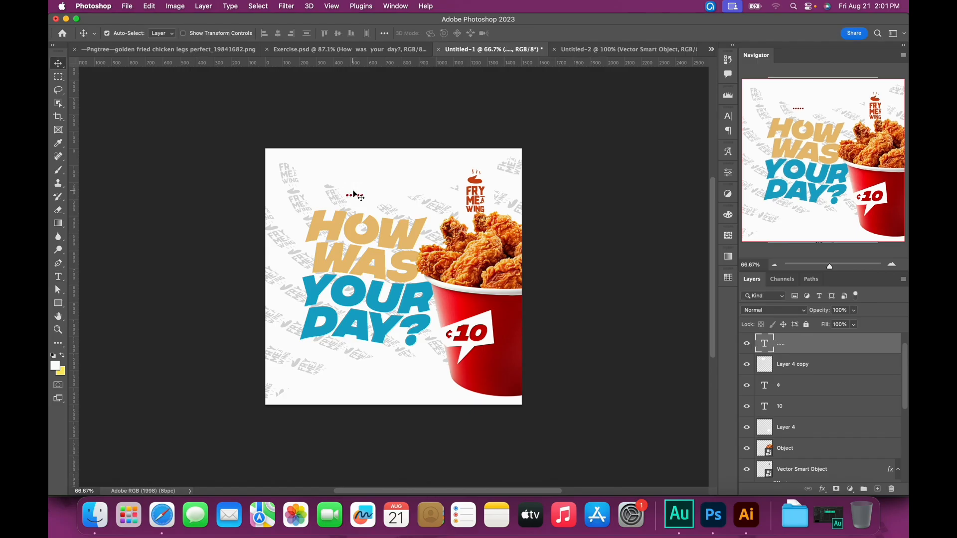
# Apply a Color Overlay to the copied speech bubble above the headline, using tan #d9b770 sampled from the headline
pyautogui.click(392, 184)
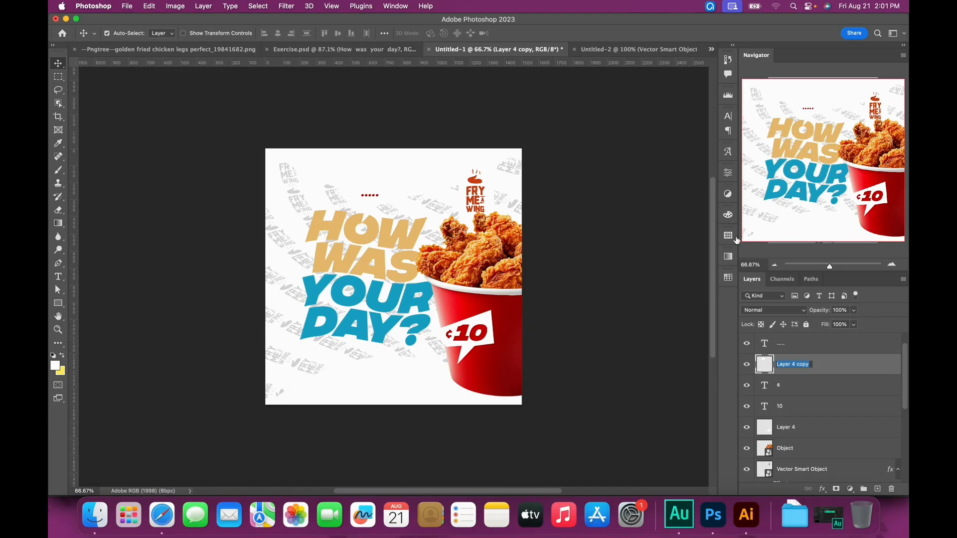
pyautogui.doubleClick(863, 366)
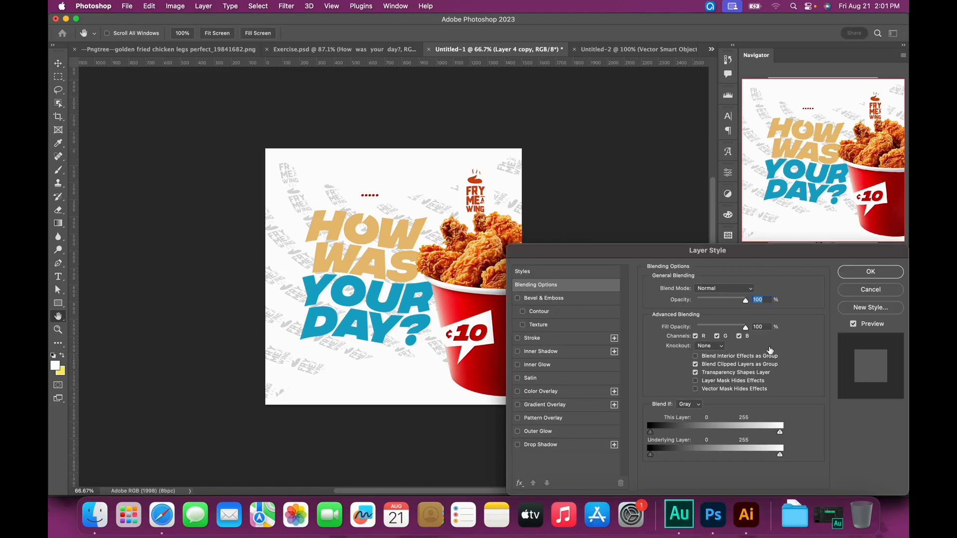
pyautogui.click(573, 394)
pyautogui.click(752, 290)
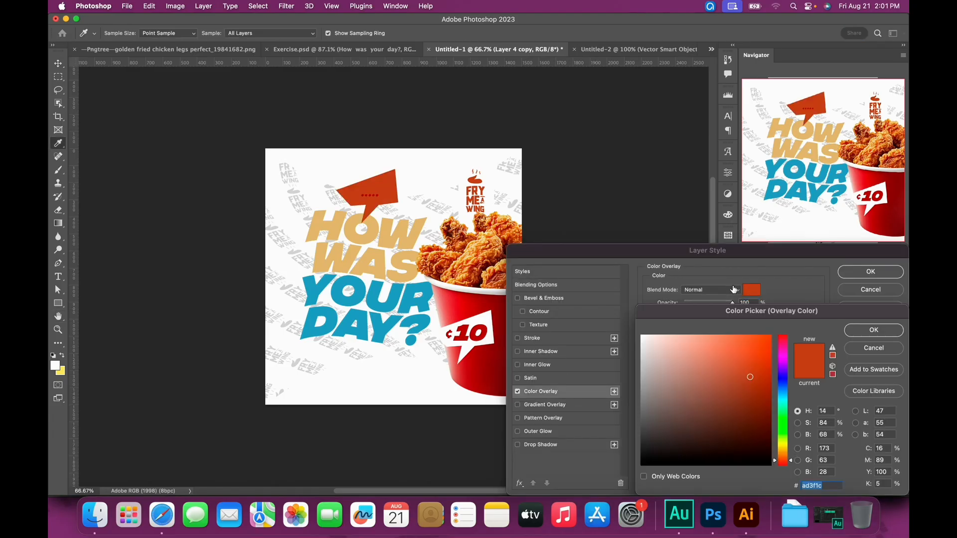
pyautogui.click(385, 243)
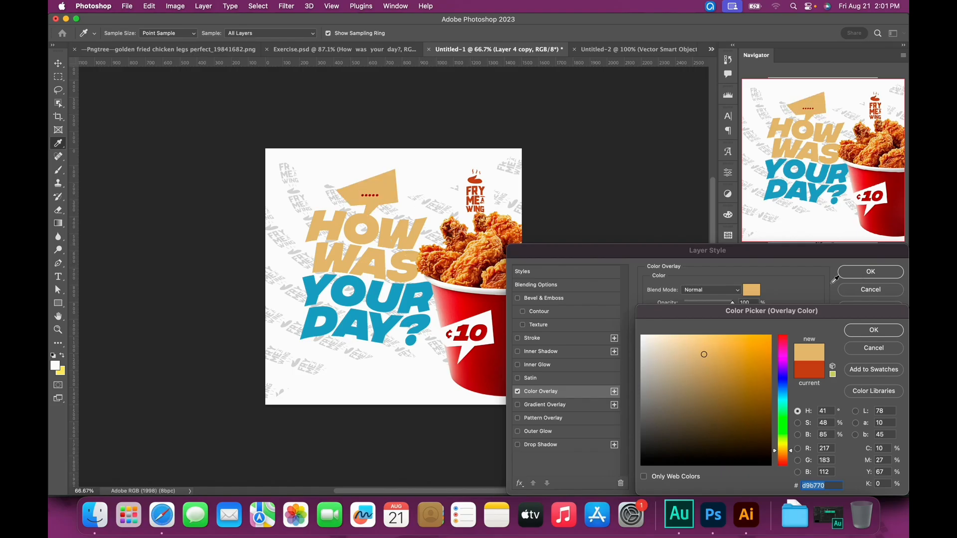
pyautogui.click(873, 330)
pyautogui.click(870, 272)
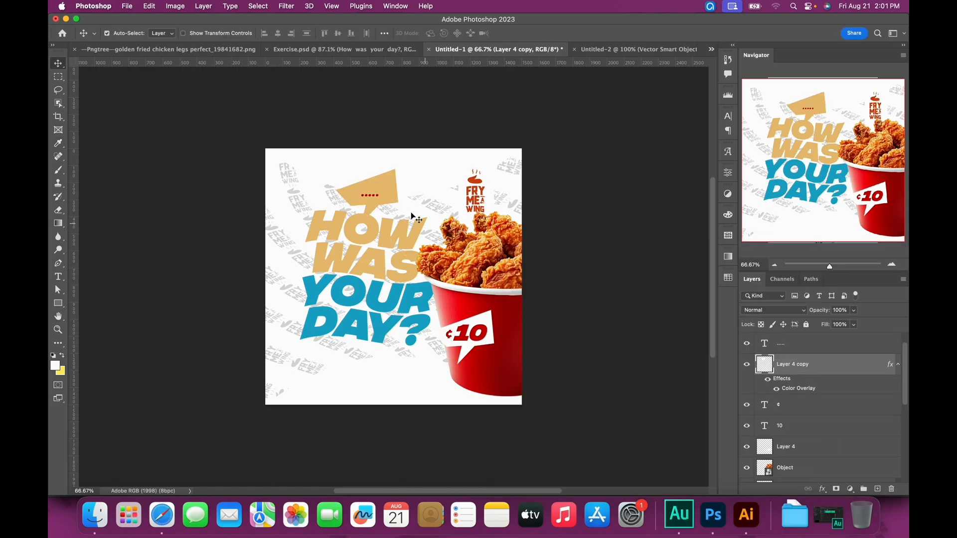
# Reduce the dots in the upper speech bubble to three, recolour them white and enlarge them
pyautogui.doubleClick(374, 195)
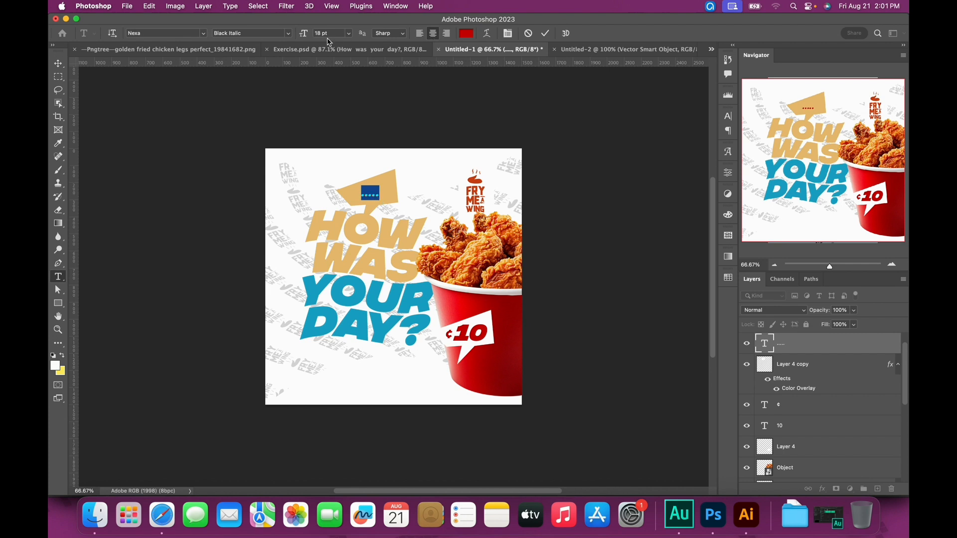
pyautogui.moveTo(306, 35); pyautogui.dragTo(314, 35)
pyautogui.click(467, 33)
pyautogui.moveTo(675, 394); pyautogui.dragTo(637, 311)
pyautogui.press('Return')
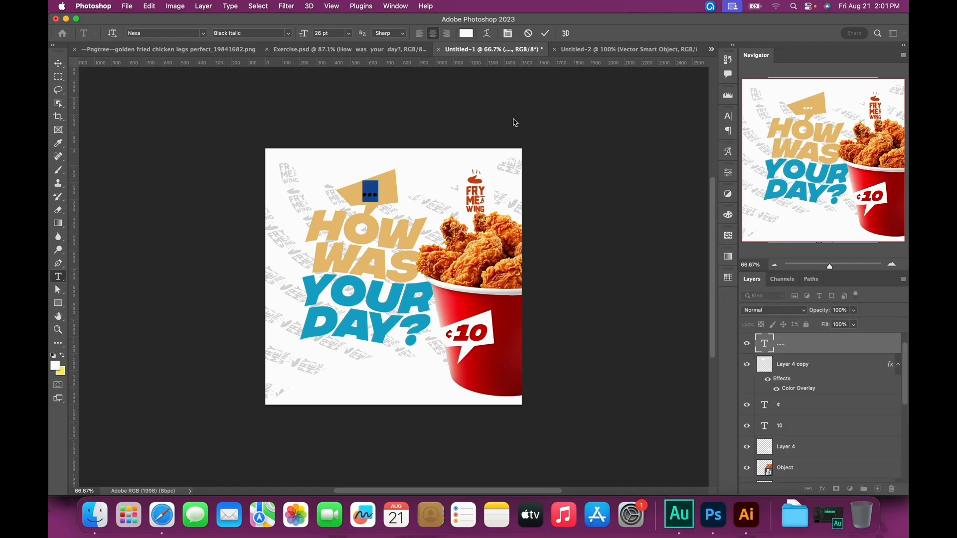
pyautogui.moveTo(304, 35); pyautogui.dragTo(310, 38)
pyautogui.click(545, 34)
# Nudge the three white dots slightly up and left to centre them in the tan speech bubble
pyautogui.press('v')
pyautogui.press('Up')
pyautogui.press('Up')
pyautogui.press('Up')
pyautogui.press('Up')
pyautogui.press('Up')
pyautogui.press('Up')
pyautogui.press('Left')
pyautogui.press('Left')
pyautogui.press('Left')
pyautogui.press('Left')
pyautogui.press('Left')
pyautogui.press('Left')
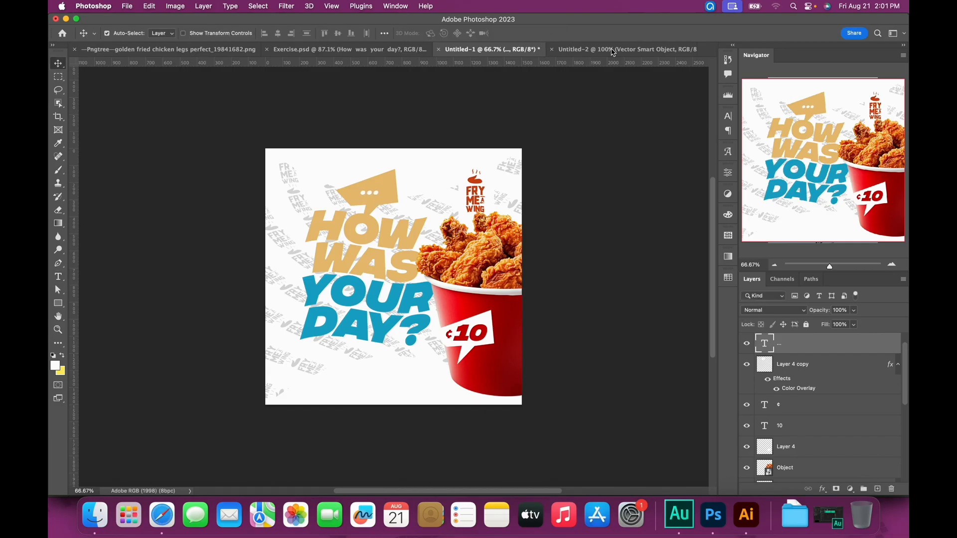
# Draw a white rectangle about 2237 × 573 px across the flyer's bottom and place it beneath the chicken bucket layer
pyautogui.scroll(1, 814, 436)
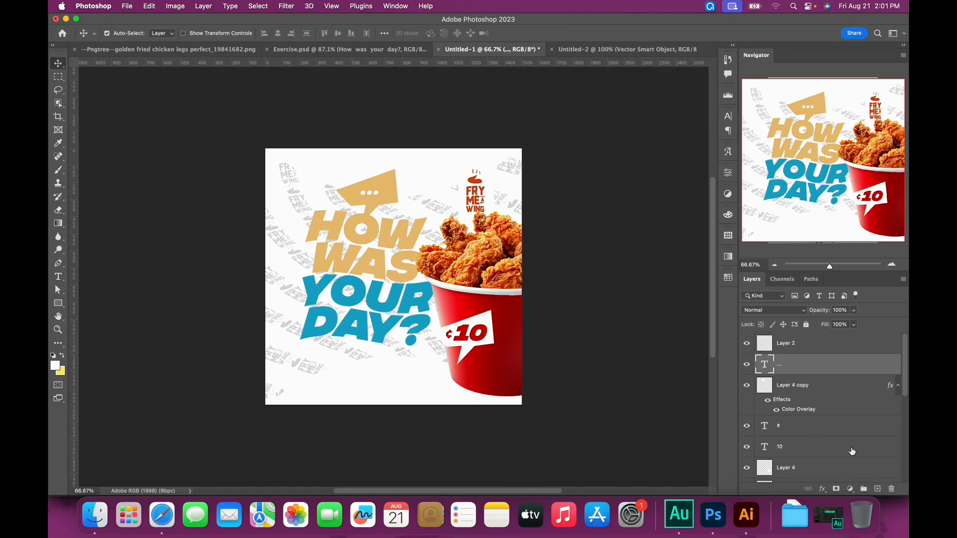
pyautogui.click(798, 351)
pyautogui.click(881, 490)
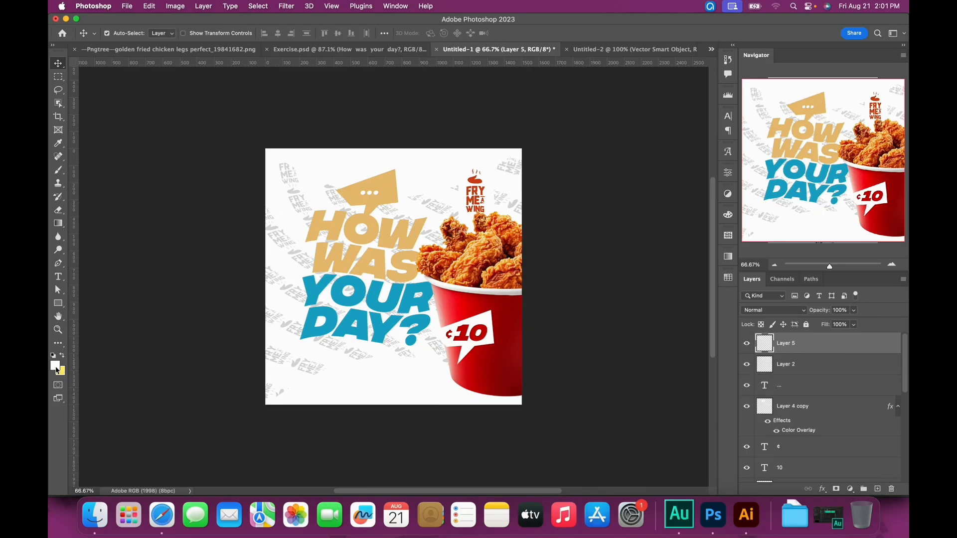
pyautogui.click(58, 303)
pyautogui.moveTo(224, 363); pyautogui.dragTo(608, 461)
pyautogui.press('v')
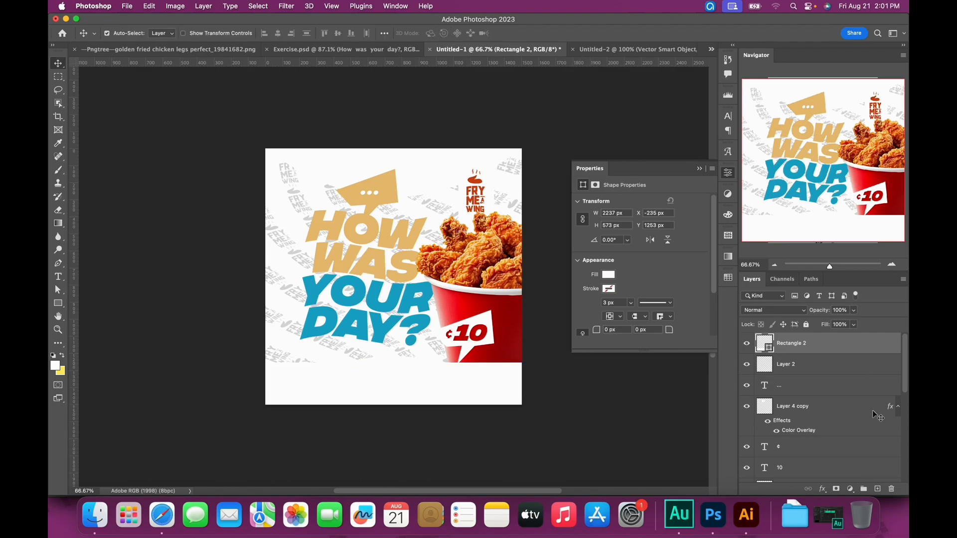
pyautogui.moveTo(829, 342); pyautogui.dragTo(814, 450)
pyautogui.moveTo(819, 378); pyautogui.dragTo(816, 404)
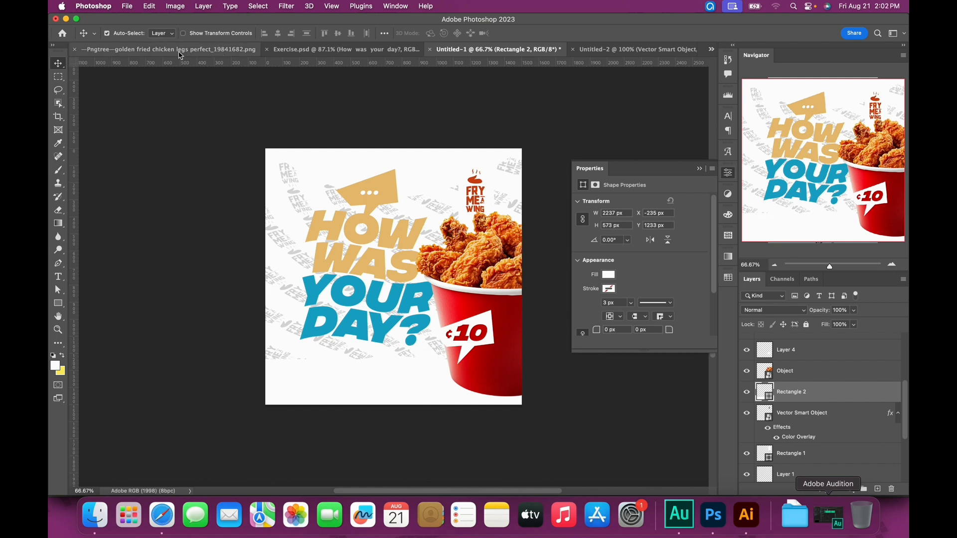
# Copy the "Share it with us" text from Exercise.psd into the flyer and position it on the white strip below the headline
pyautogui.click(347, 53)
pyautogui.moveTo(357, 402); pyautogui.dragTo(421, 313)
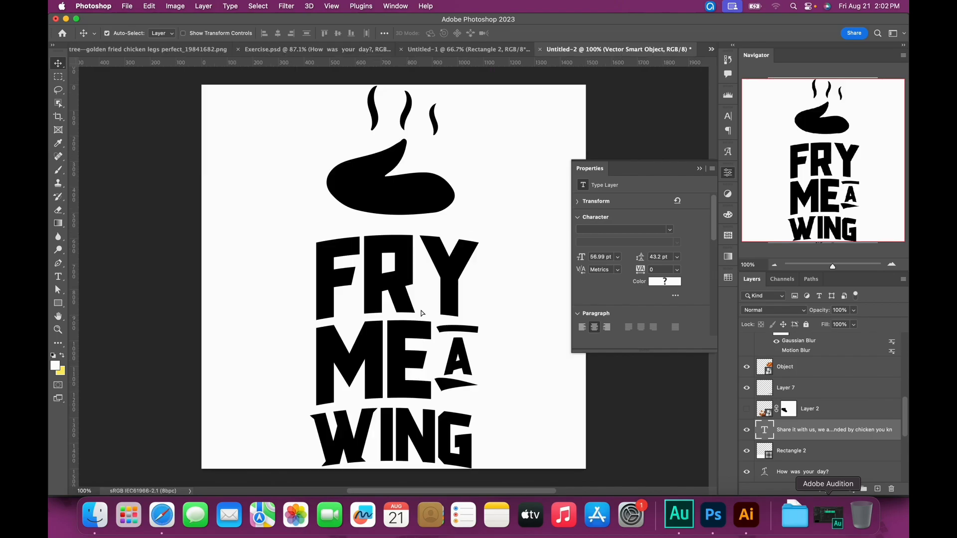
pyautogui.moveTo(449, 52); pyautogui.dragTo(446, 62)
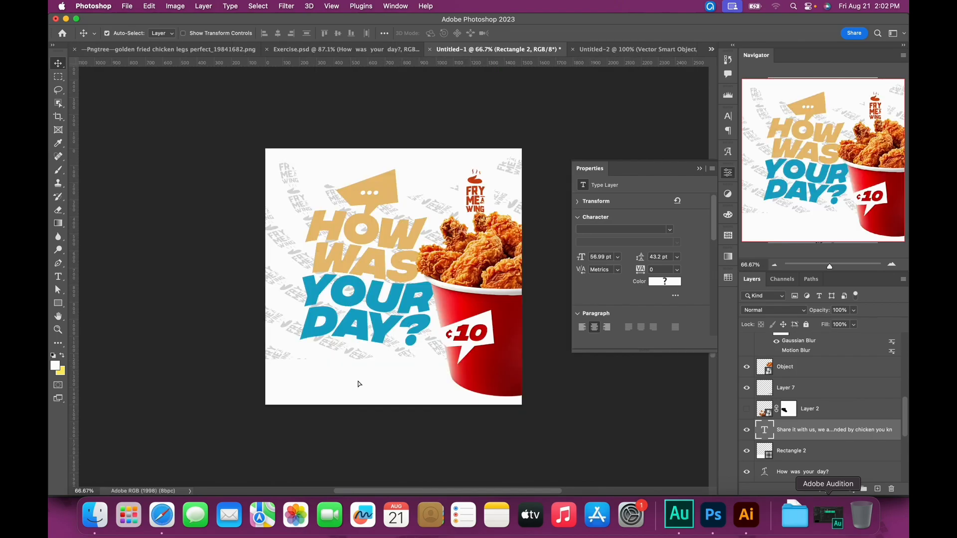
pyautogui.moveTo(357, 383); pyautogui.dragTo(361, 389)
pyautogui.hotkey('shift', 'Down')
pyautogui.hotkey('shift', 'Down')
pyautogui.hotkey('shift', 'Down')
pyautogui.hotkey('shift', 'Down')
pyautogui.hotkey('shift', 'Down')
pyautogui.hotkey('shift', 'Down')
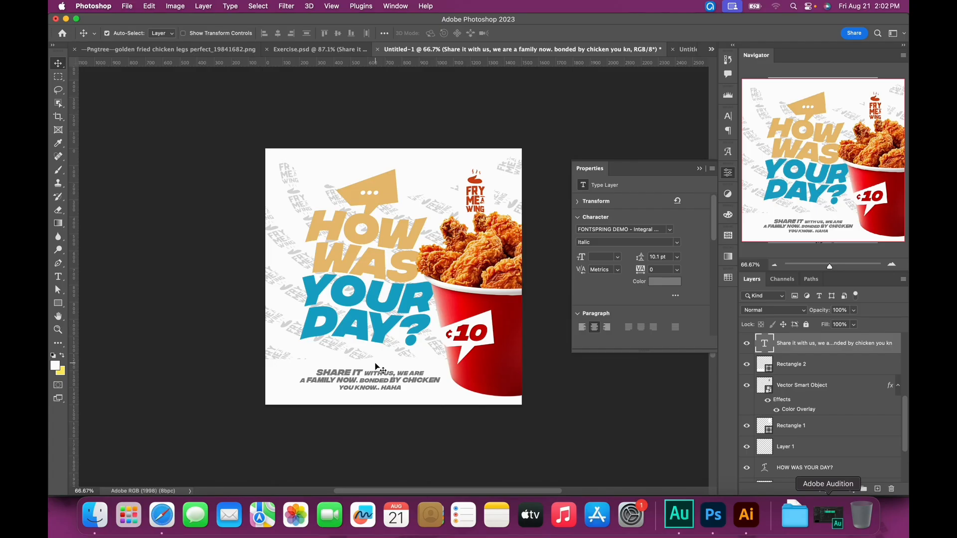
pyautogui.click(699, 168)
# Add a Gradient Fill layer directly above the PATTERN layer
pyautogui.scroll(-3, 856, 425)
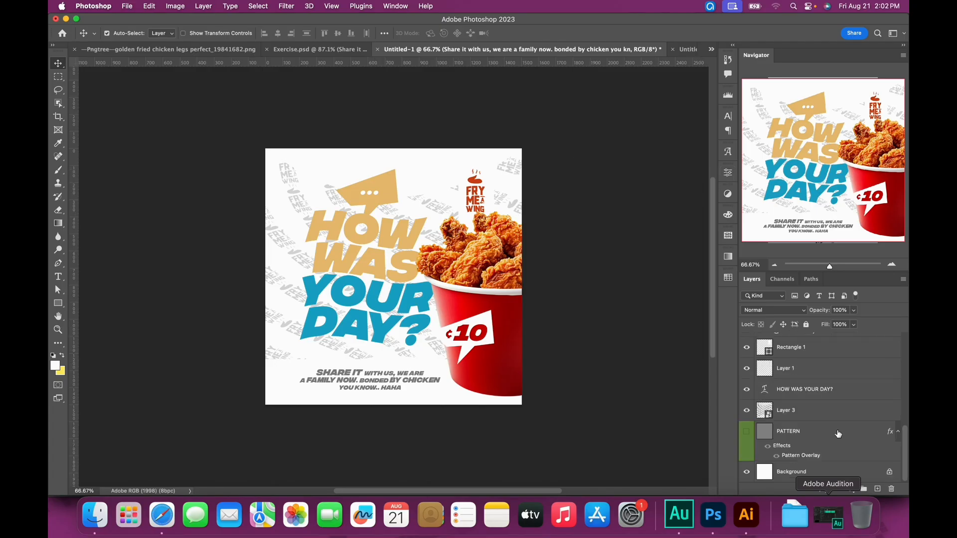
pyautogui.click(836, 432)
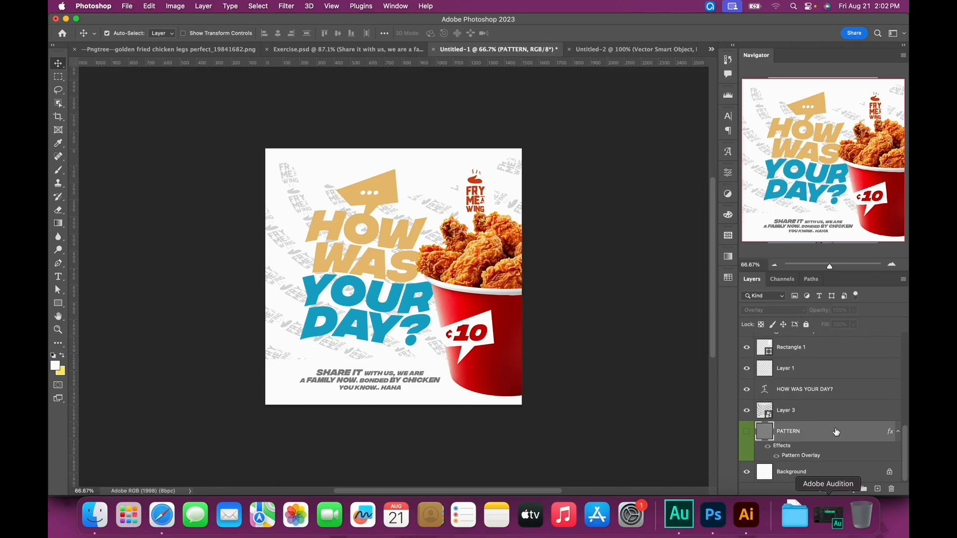
pyautogui.click(877, 489)
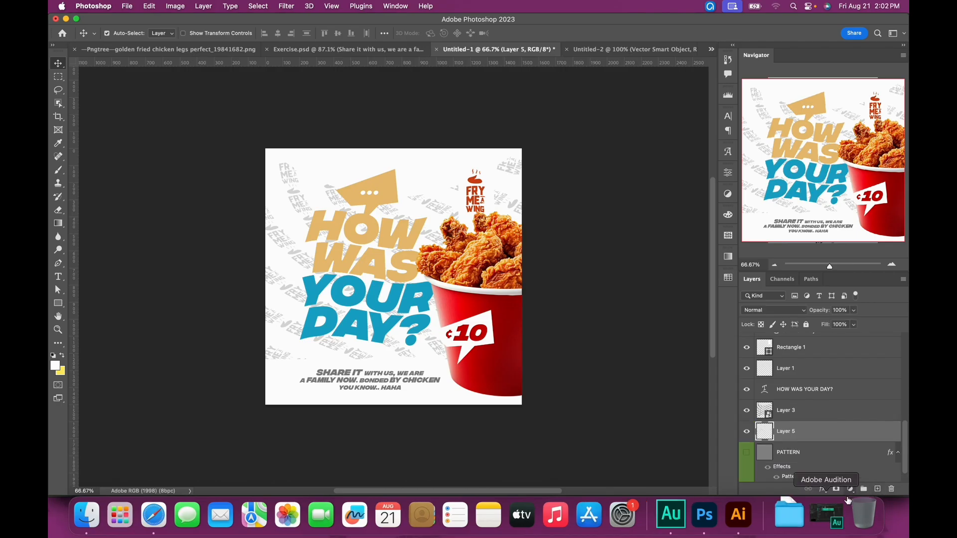
pyautogui.click(851, 490)
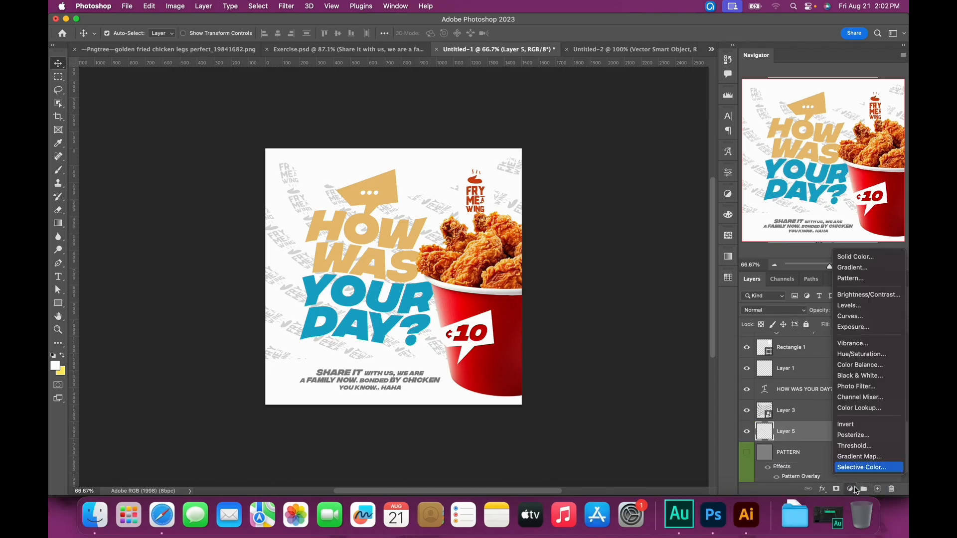
pyautogui.click(848, 269)
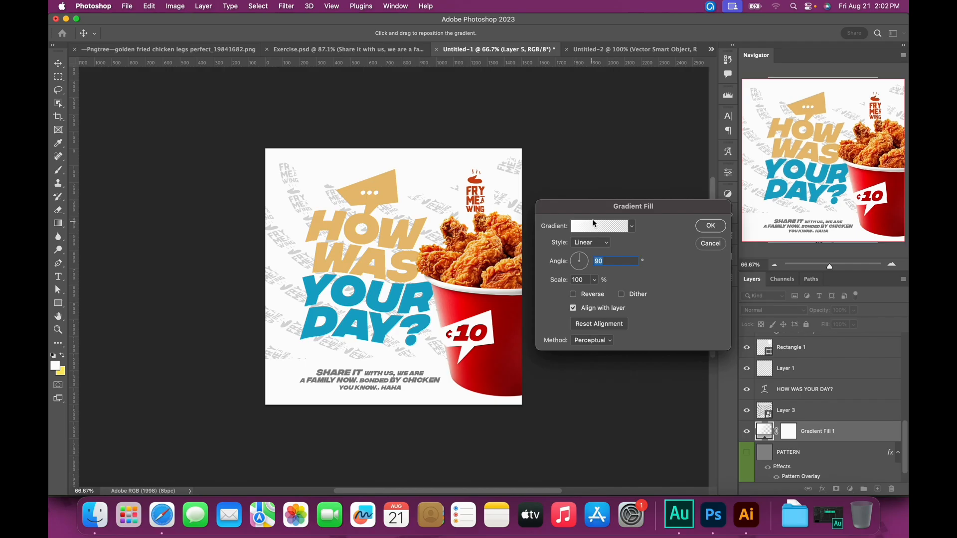
# Set the gradient's first colour stop to a dark red sampled from the chicken bucket's edge
pyautogui.click(593, 231)
pyautogui.click(596, 352)
pyautogui.click(641, 397)
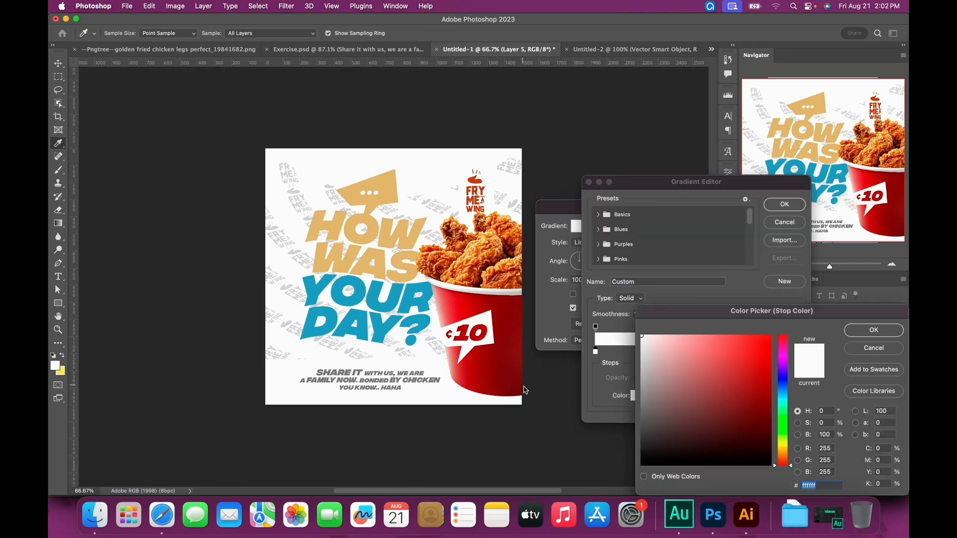
pyautogui.click(525, 390)
pyautogui.click(874, 330)
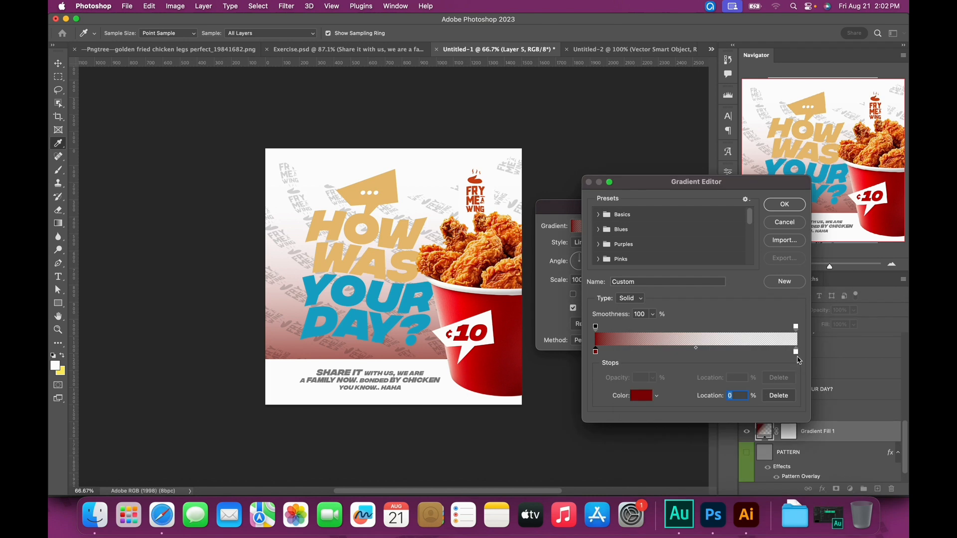
# Make the gradient's end stop fully opaque and colour it bright red #b40c15 sampled from the bucket
pyautogui.click(796, 327)
pyautogui.click(654, 379)
pyautogui.moveTo(650, 394); pyautogui.dragTo(741, 385)
pyautogui.click(795, 352)
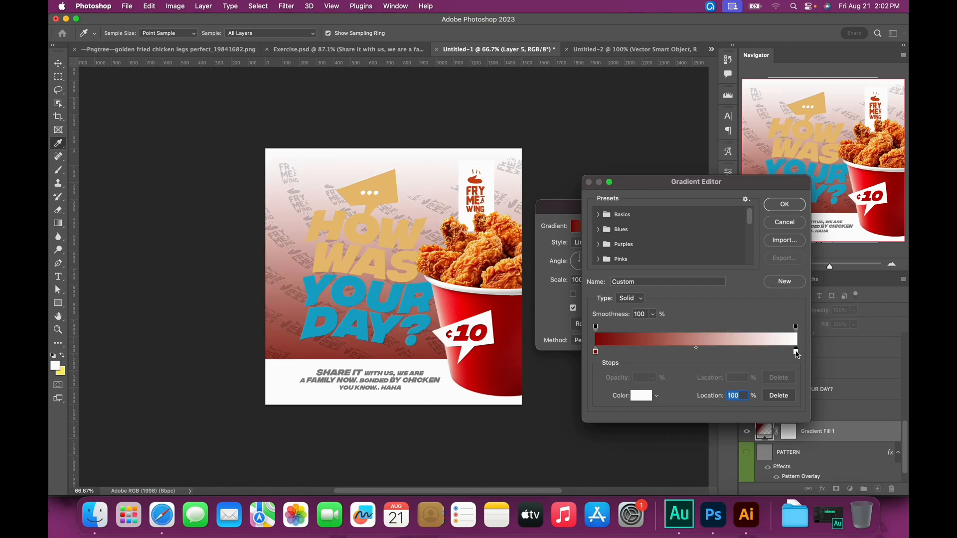
pyautogui.click(637, 401)
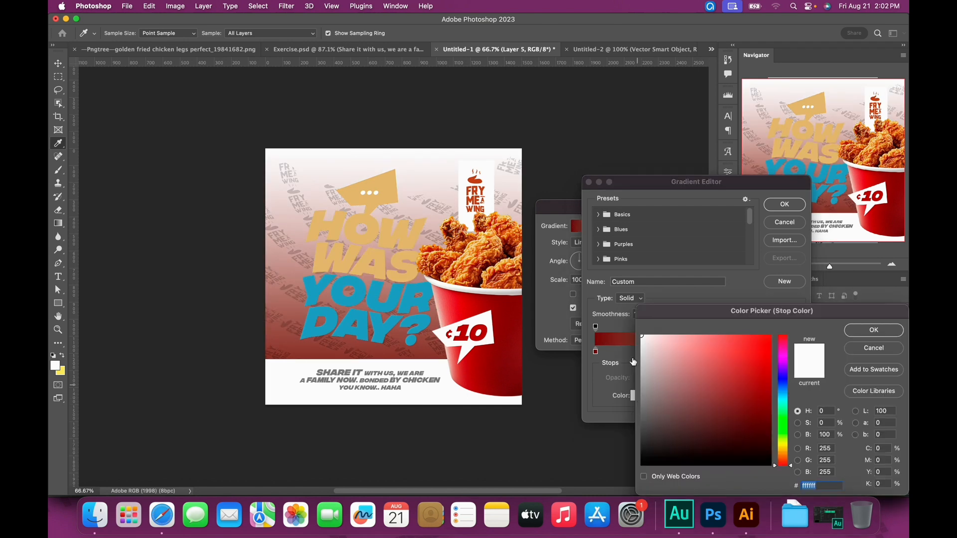
pyautogui.click(467, 370)
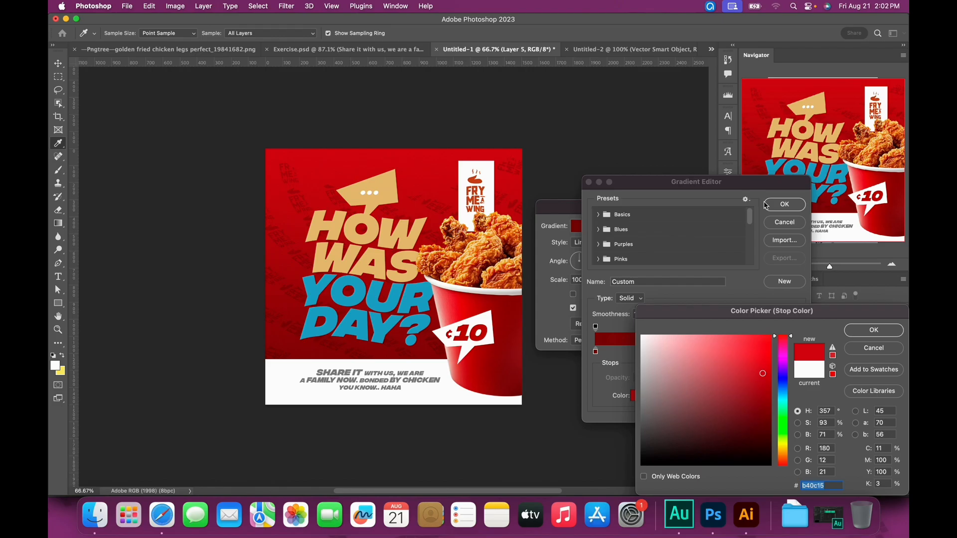
pyautogui.click(874, 330)
pyautogui.click(785, 208)
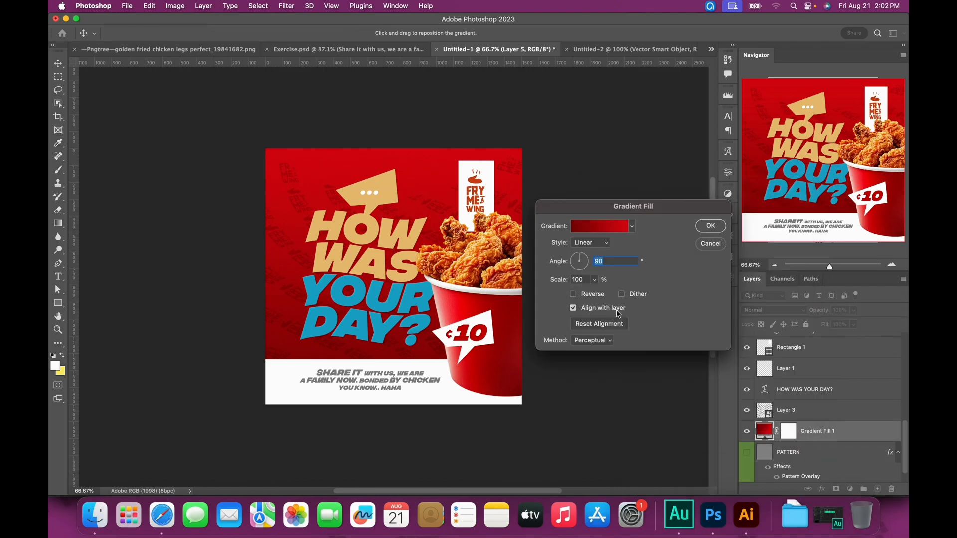
# Reverse the background gradient, change its style to Radial and set its scale to 119%
pyautogui.click(590, 298)
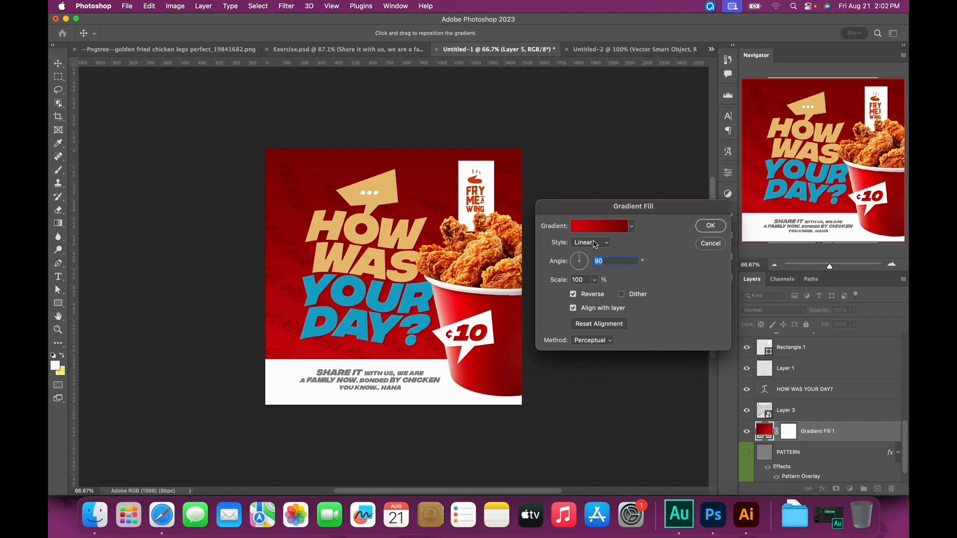
pyautogui.click(594, 244)
pyautogui.click(588, 254)
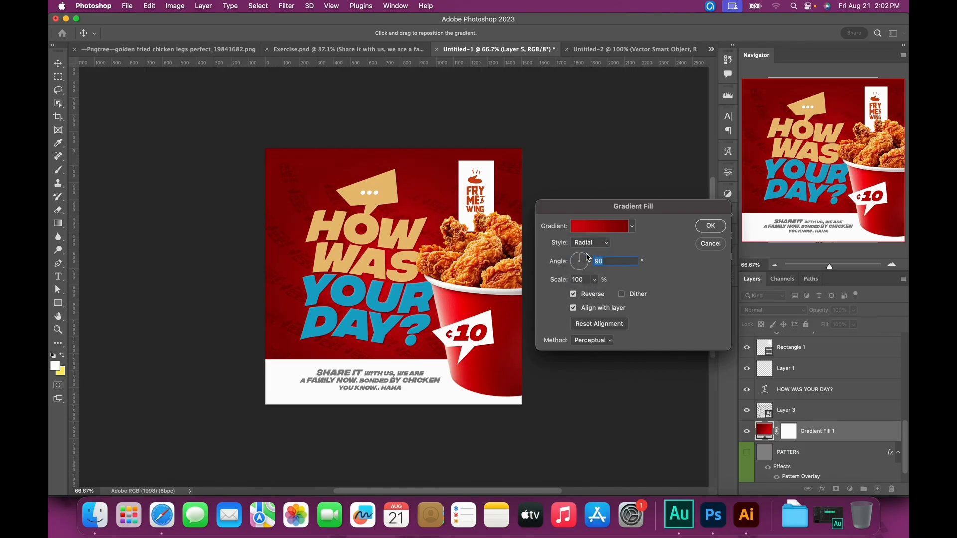
pyautogui.click(593, 281)
pyautogui.moveTo(596, 297); pyautogui.dragTo(598, 298)
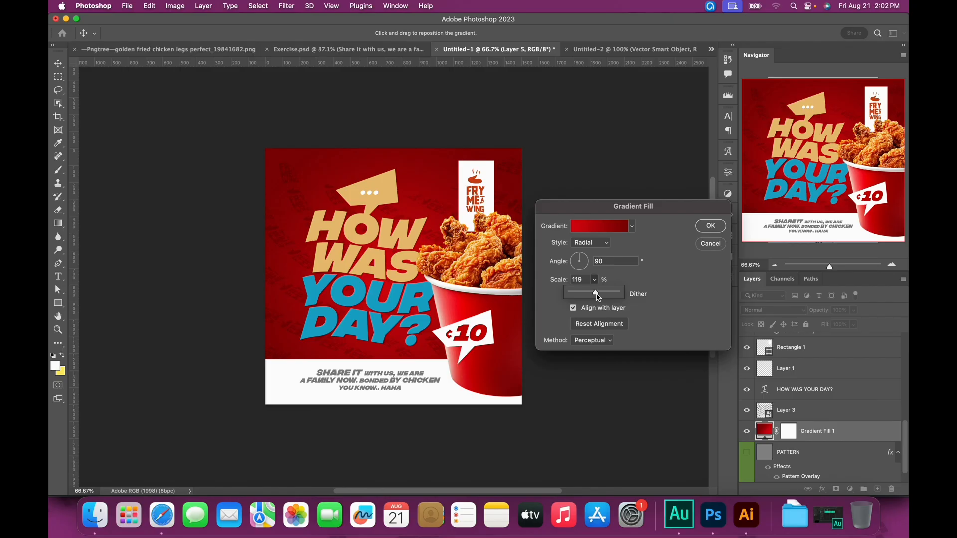
pyautogui.click(711, 227)
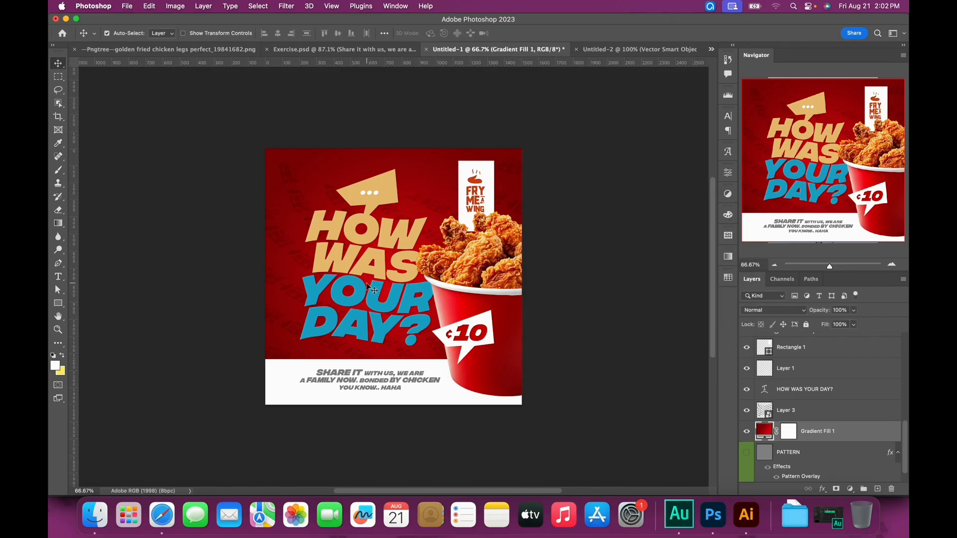
# Apply a white #ffffff Color Overlay to the HOW WAS YOUR DAY? headline
pyautogui.click(375, 262)
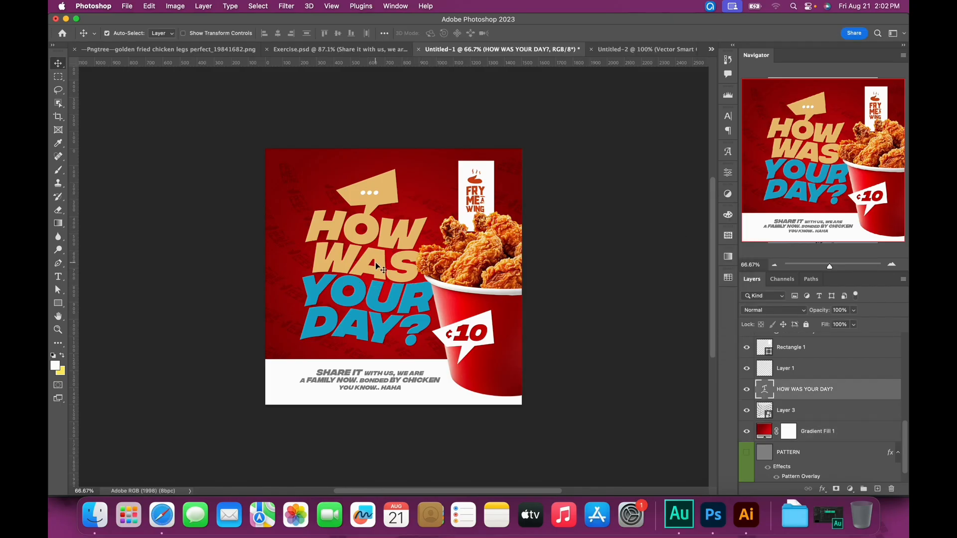
pyautogui.doubleClick(862, 397)
pyautogui.click(568, 392)
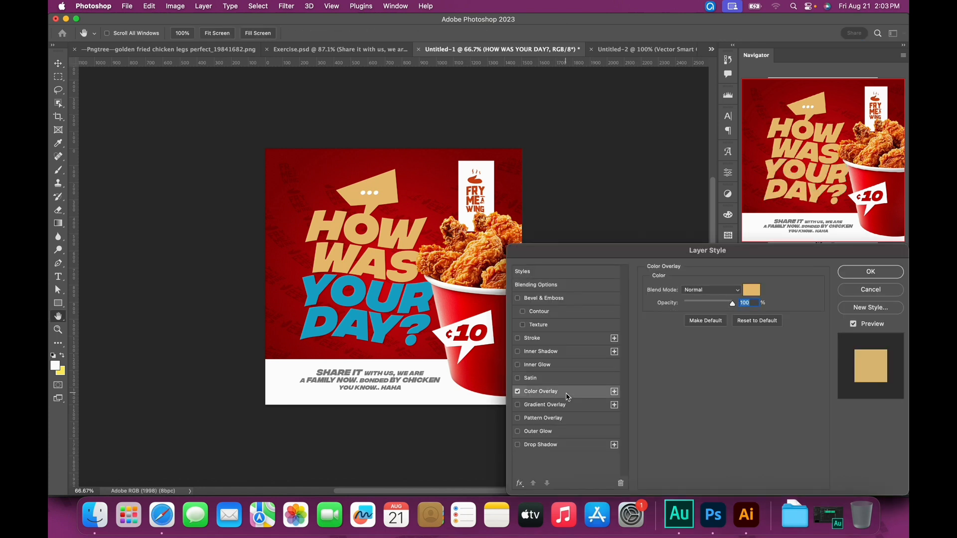
pyautogui.click(755, 292)
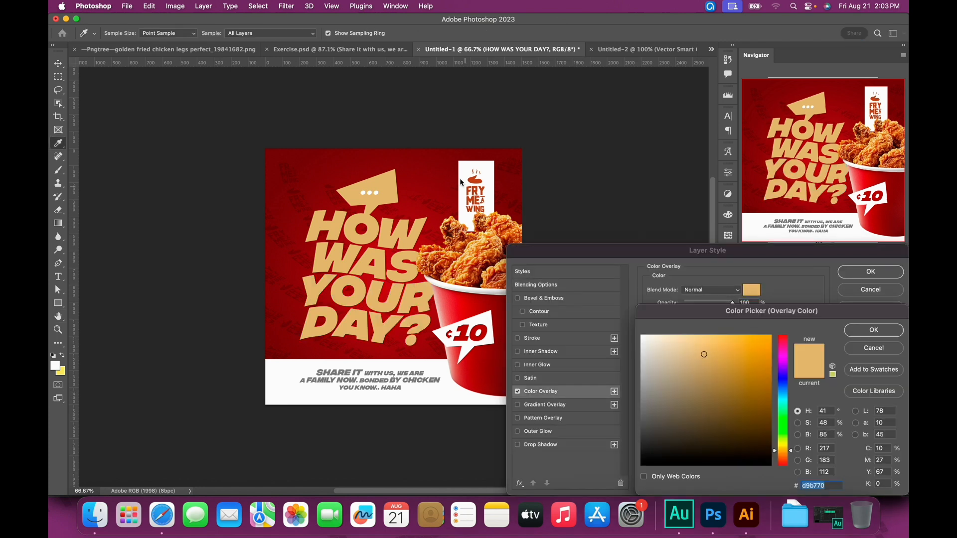
pyautogui.click(491, 178)
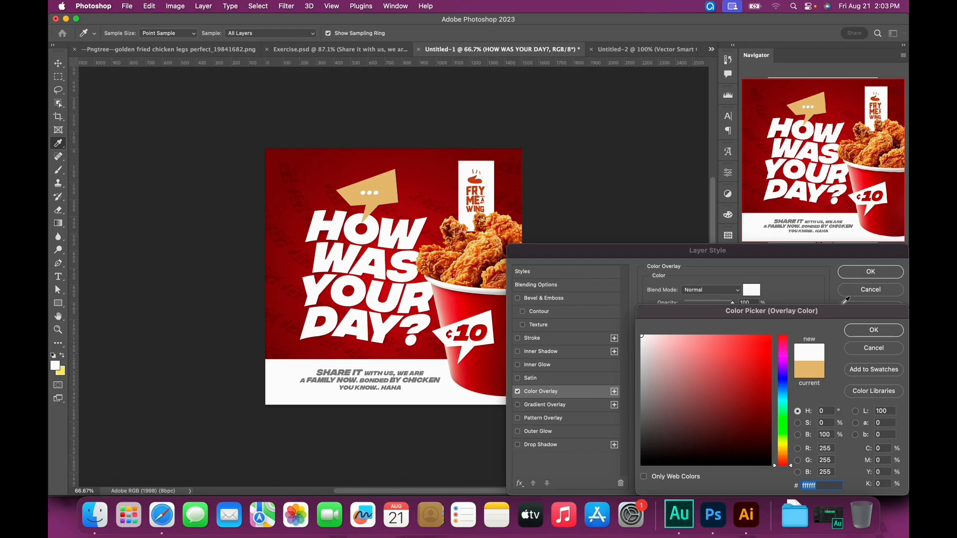
pyautogui.press('Return')
pyautogui.click(852, 275)
# Change the Color Overlay of the dotted speech bubble above the headline to light blue #6dc4e1
pyautogui.click(391, 193)
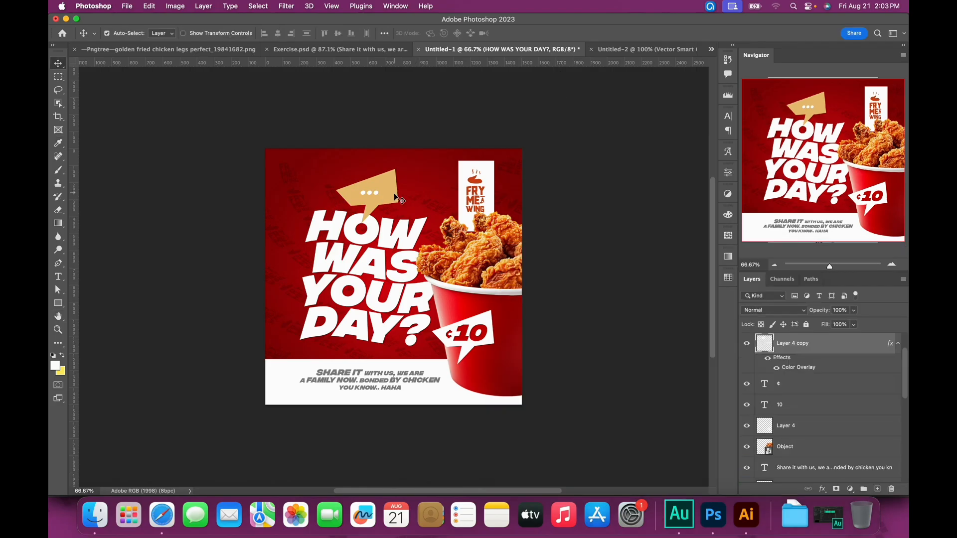
pyautogui.doubleClick(809, 369)
pyautogui.click(756, 294)
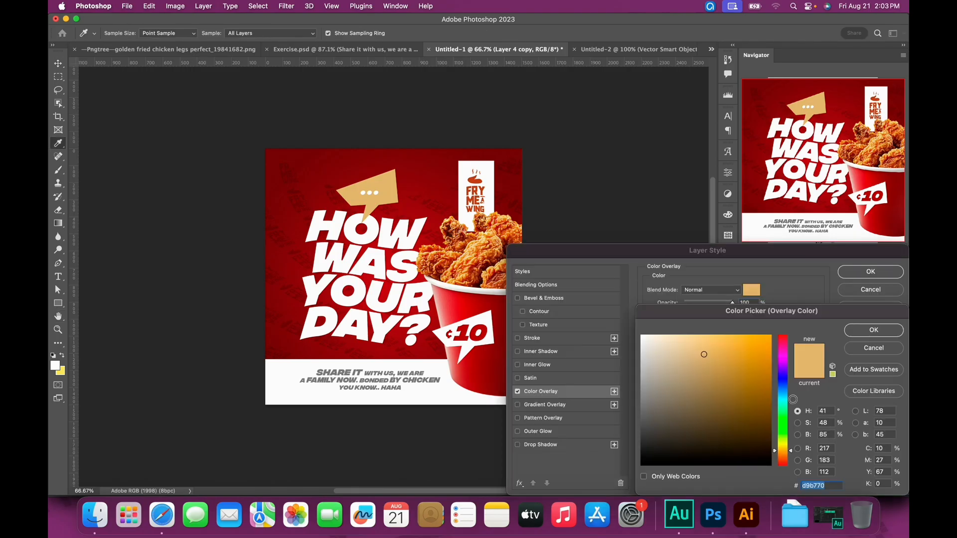
pyautogui.click(790, 395)
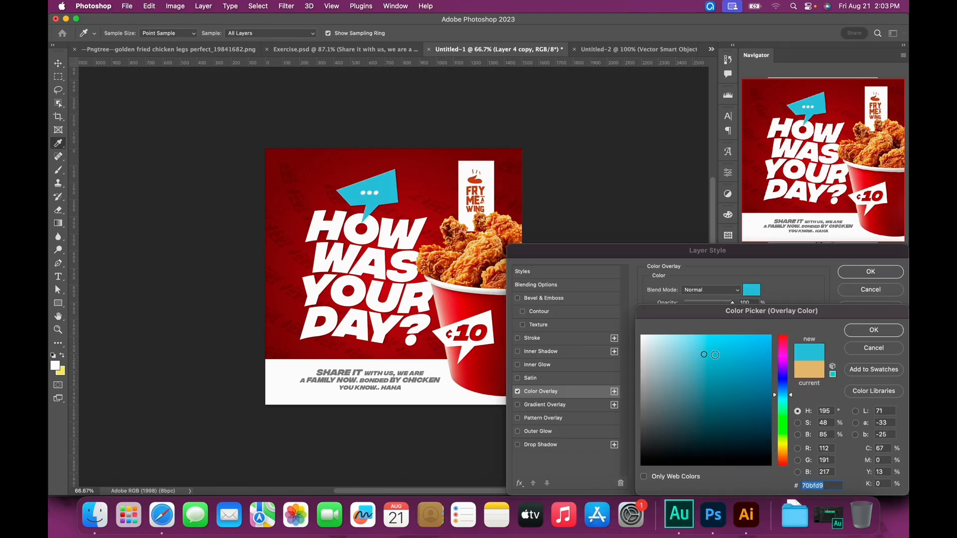
pyautogui.click(710, 350)
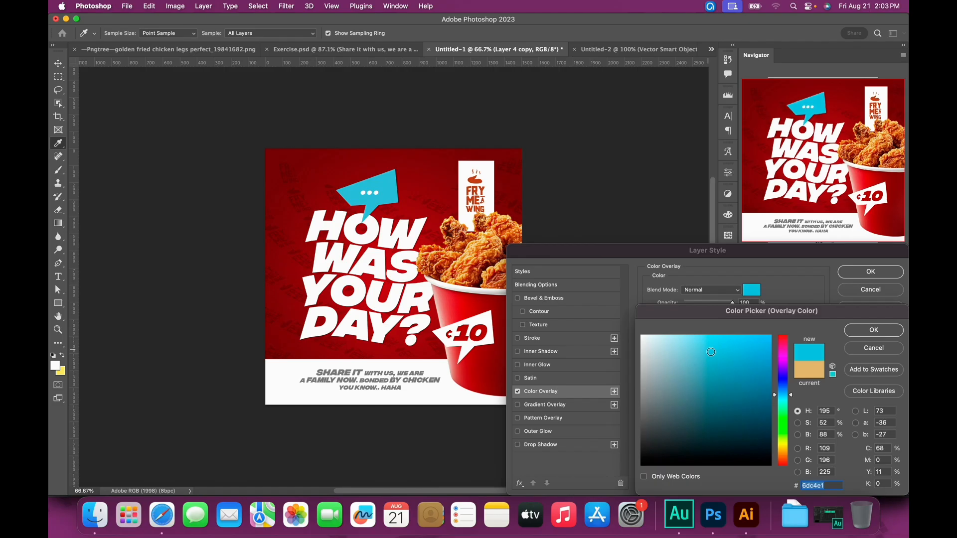
pyautogui.click(866, 330)
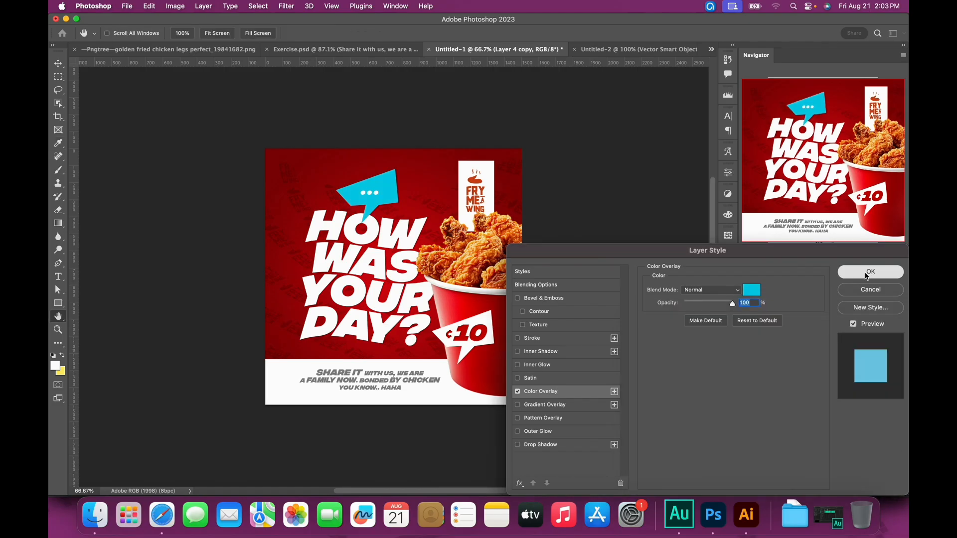
pyautogui.click(868, 274)
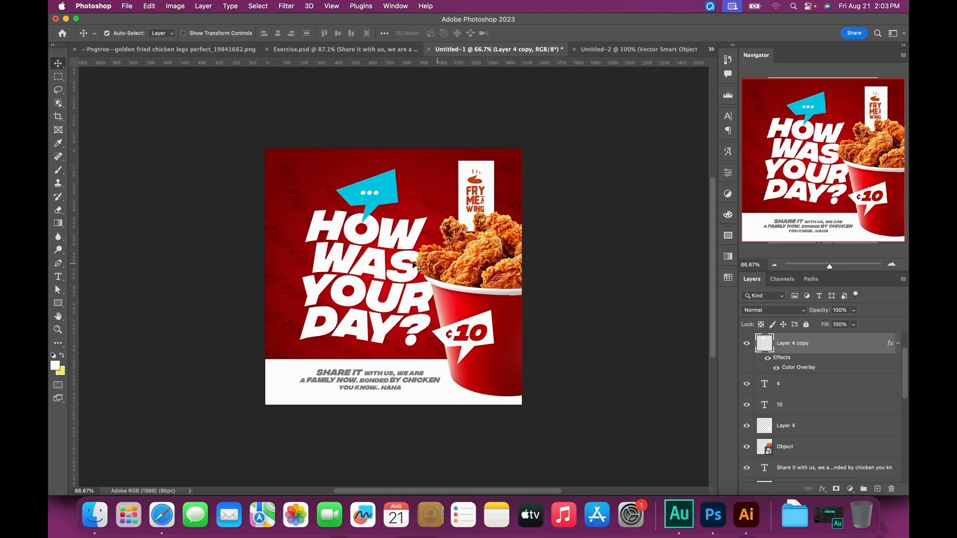
# Scale all layers from Layer 2 to Gradient Fill 1 together to 95.32% and nudge them slightly up and to the right
pyautogui.moveTo(905, 381); pyautogui.dragTo(904, 360)
pyautogui.click(842, 348)
pyautogui.scroll(-8, 838, 424)
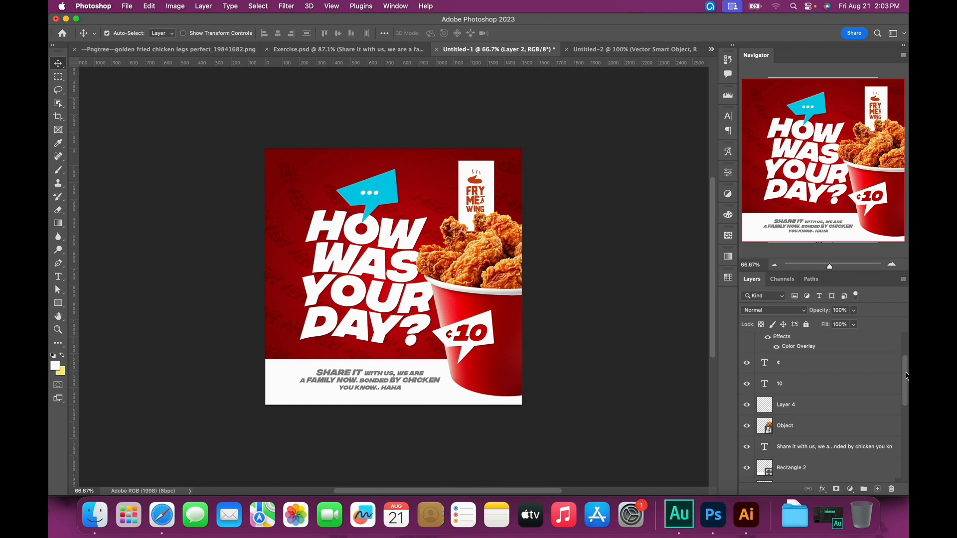
pyautogui.keyDown('shift'); pyautogui.click(857, 428); pyautogui.keyUp('shift')
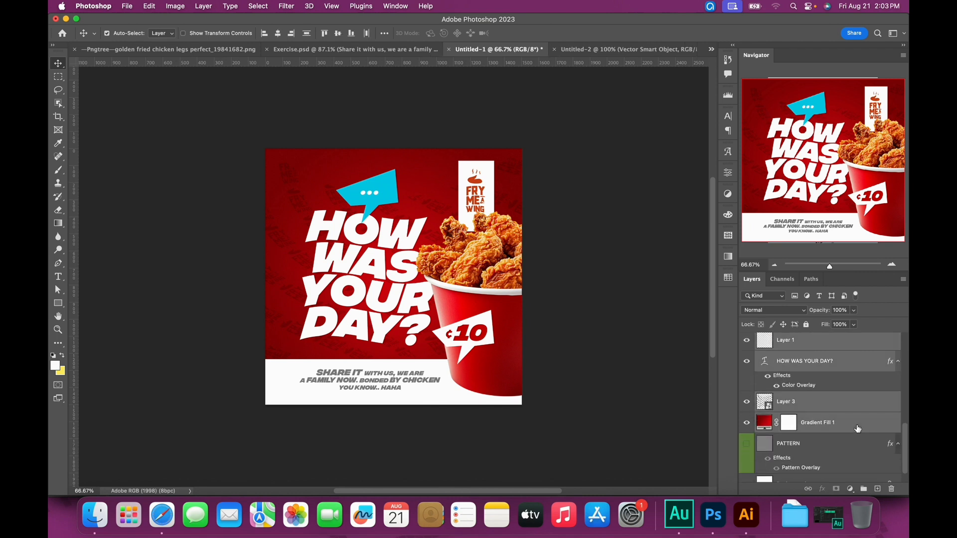
pyautogui.press('super+t')
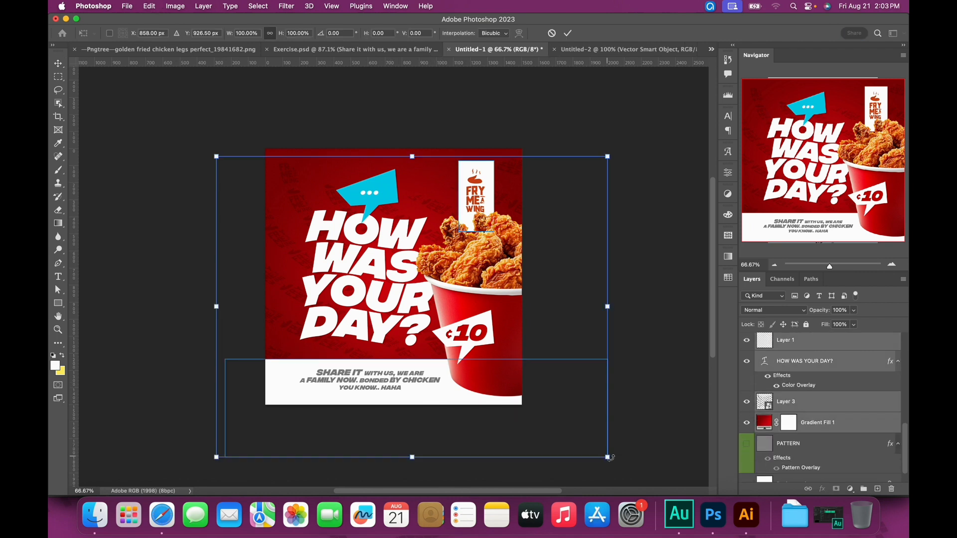
pyautogui.moveTo(603, 451); pyautogui.dragTo(594, 441)
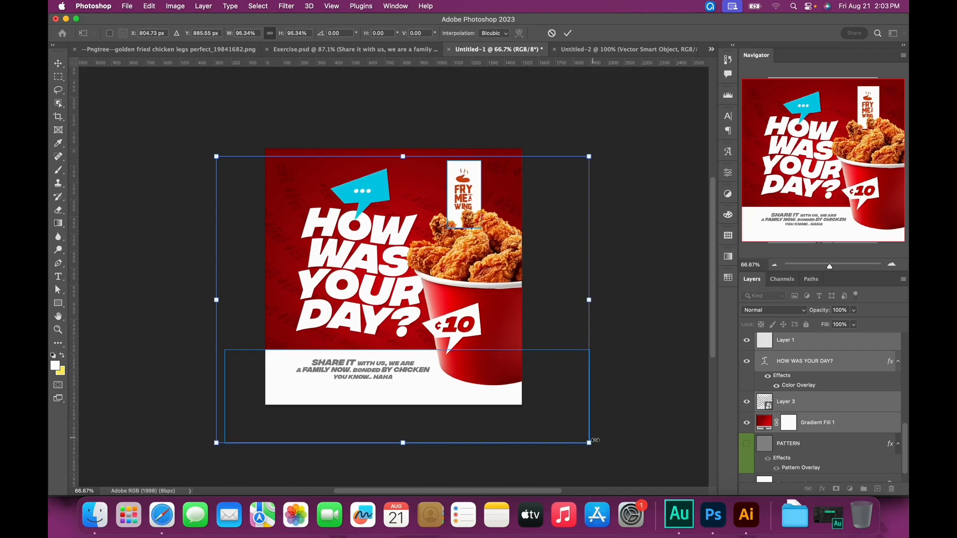
pyautogui.hotkey('shift', 'Up')
pyautogui.hotkey('shift', 'Right')
pyautogui.hotkey('shift', 'Right')
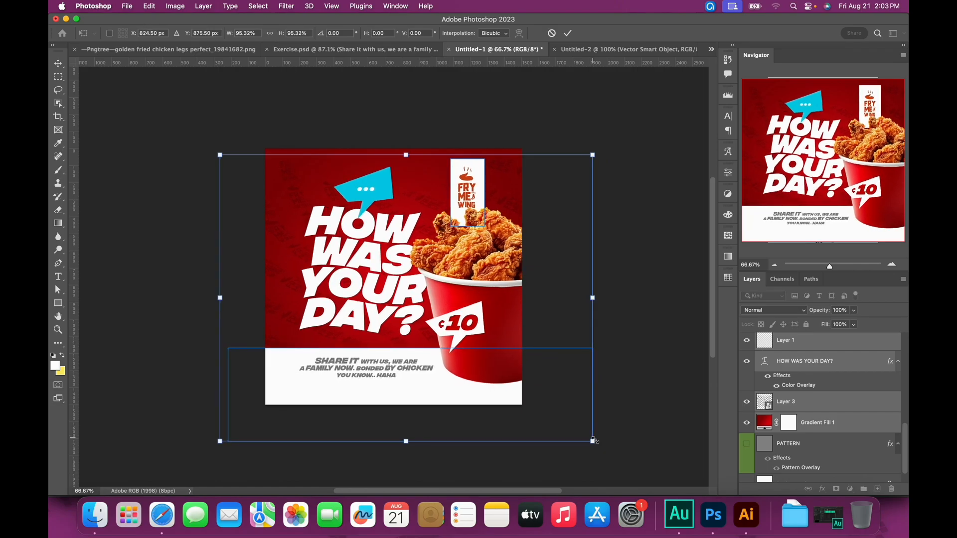
pyautogui.press('Return')
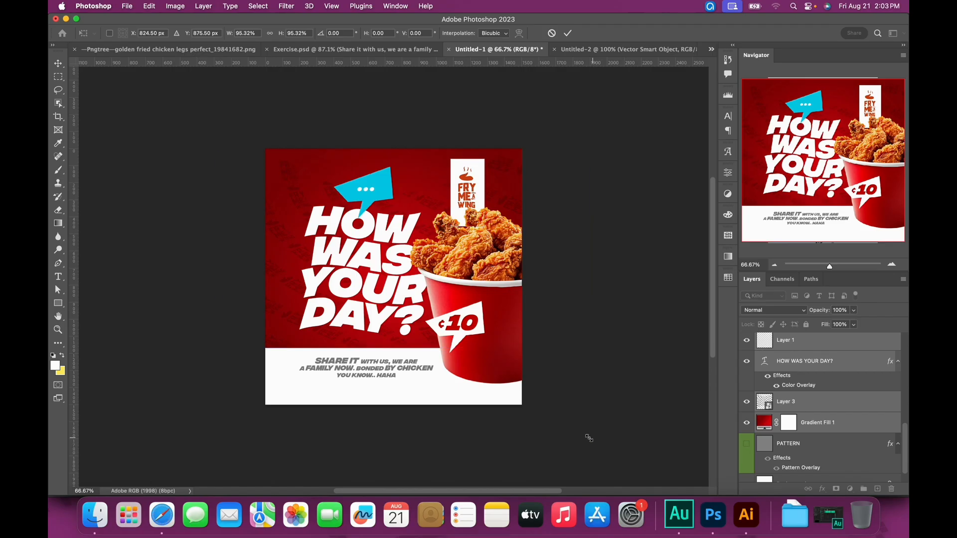
pyautogui.click(679, 389)
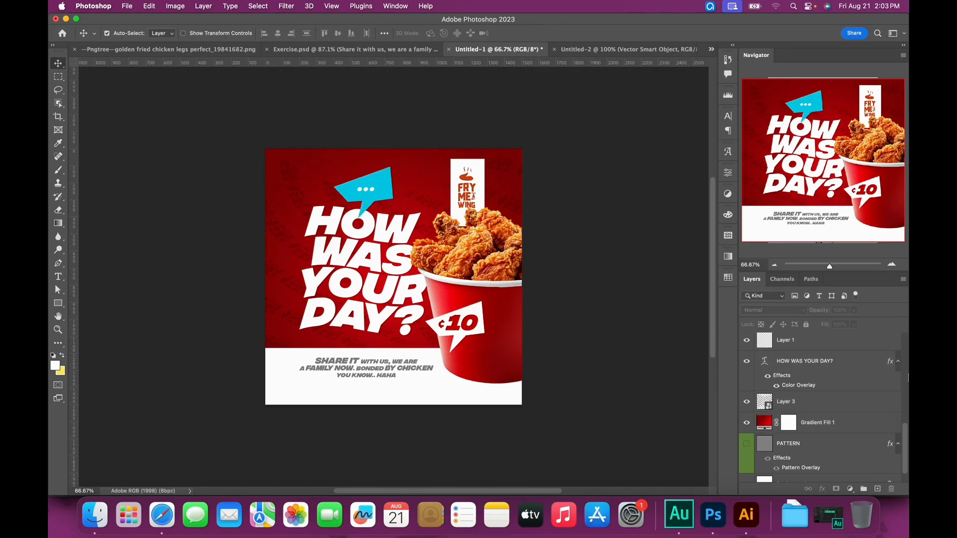
# Copy the social icons and frymeawing.gh group from Exercise.psd into the flyer and place it below the SHARE IT text
pyautogui.scroll(10, 847, 398)
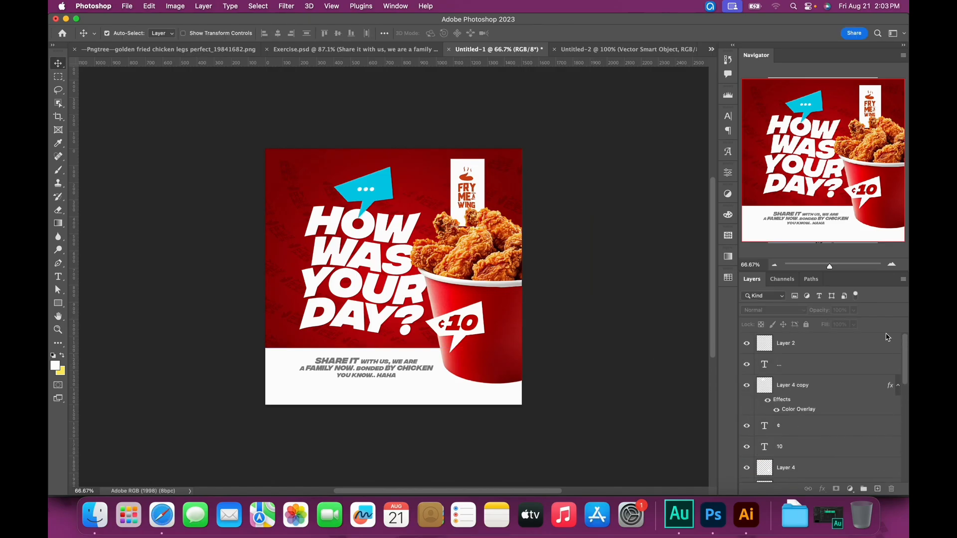
pyautogui.click(822, 343)
pyautogui.click(276, 49)
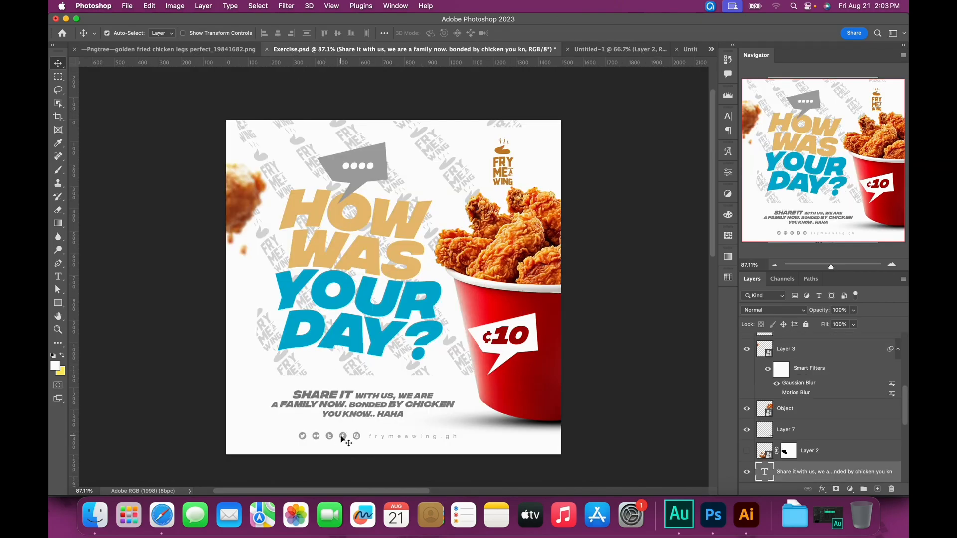
pyautogui.rightClick(343, 437)
pyautogui.click(357, 432)
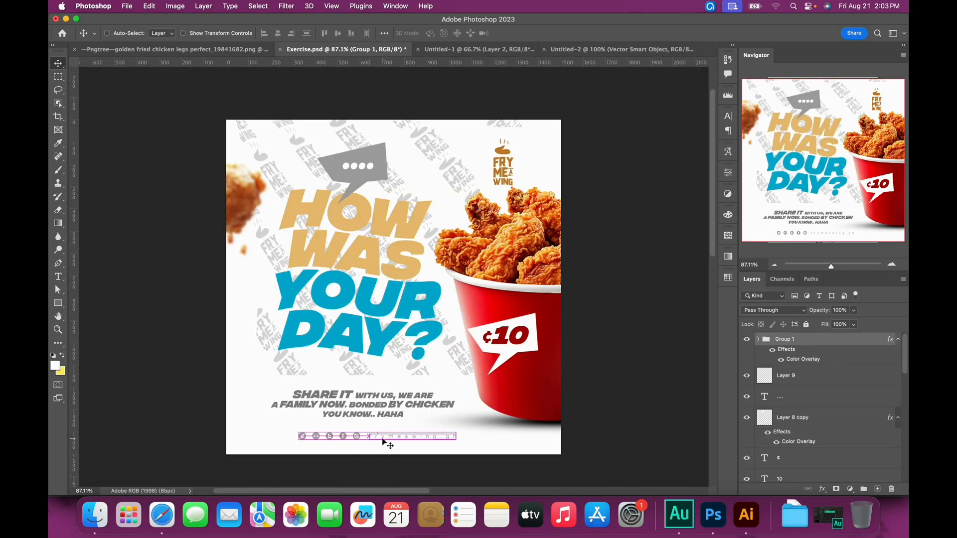
pyautogui.click(487, 48)
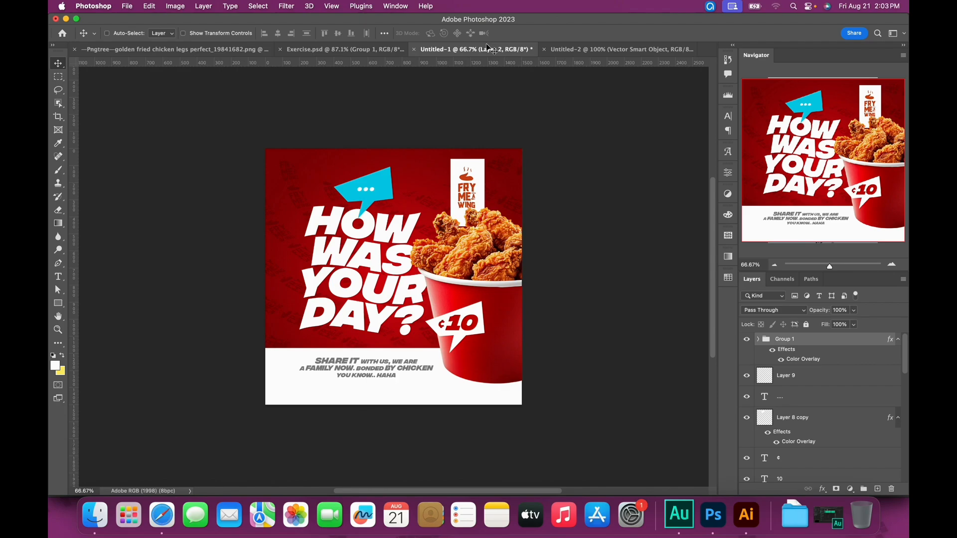
pyautogui.moveTo(344, 372); pyautogui.dragTo(354, 396)
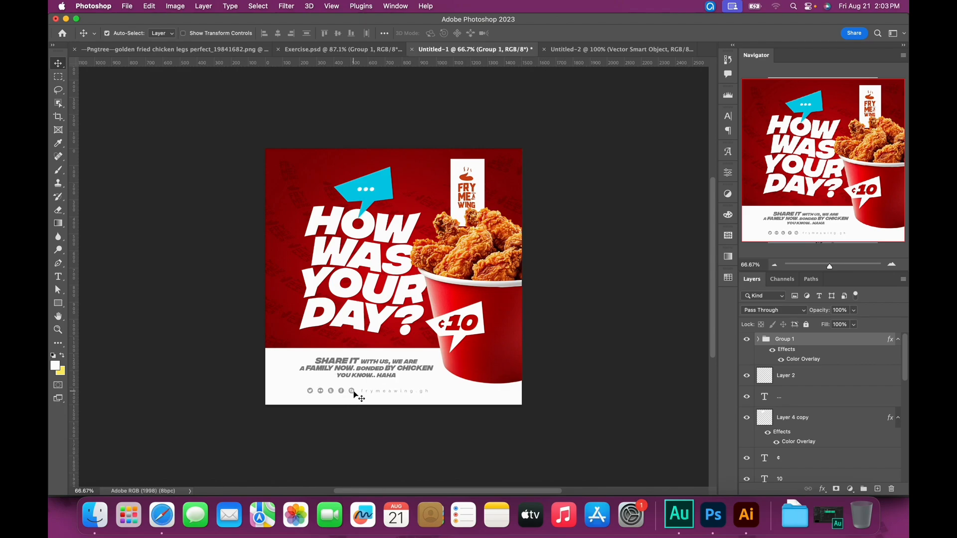
pyautogui.press('super+plus')
pyautogui.press('super+minus')
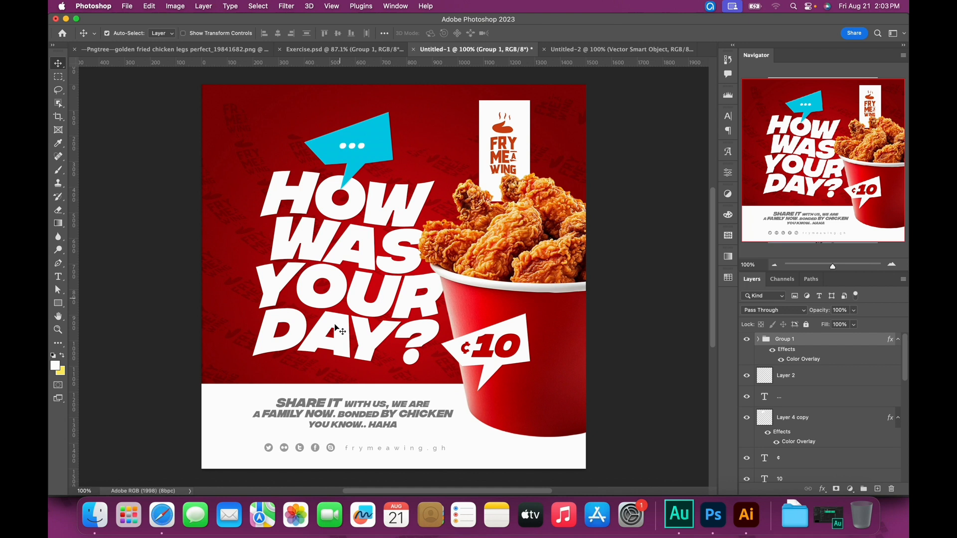
# Add a new layer above Group 1 and bring the flying chicken piece from Exercise.psd onto the flyer's upper left edge
pyautogui.click(513, 280)
pyautogui.scroll(3, 791, 385)
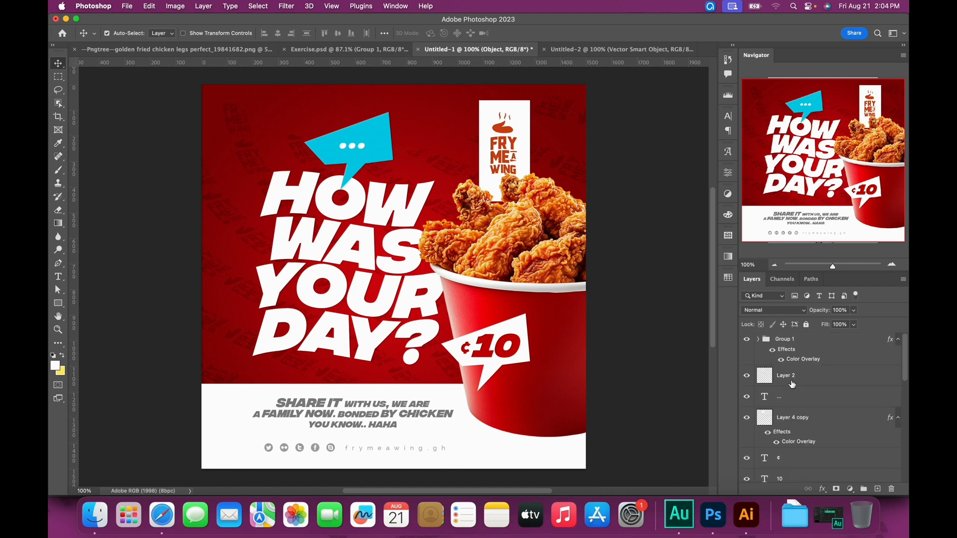
pyautogui.click(802, 339)
pyautogui.click(346, 50)
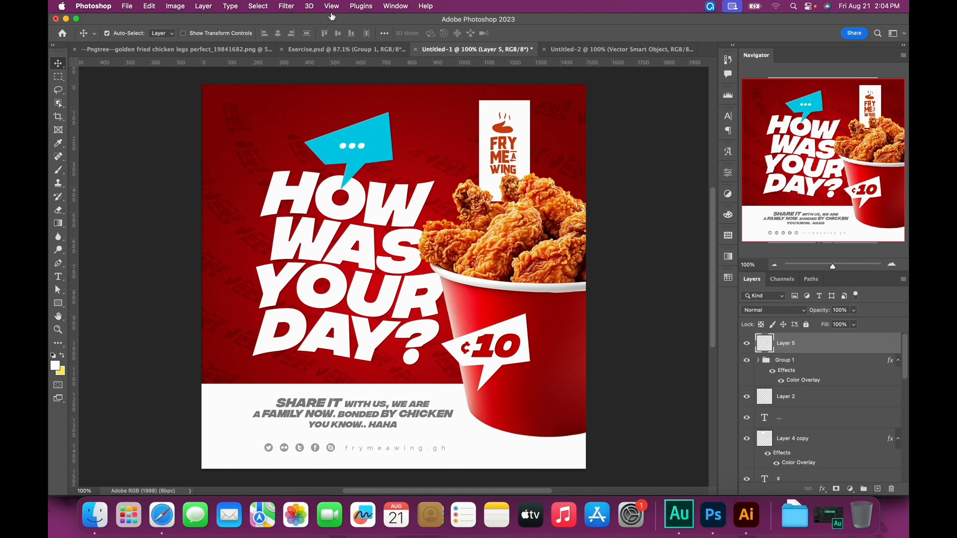
pyautogui.moveTo(235, 199); pyautogui.dragTo(223, 172)
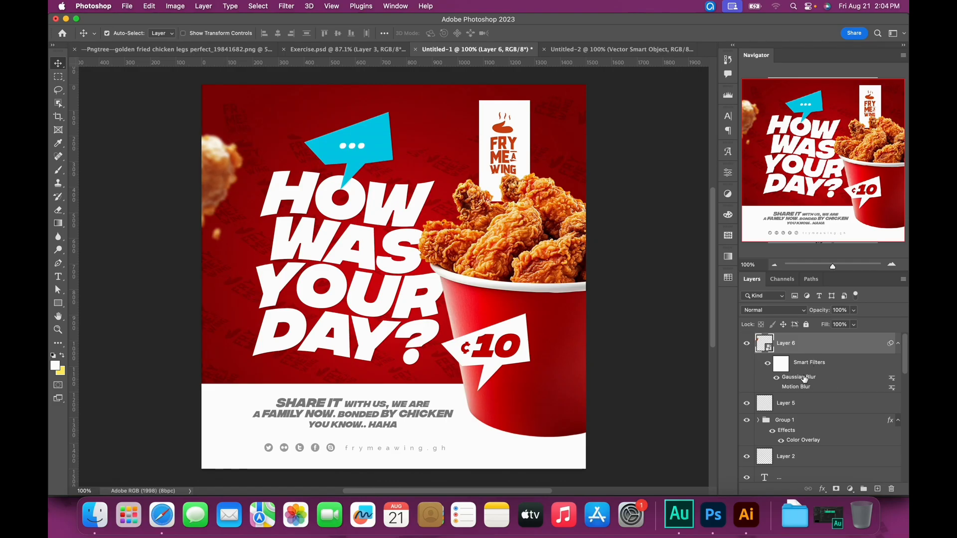
# Clear the chicken piece's existing smart filters and apply a Gaussian Blur with a 4.1 pixel radius
pyautogui.rightClick(890, 345)
pyautogui.click(858, 372)
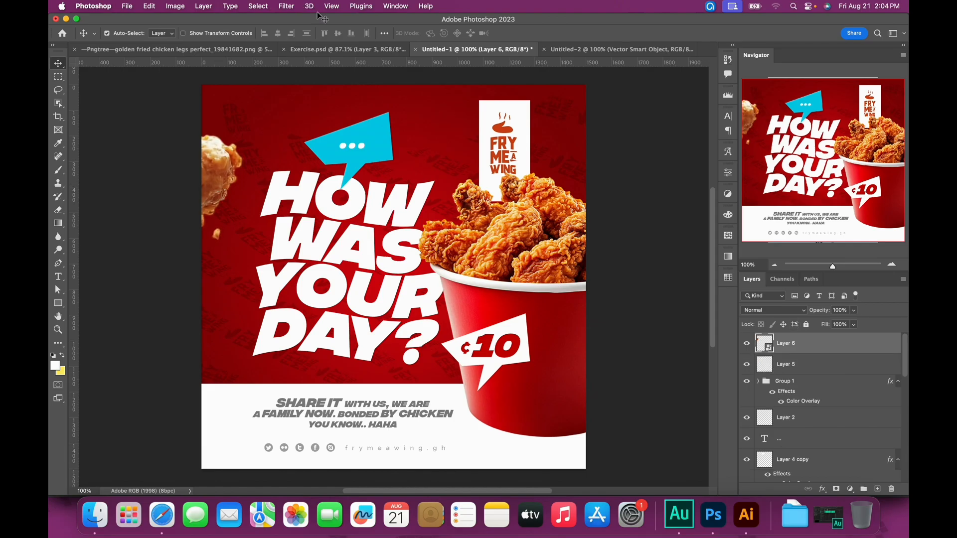
pyautogui.click(285, 7)
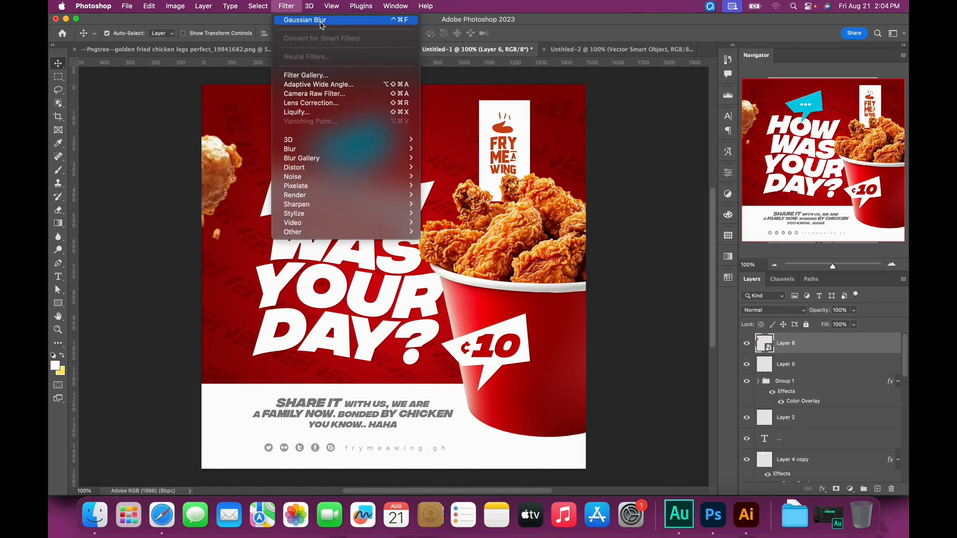
pyautogui.moveTo(322, 150)
pyautogui.click(461, 188)
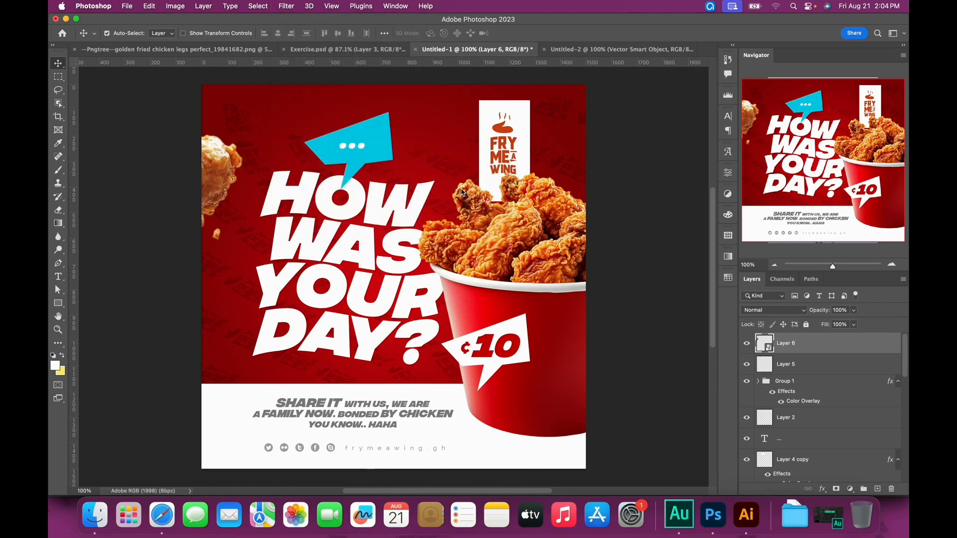
pyautogui.moveTo(651, 379); pyautogui.dragTo(649, 380)
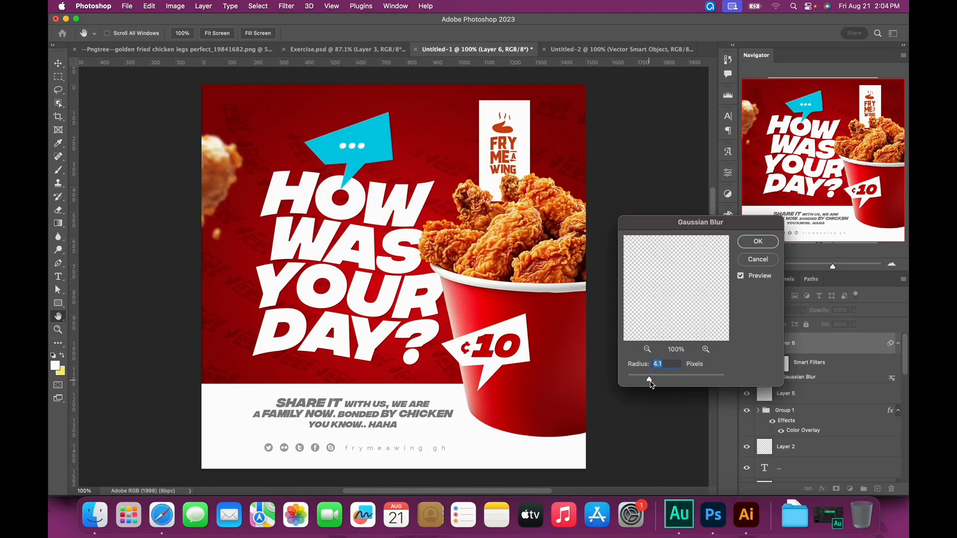
pyautogui.click(770, 243)
pyautogui.scroll(1, 770, 242)
pyautogui.scroll(-1, 771, 242)
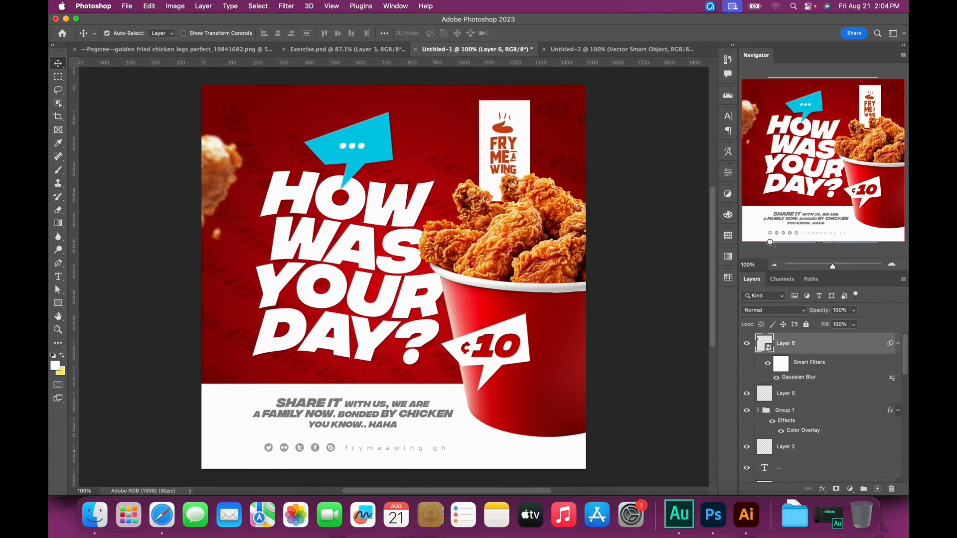
# Duplicate the HOW WAS YOUR DAY? headline and give the original layer a white Outer Glow with a size of 16 px
pyautogui.click(403, 255)
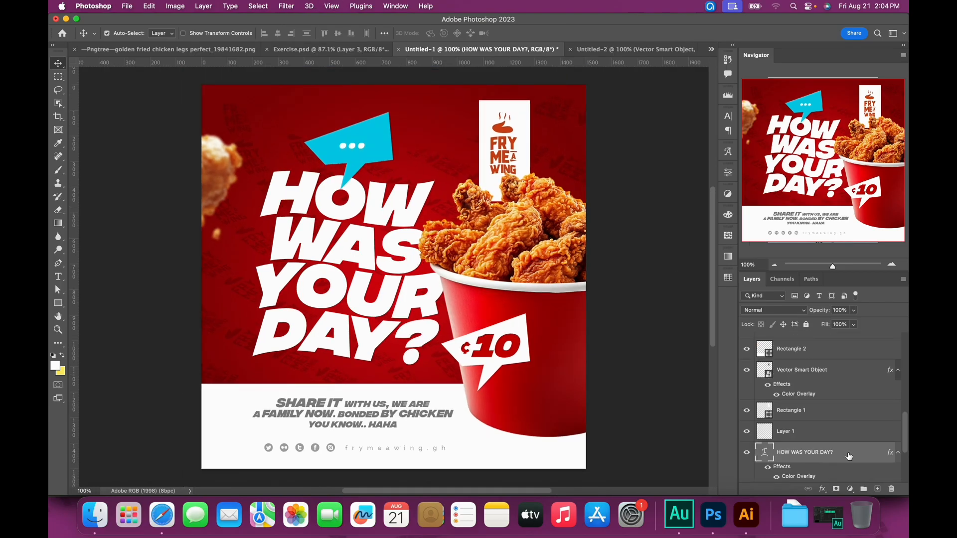
pyautogui.press('super+j')
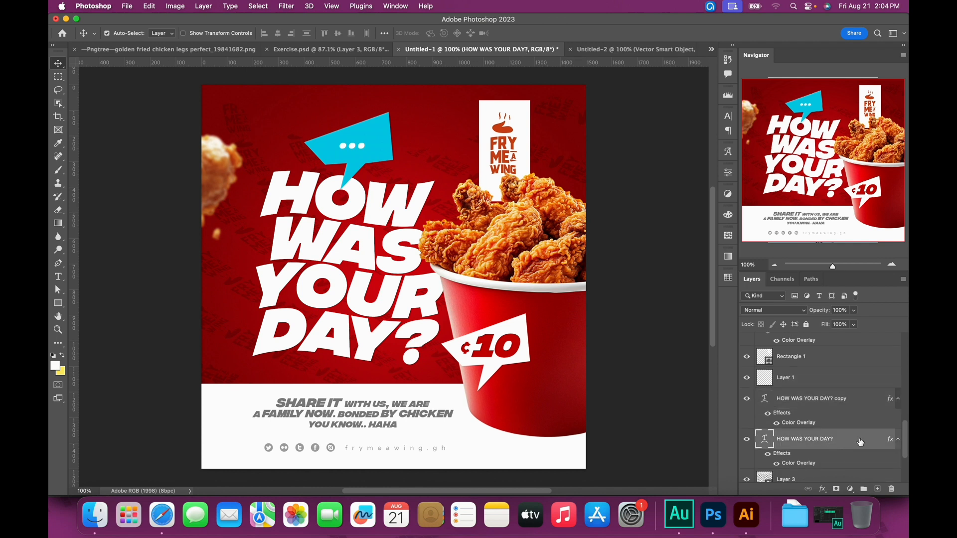
pyautogui.doubleClick(855, 442)
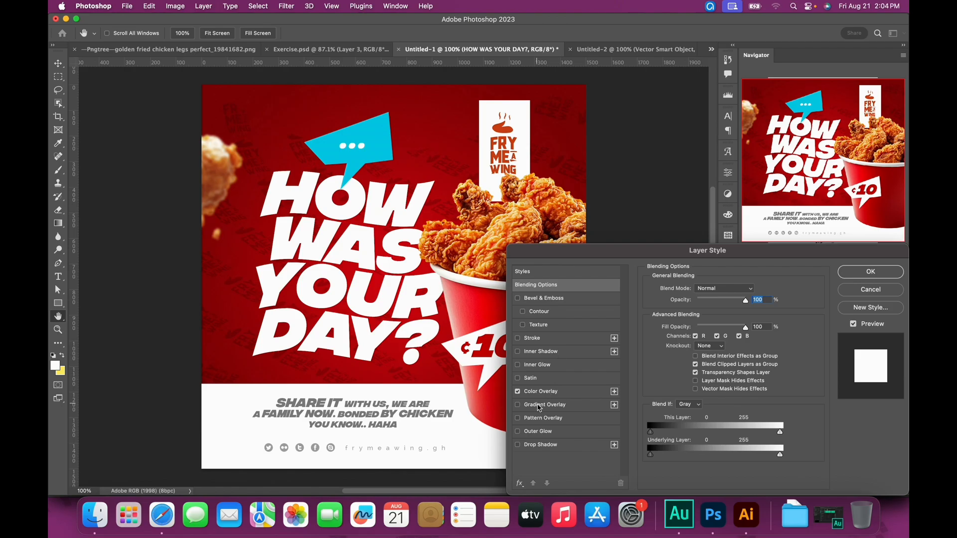
pyautogui.click(542, 432)
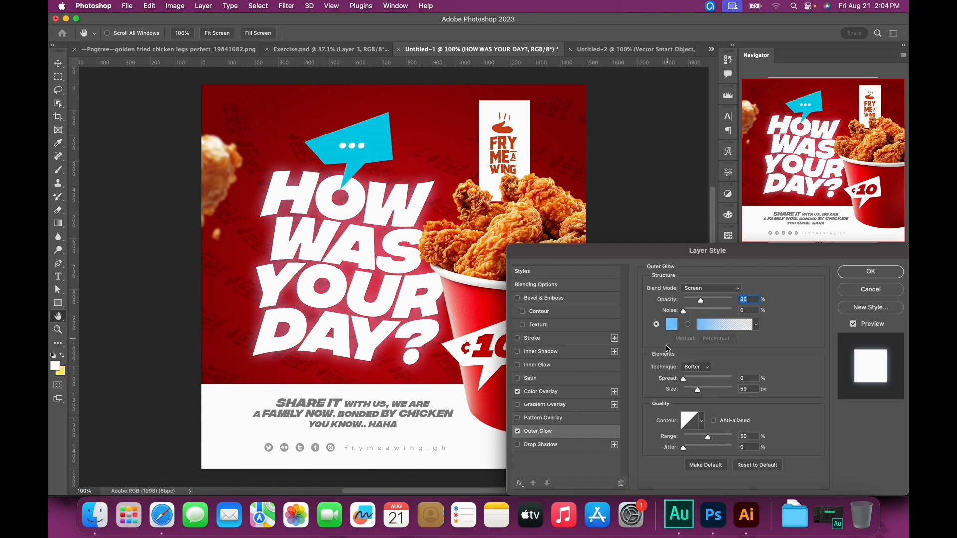
pyautogui.moveTo(697, 393); pyautogui.dragTo(691, 394)
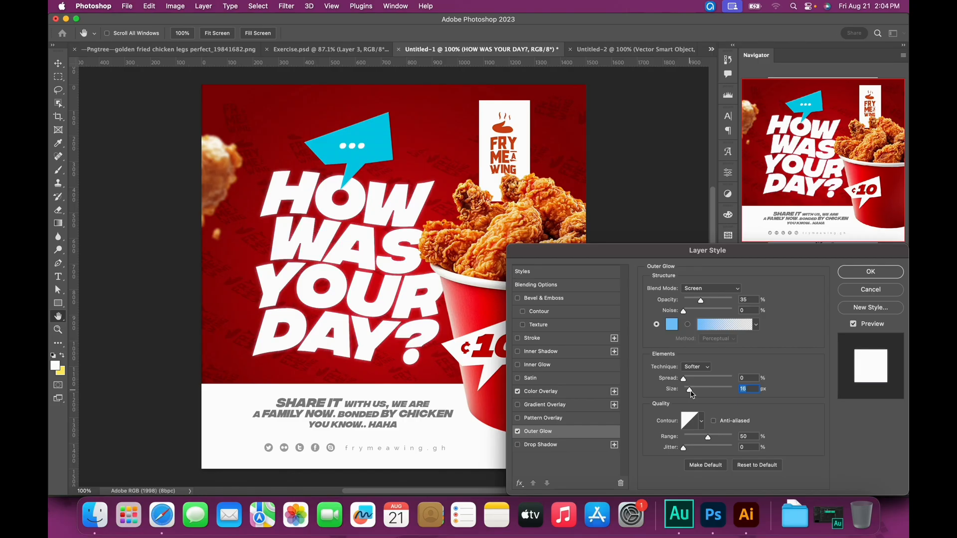
pyautogui.click(671, 325)
pyautogui.moveTo(650, 343); pyautogui.dragTo(602, 309)
pyautogui.click(870, 330)
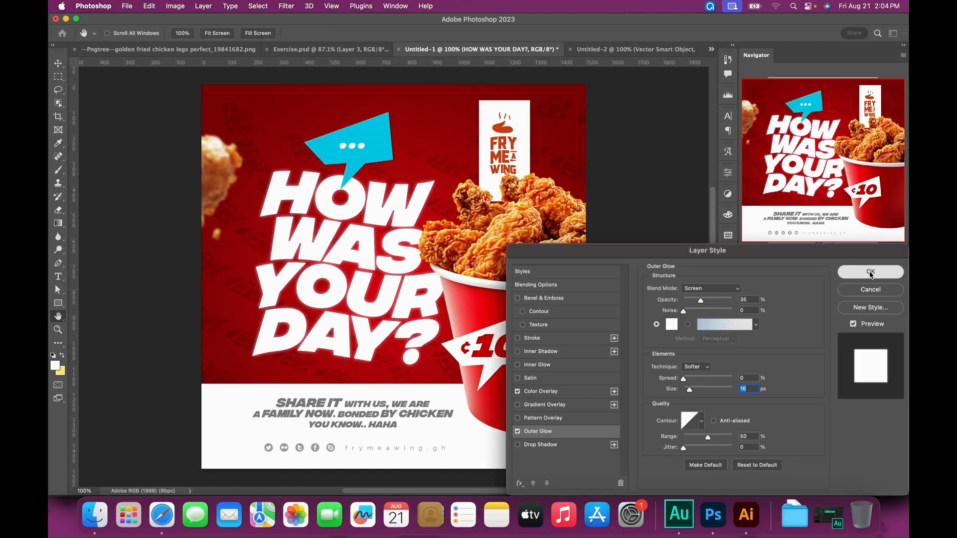
pyautogui.press('Return')
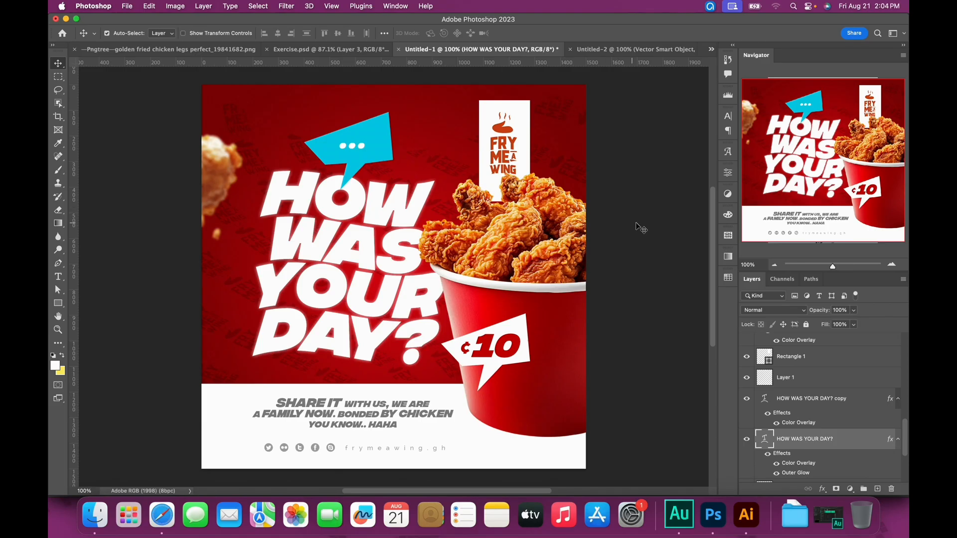
# Close the Untitled-2 logo document without saving and return to the flyer
pyautogui.moveTo(536, 154); pyautogui.dragTo(539, 160)
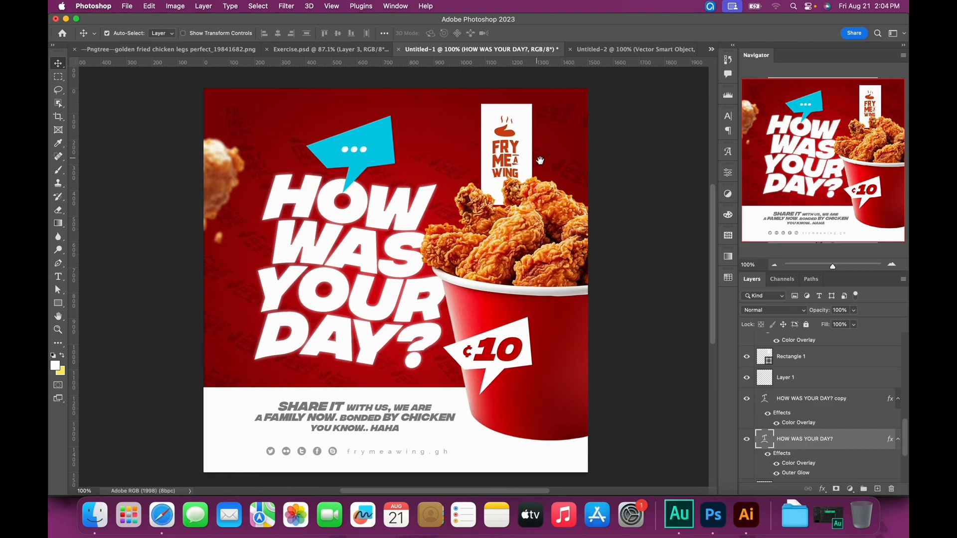
pyautogui.click(598, 52)
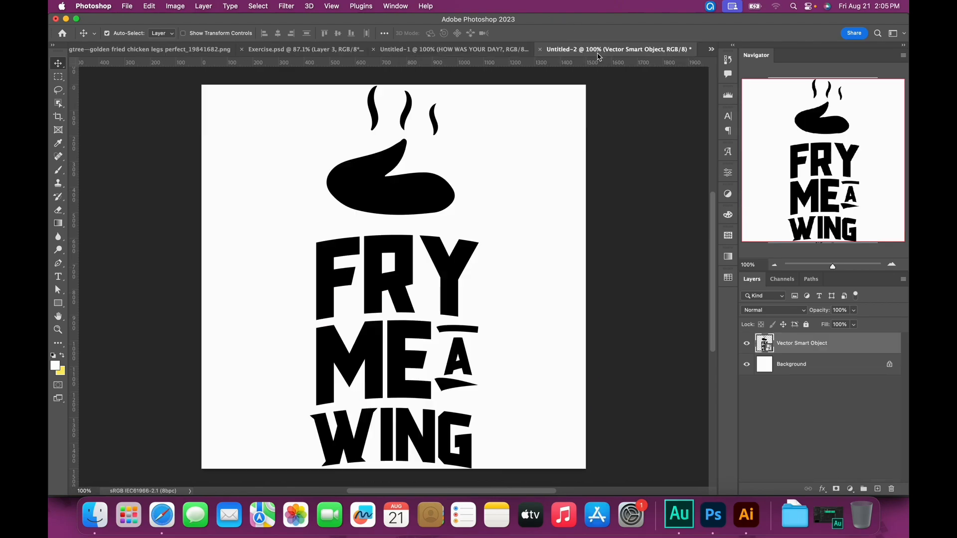
pyautogui.press('super+w')
pyautogui.click(489, 210)
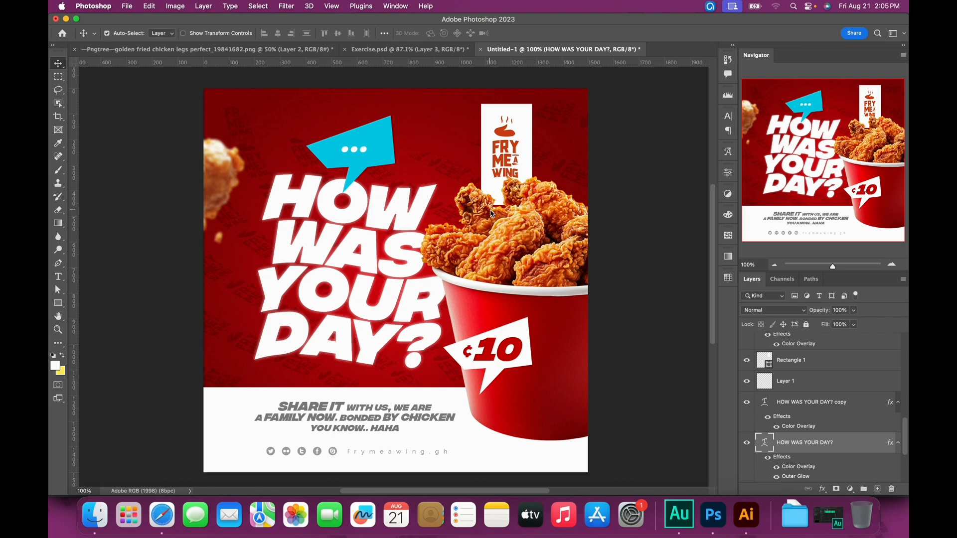